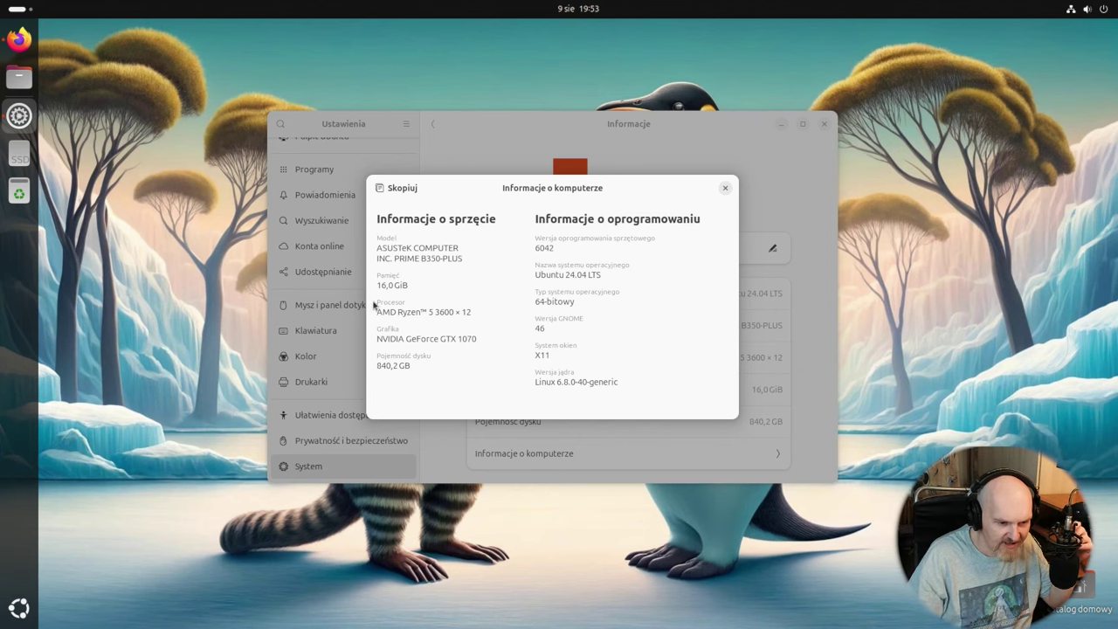
Step: Close the computer details and open NVIDIA X Server Settings to check the driver's system information
click(725, 188)
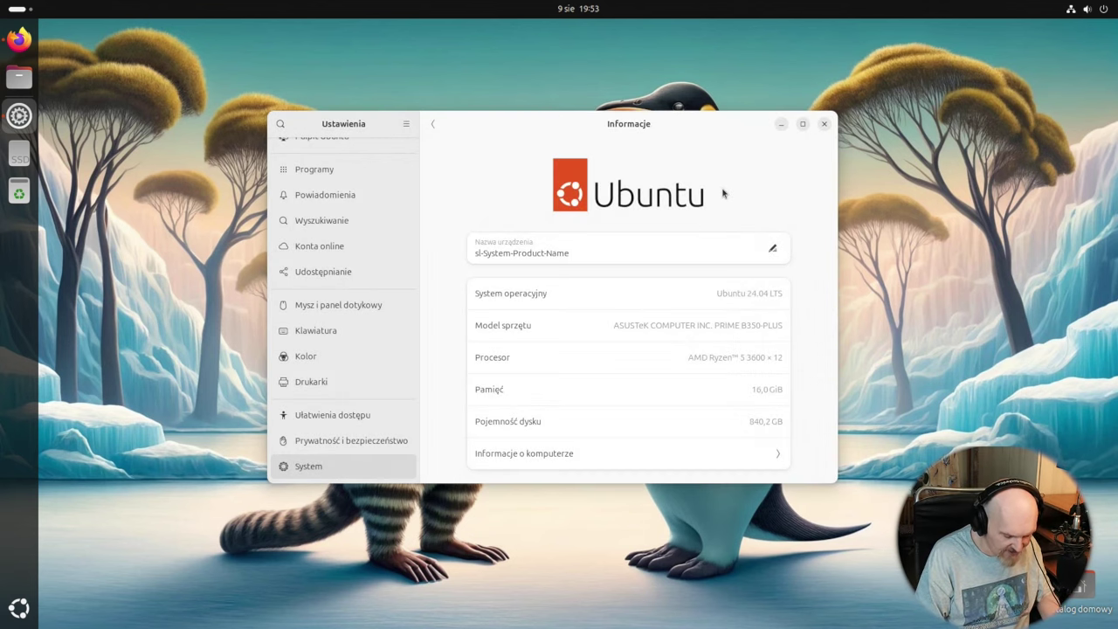
key(super)
text(nvidi)
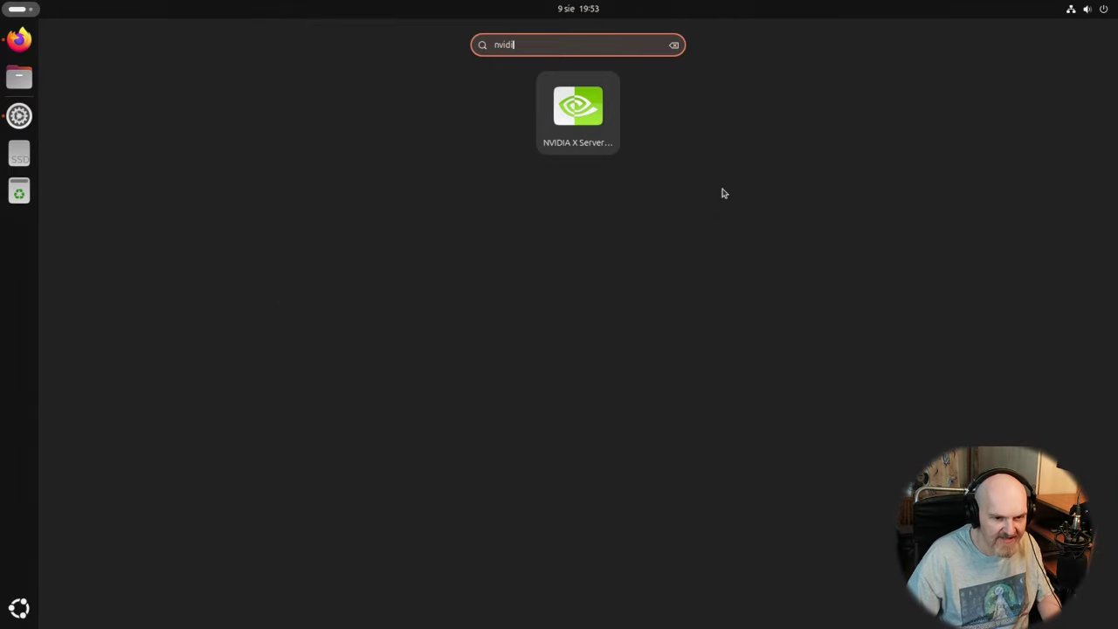
click(577, 110)
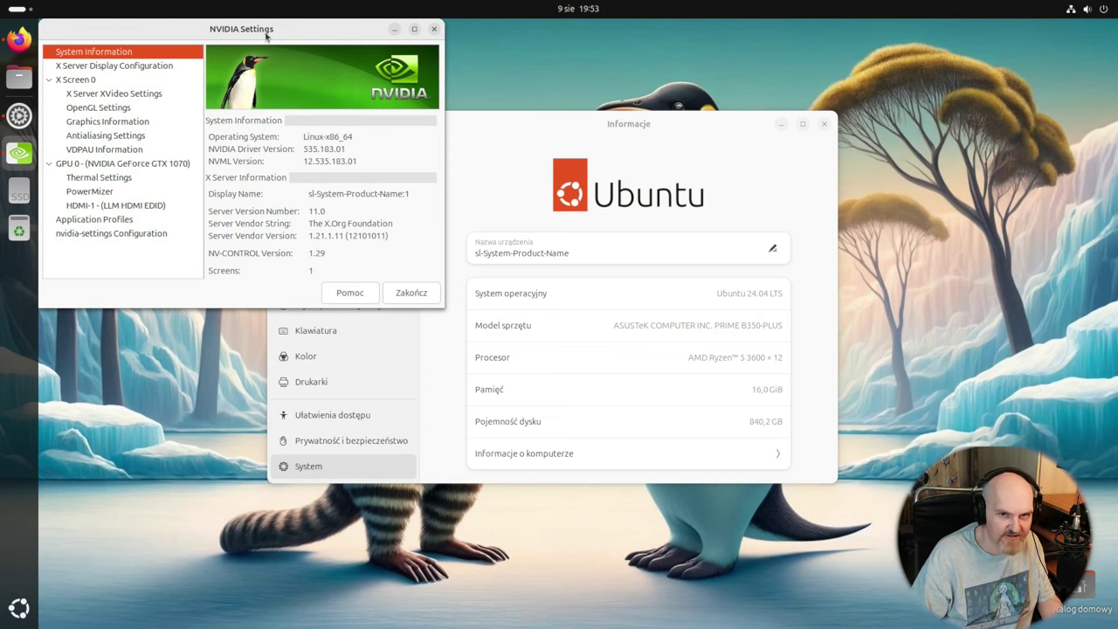
drag(266, 45, 492, 121)
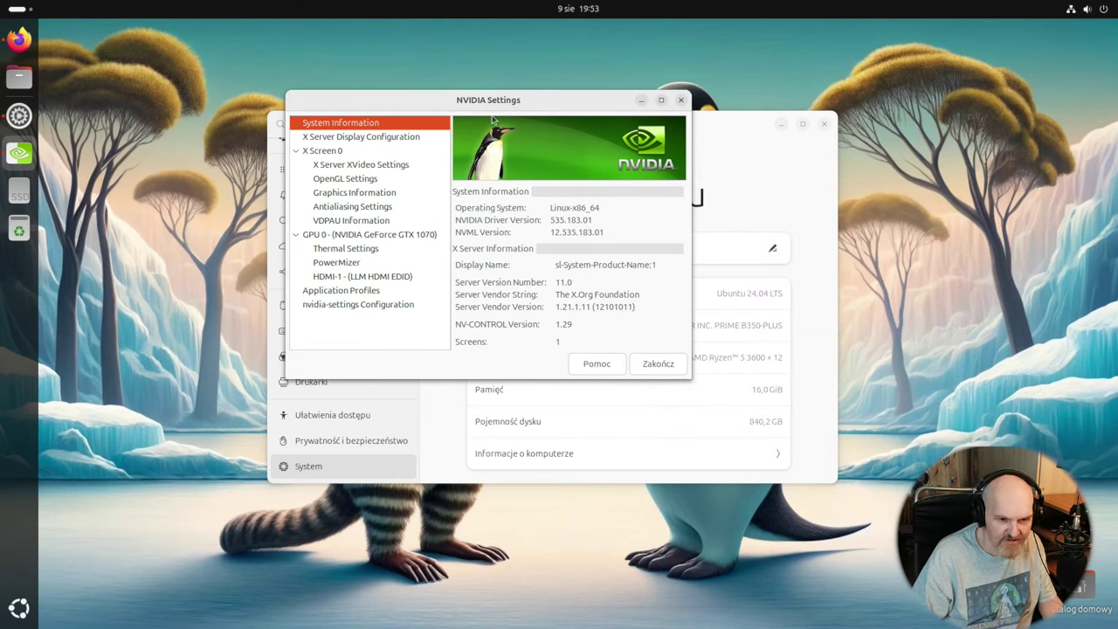
Step: Quit NVIDIA Settings, confirming the exit, and close the system Settings window
click(683, 367)
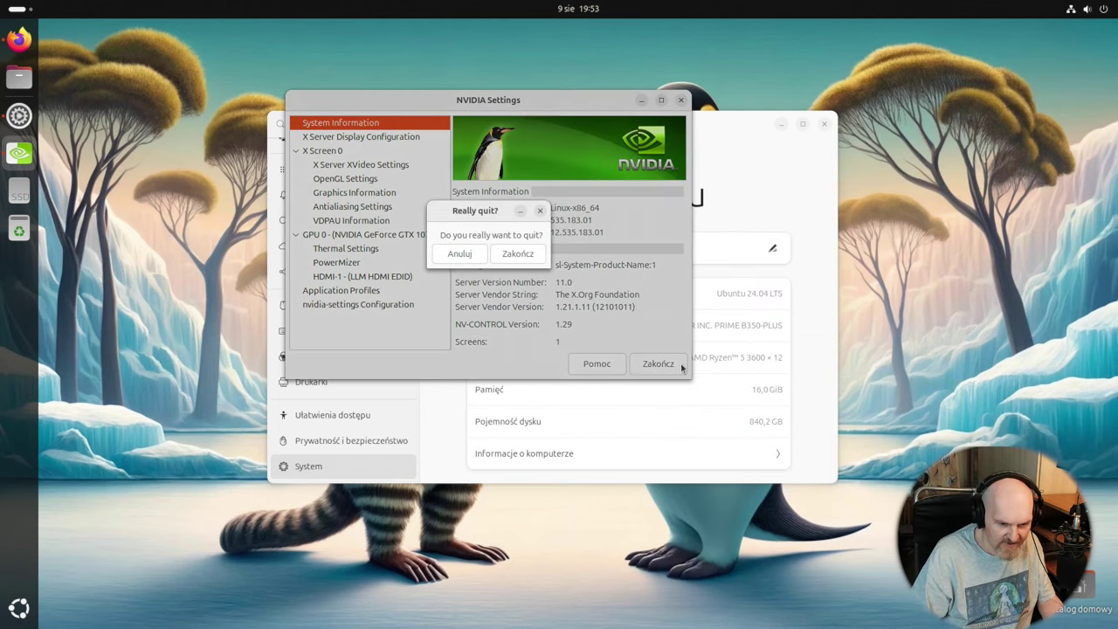
click(542, 254)
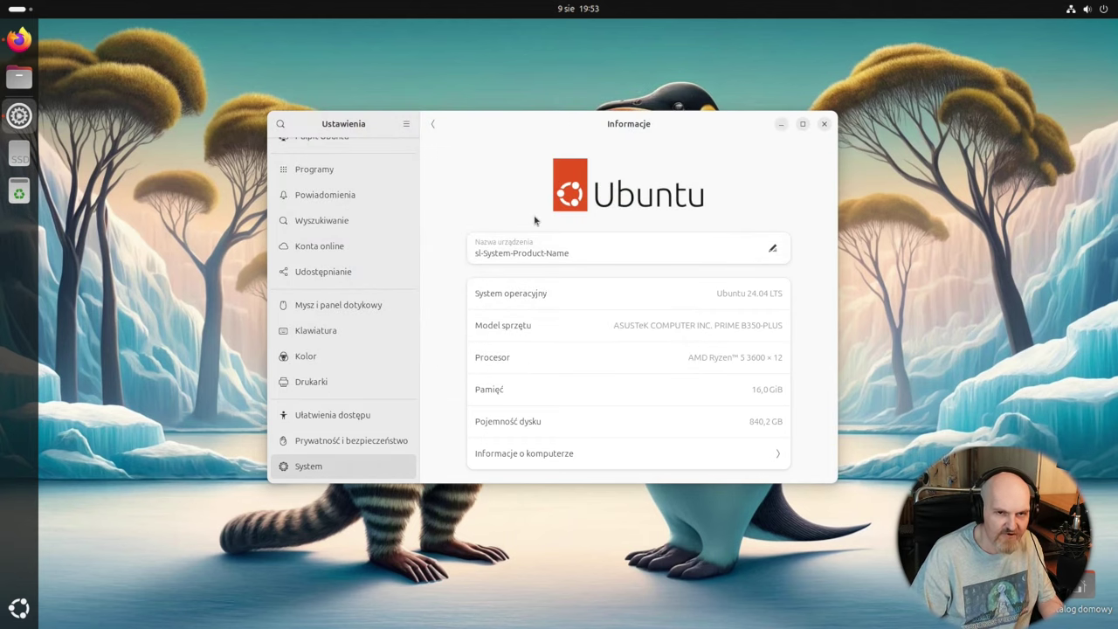
click(824, 123)
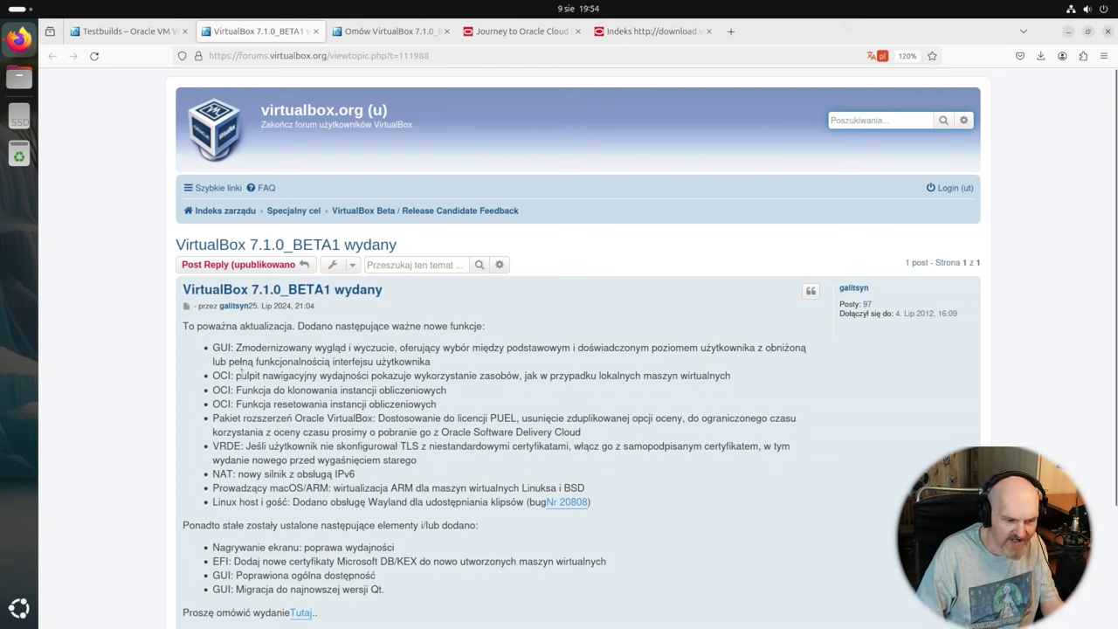
Step: Read the new features and fixes in the VirtualBox 7.1.0_BETA1 release post in Firefox
drag(212, 373, 509, 398)
click(508, 398)
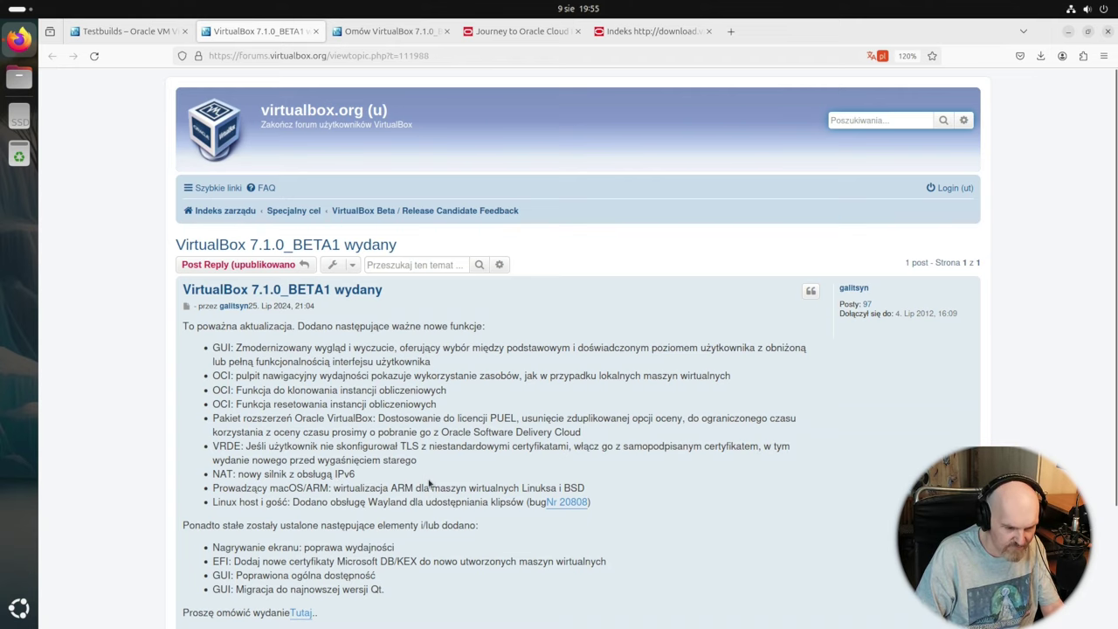
scroll(429, 482, down, 2)
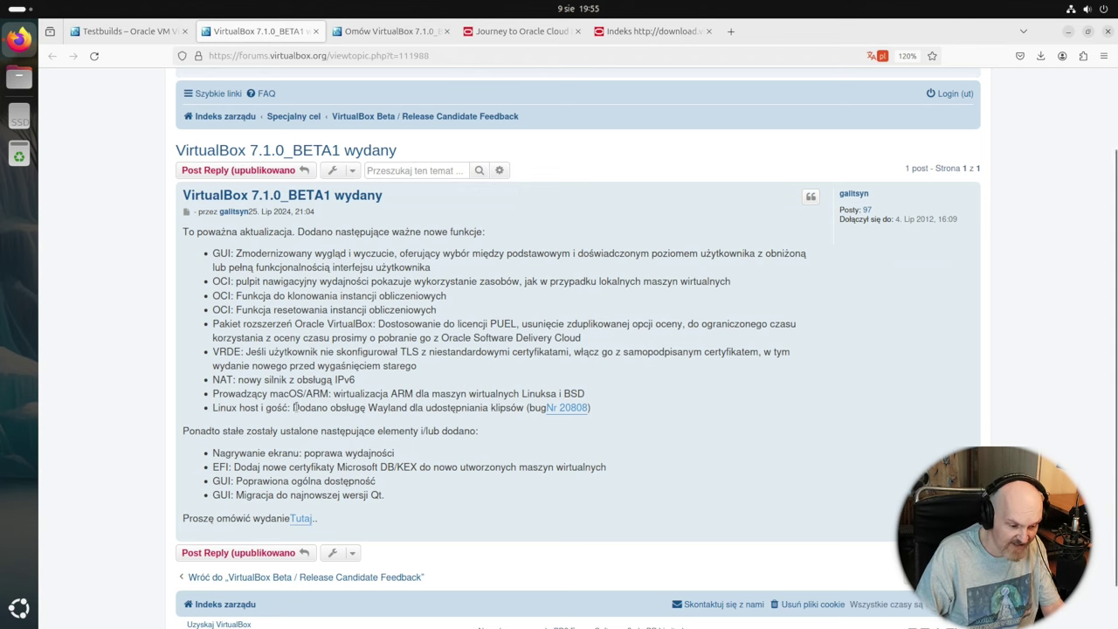
scroll(299, 406, down, 1)
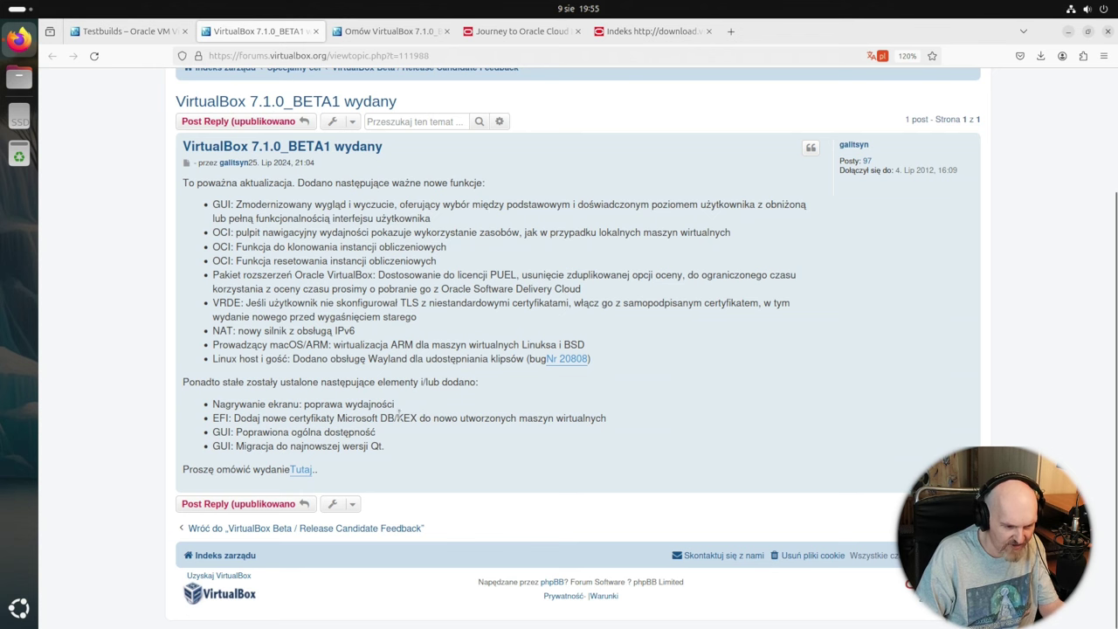
scroll(385, 334, up, 2)
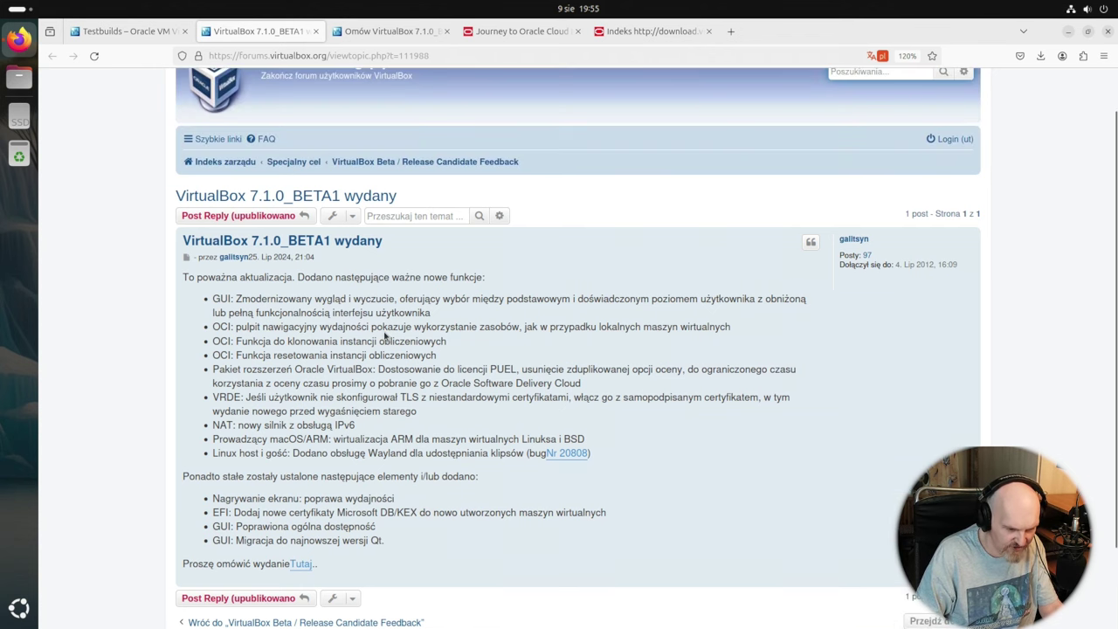
scroll(387, 347, down, 2)
Step: Look through the Oracle Virtualization Blog post on Oracle Cloud Infrastructure and switch to the download index page
key(ctrl+Tab)
key(ctrl+Tab)
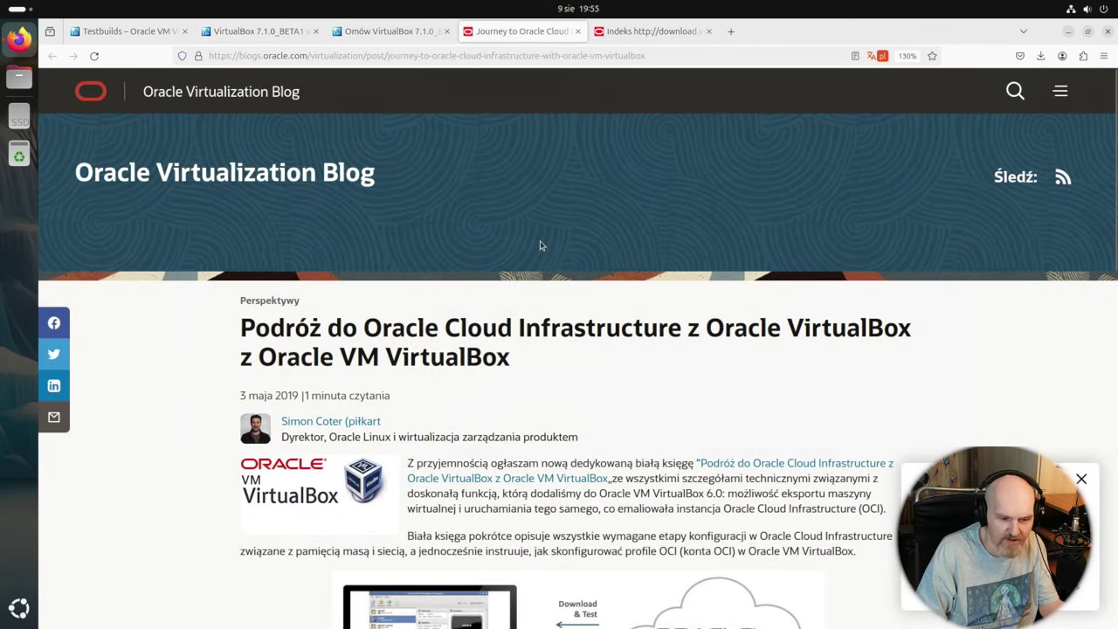
scroll(514, 231, down, 10)
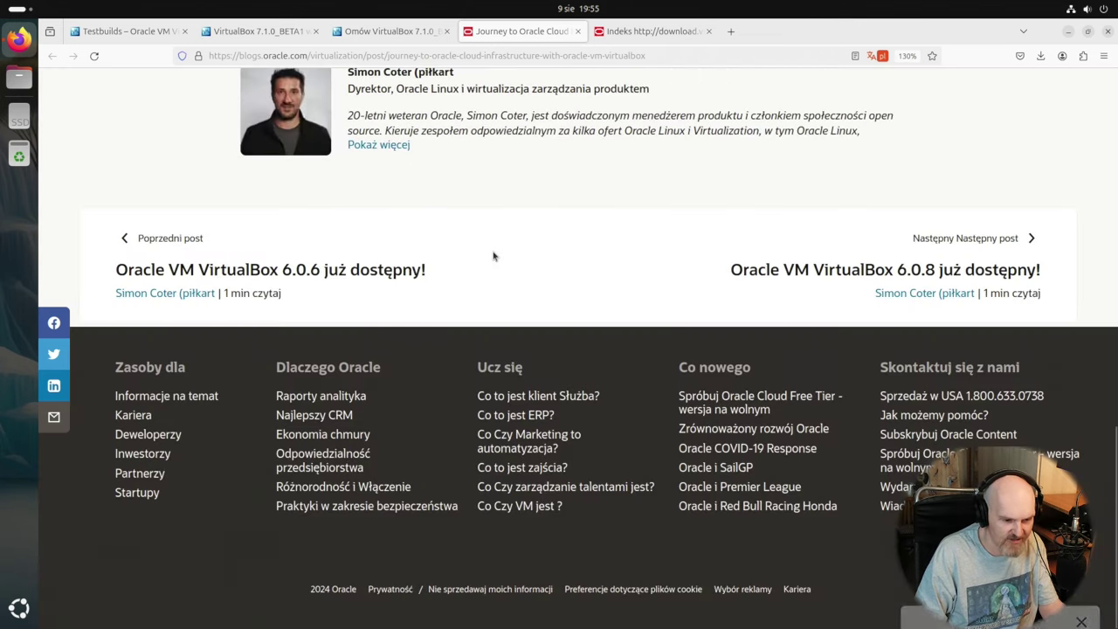
scroll(491, 252, up, 10)
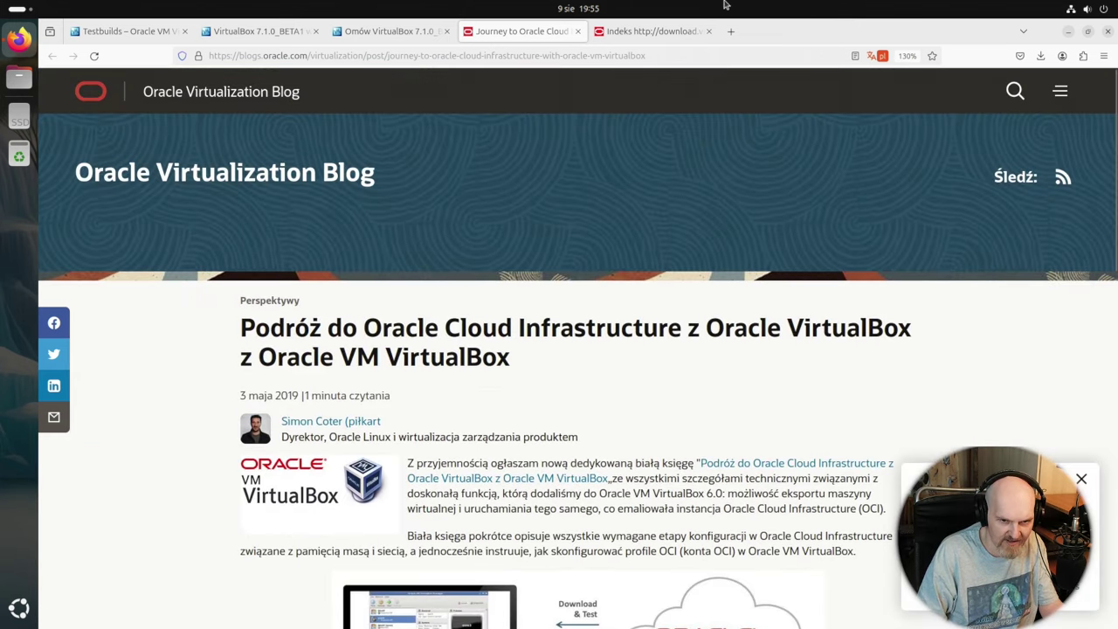
click(672, 35)
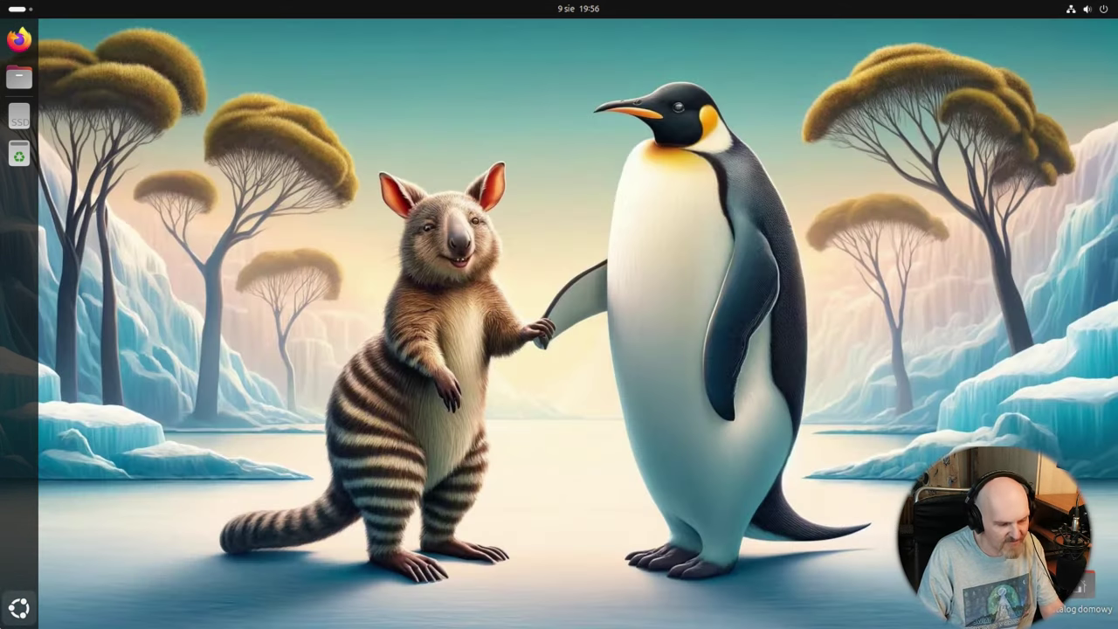
Step: Open Terminal, and open the tr folder from the home directory in Files
click(21, 607)
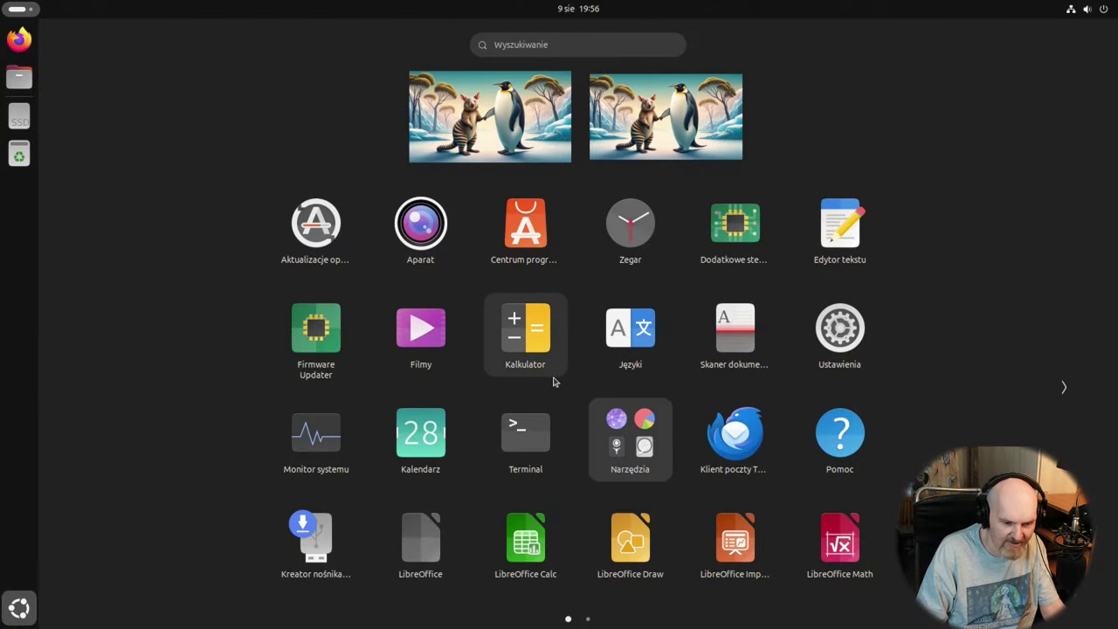
drag(551, 421, 494, 395)
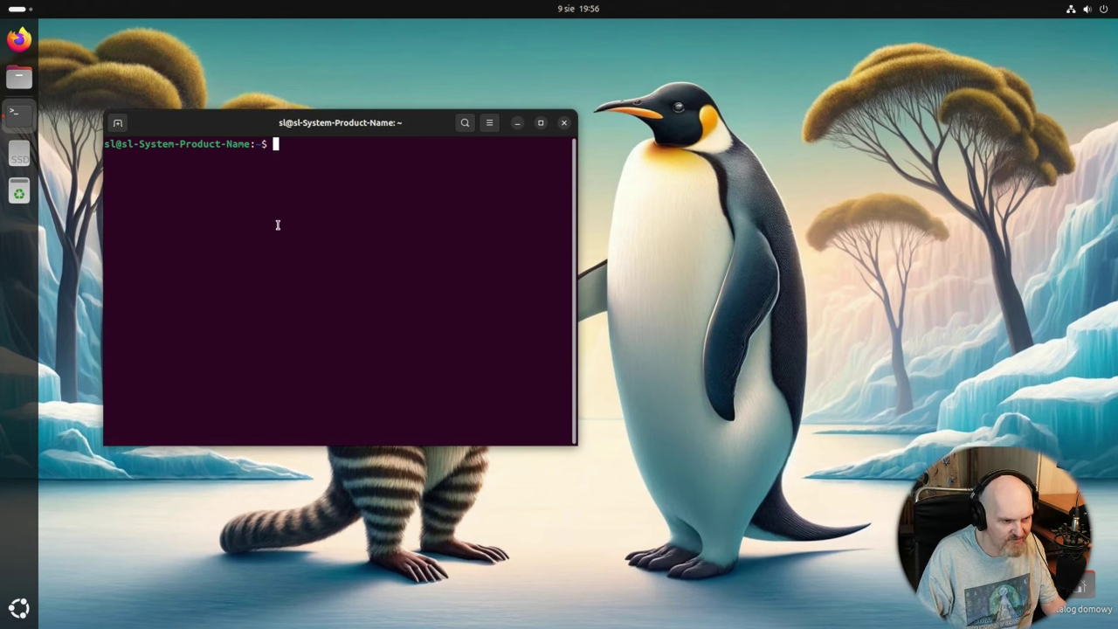
click(31, 70)
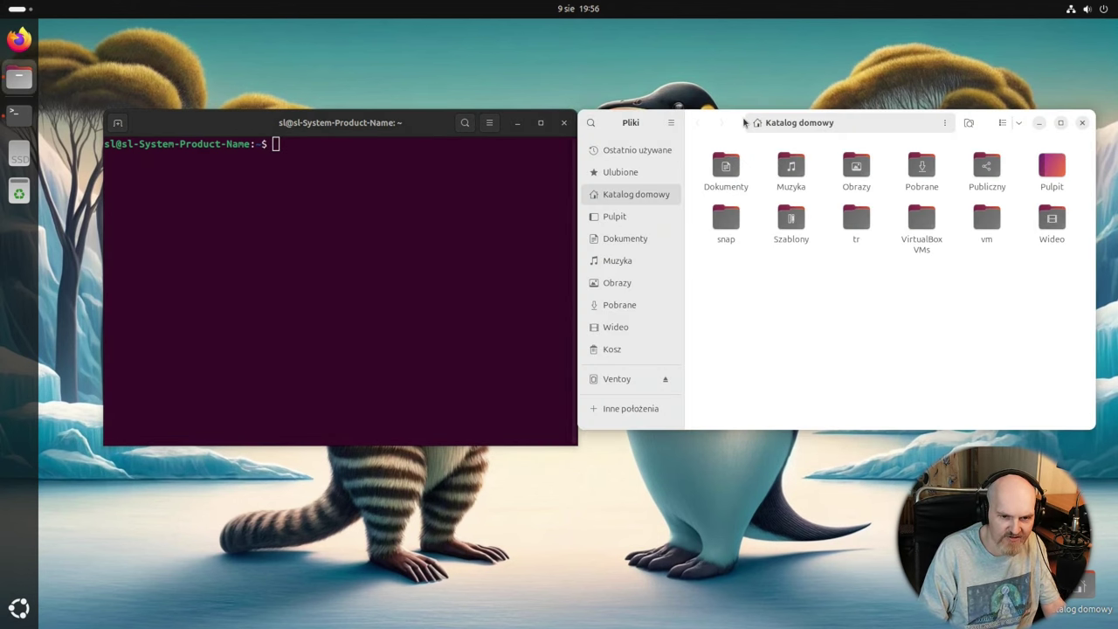
drag(744, 122, 369, 96)
double_click(482, 214)
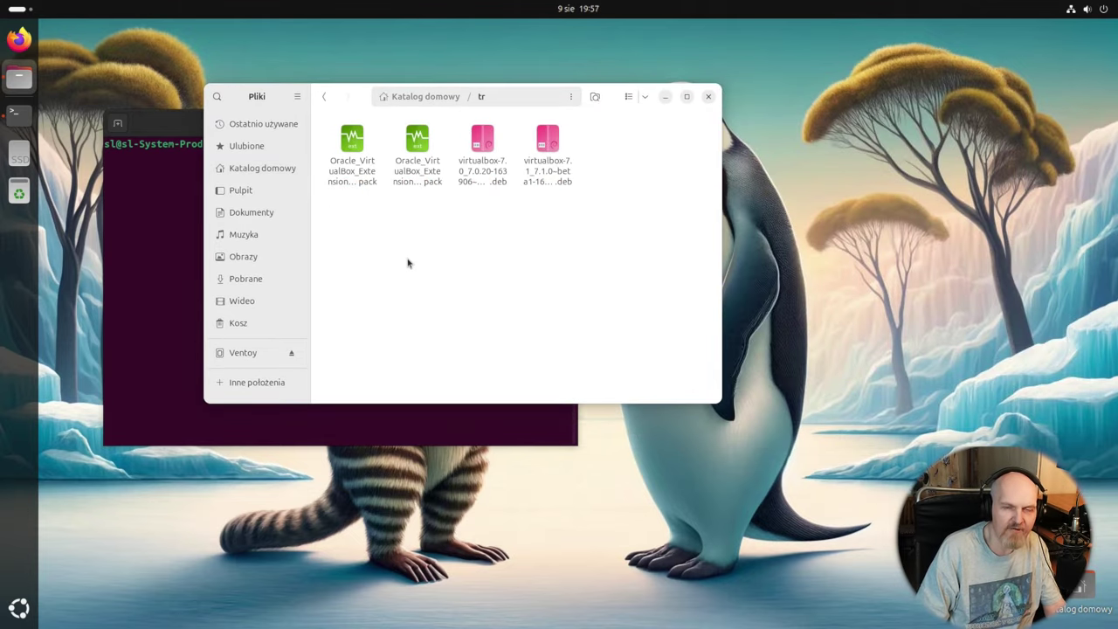
Step: Open a terminal in the tr folder, bring it to the front and maximize its window
right_click(370, 234)
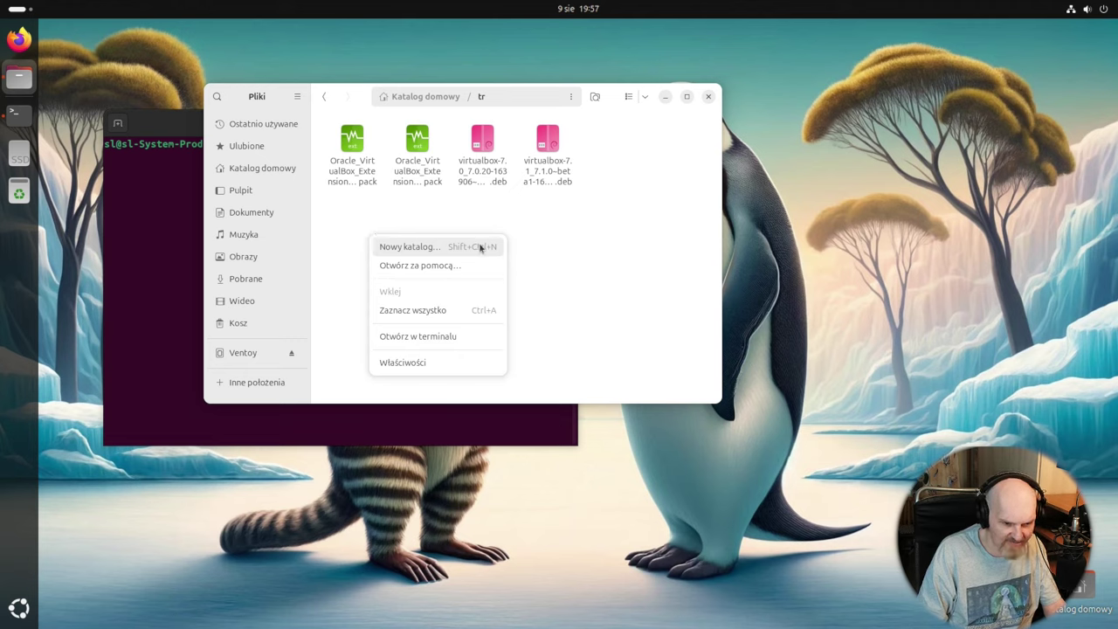
click(445, 336)
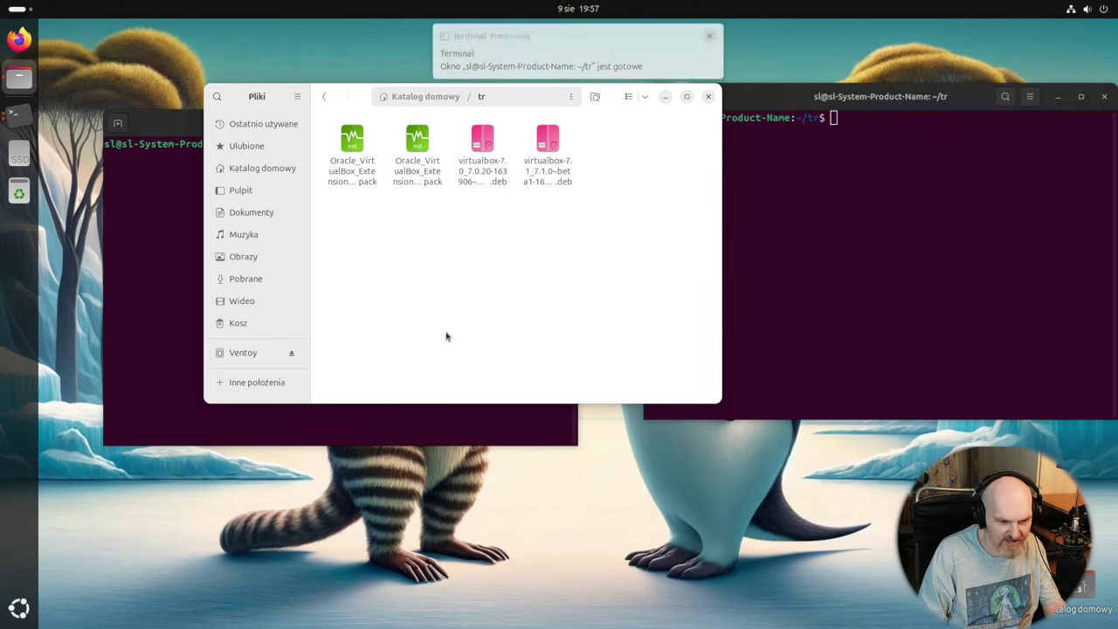
click(729, 162)
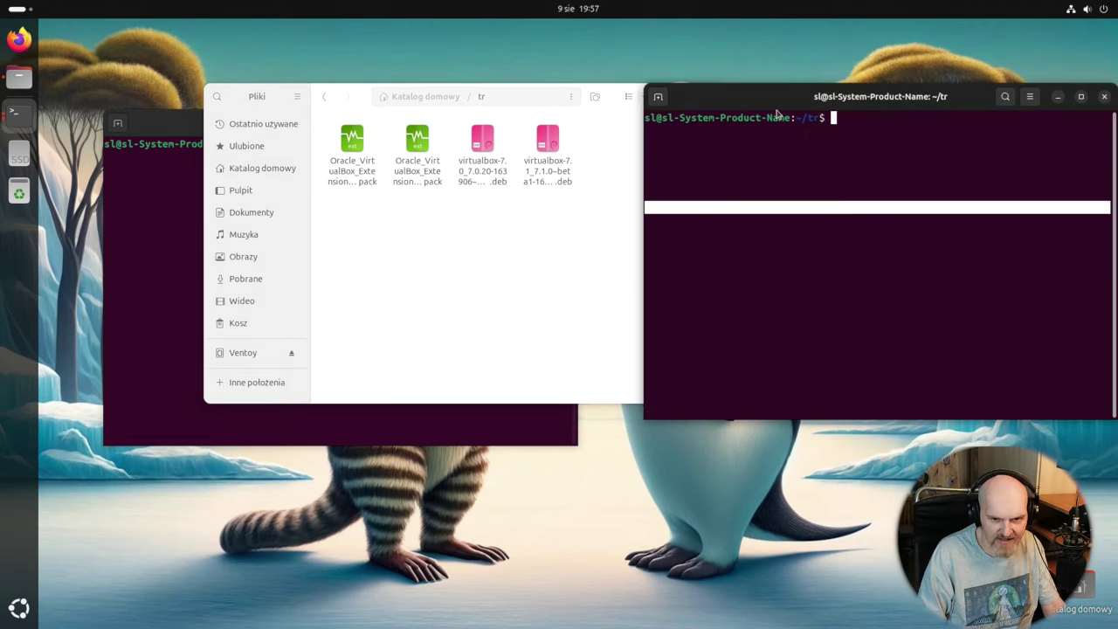
drag(775, 111, 297, 5)
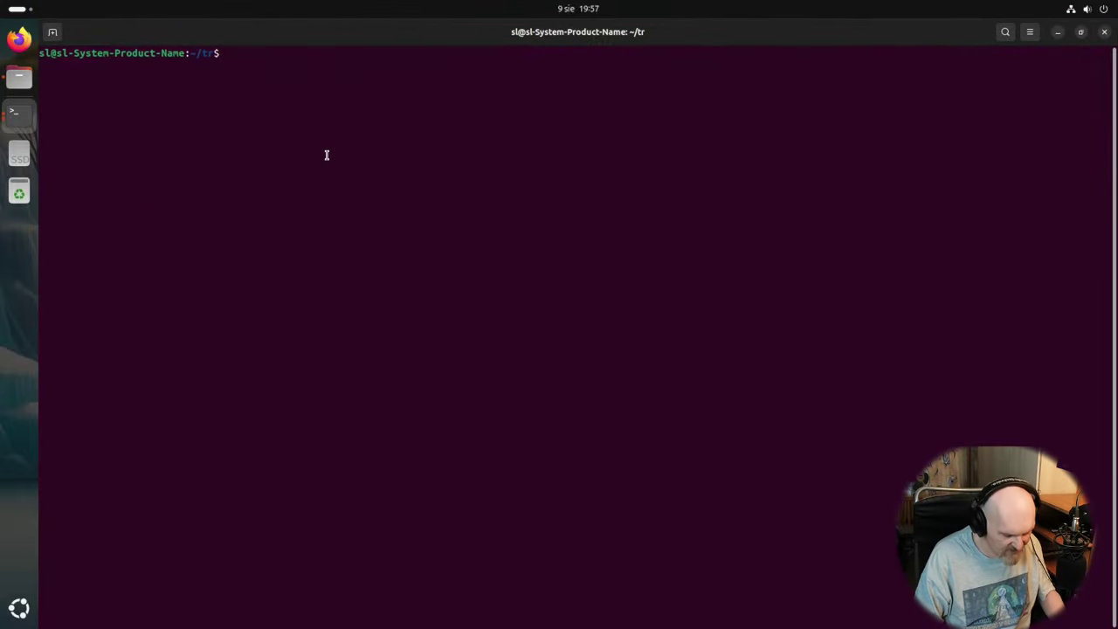
Step: Enlarge the terminal text three levels and list the folder's contents with ls -al
key(ctrl+plus)
key(ctrl+plus)
key(ctrl+plus)
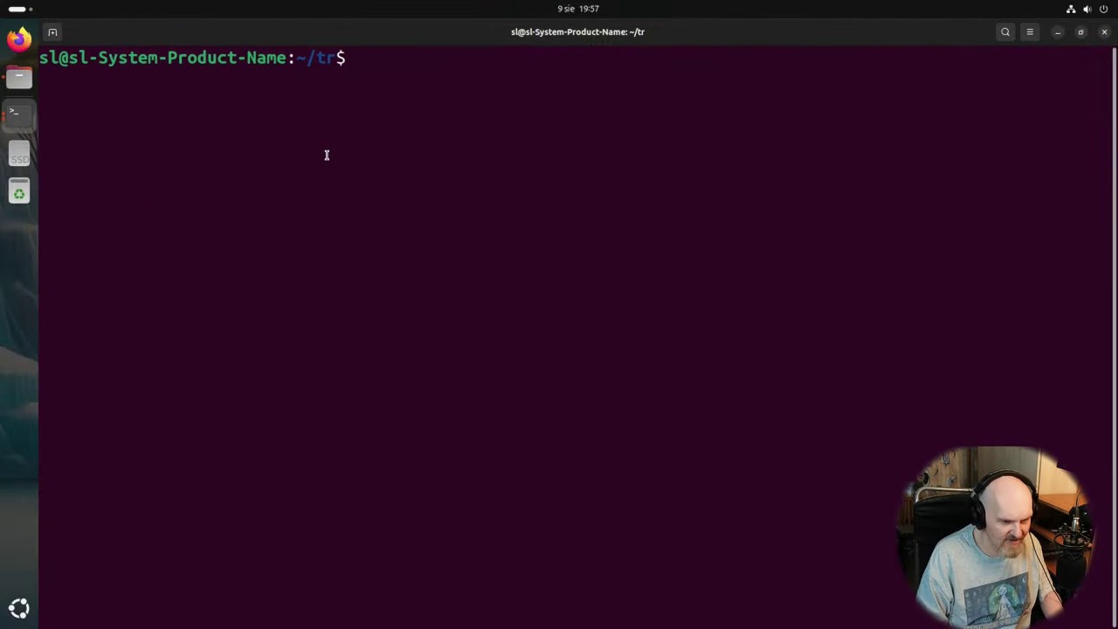
text(ls -al)
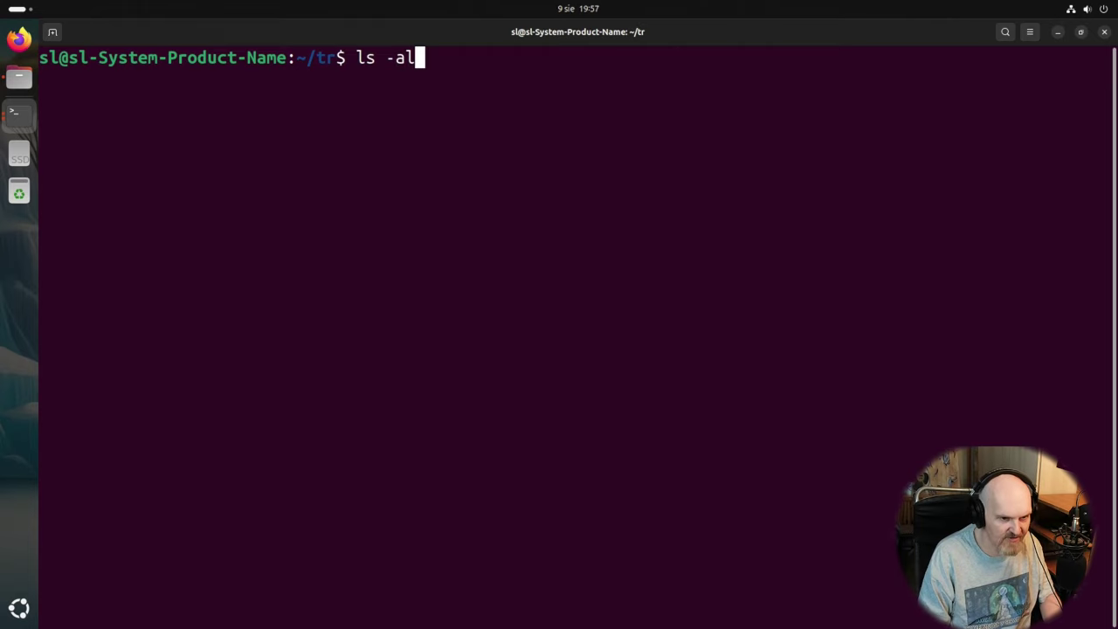
key(Return)
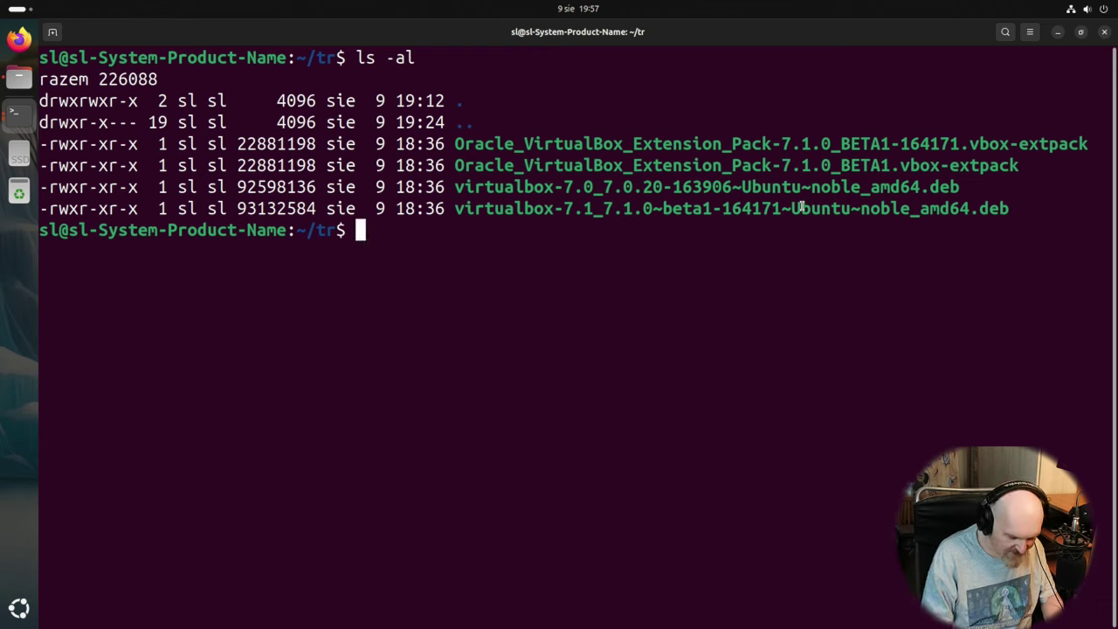
Step: Try to install virtualbox-7.1_7.1.0~beta1-164171~Ubuntu~noble_amd64.deb from the current folder with sudo apt install, and cancel the command
text(sudo apt )
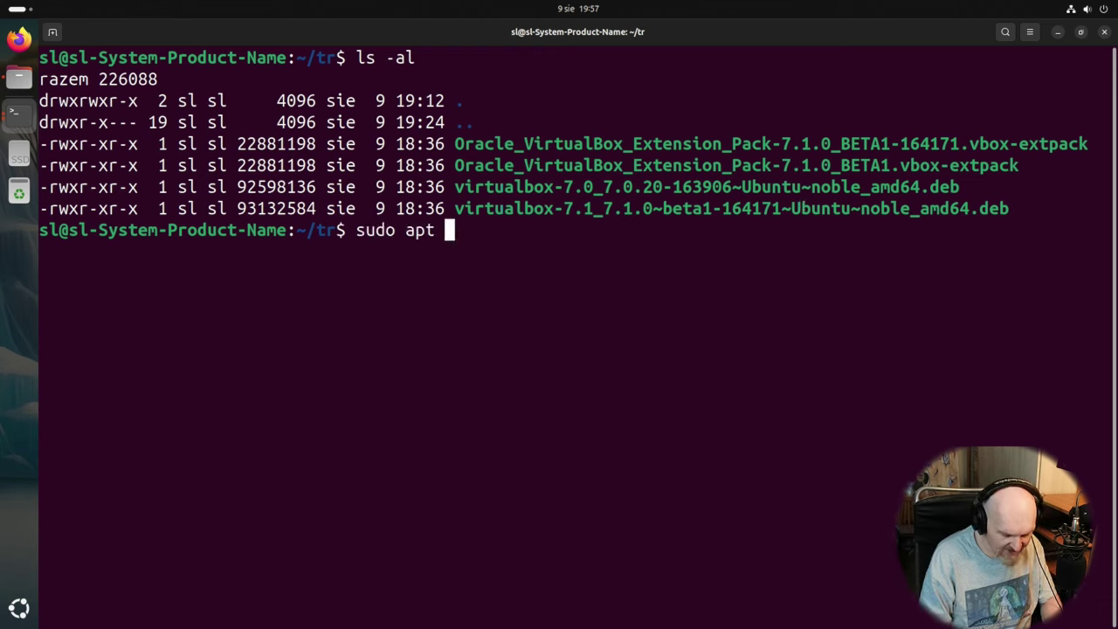
text(install )
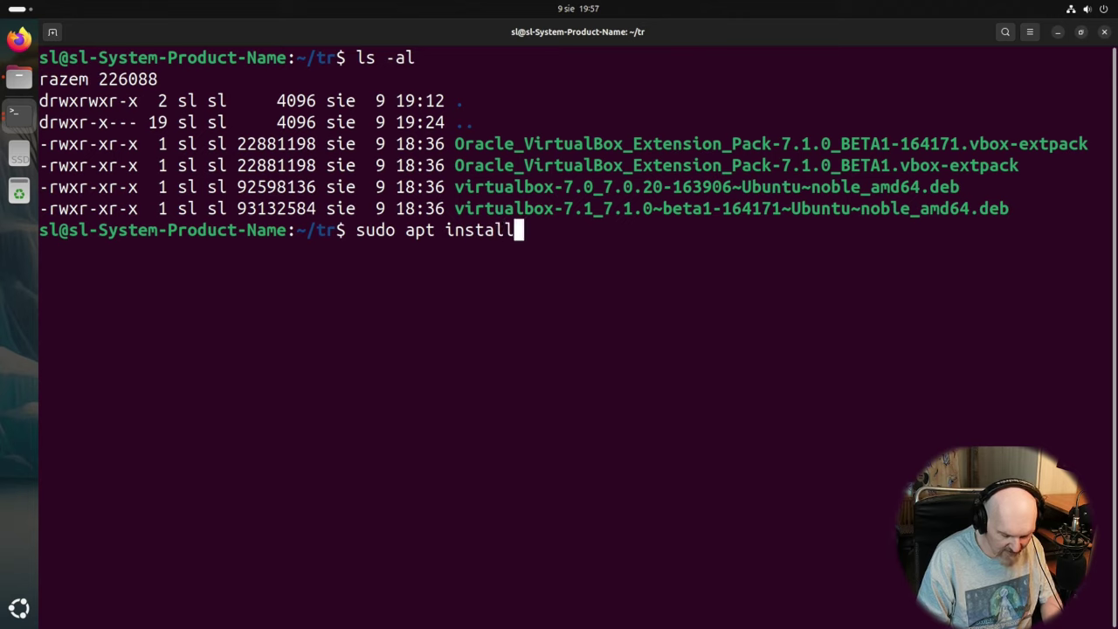
text(./)
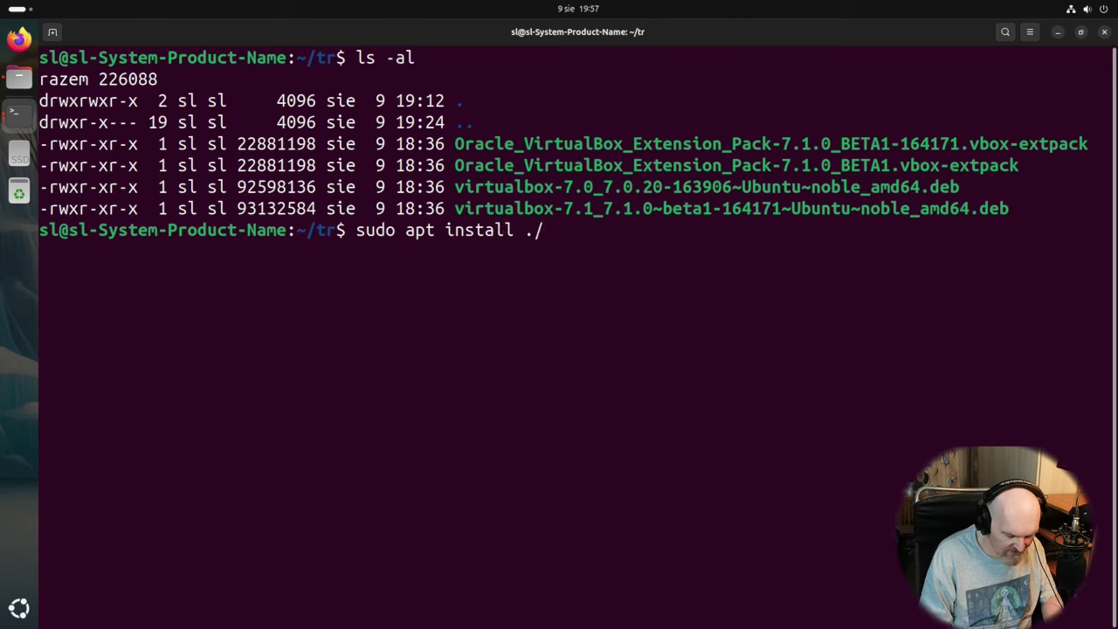
text(vb)
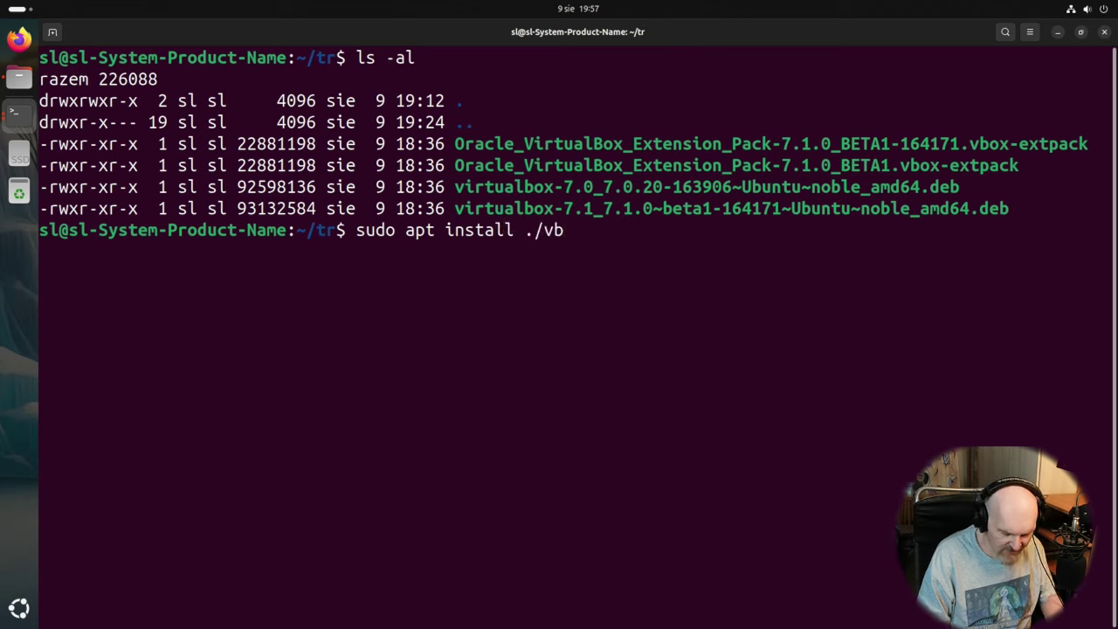
key(BackSpace)
key(Tab)
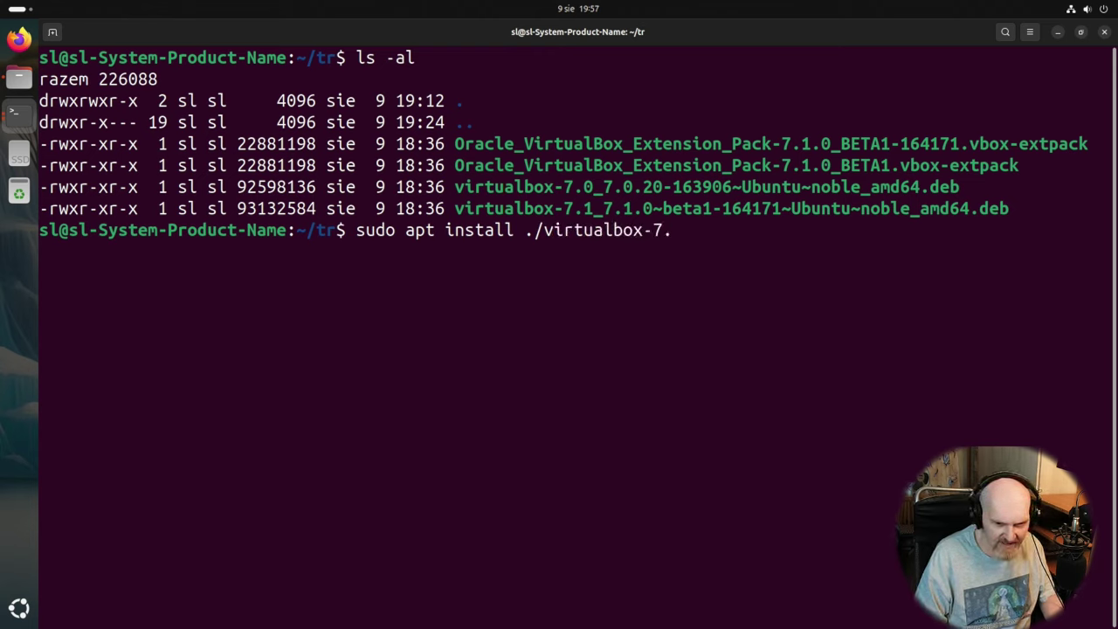
text(1)
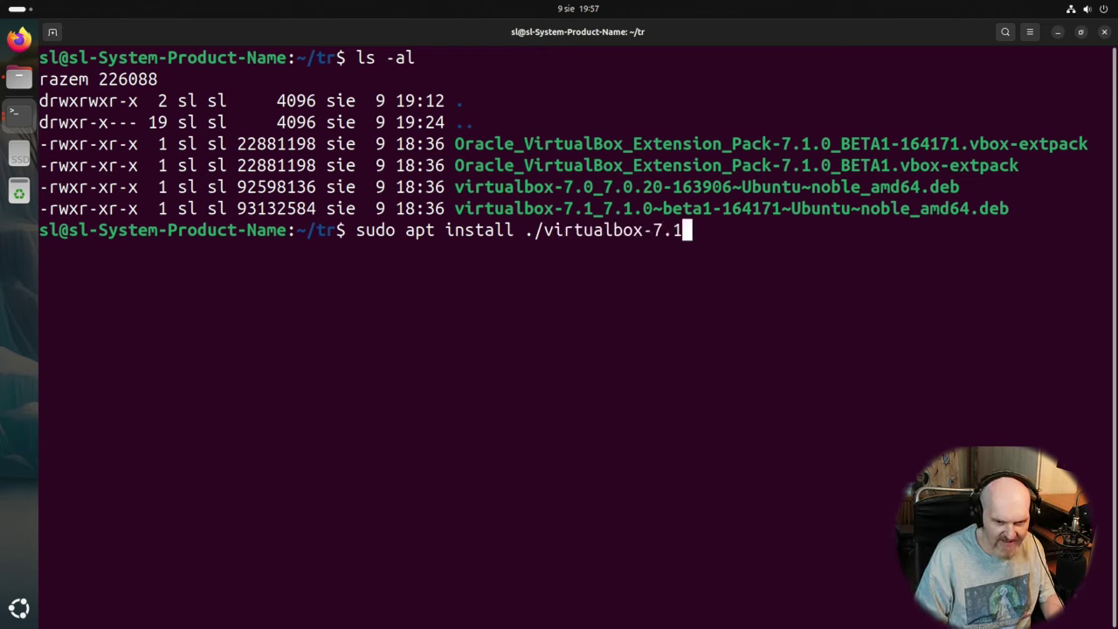
key(Tab)
key(Return)
key(backslash)
key(Return)
key(ctrl+c)
Step: Retry the same apt install command without a trailing backslash, leave the sudo password prompt without a password and clear the terminal
key(Up)
key(backslash)
key(Return)
key(ctrl+c)
key(Up)
key(Return)
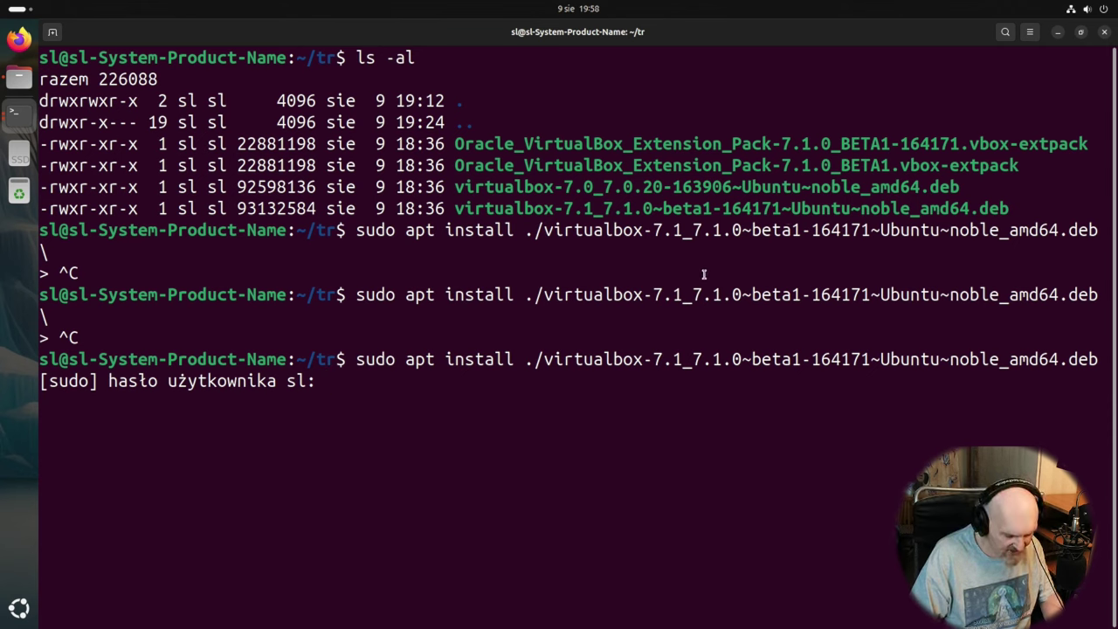
key(Return)
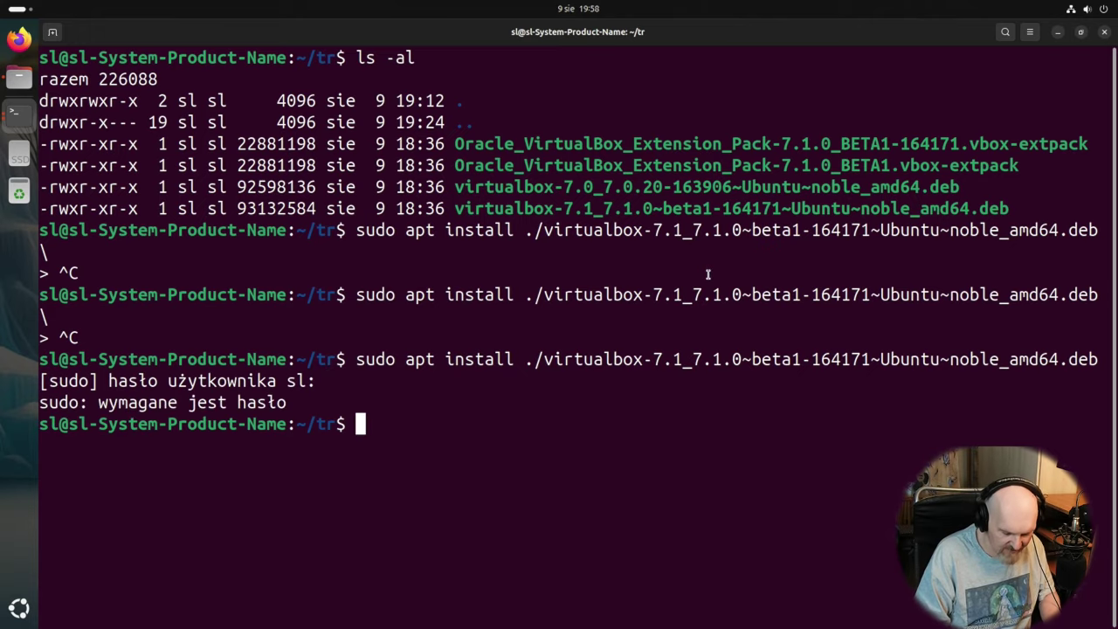
key(ctrl+l)
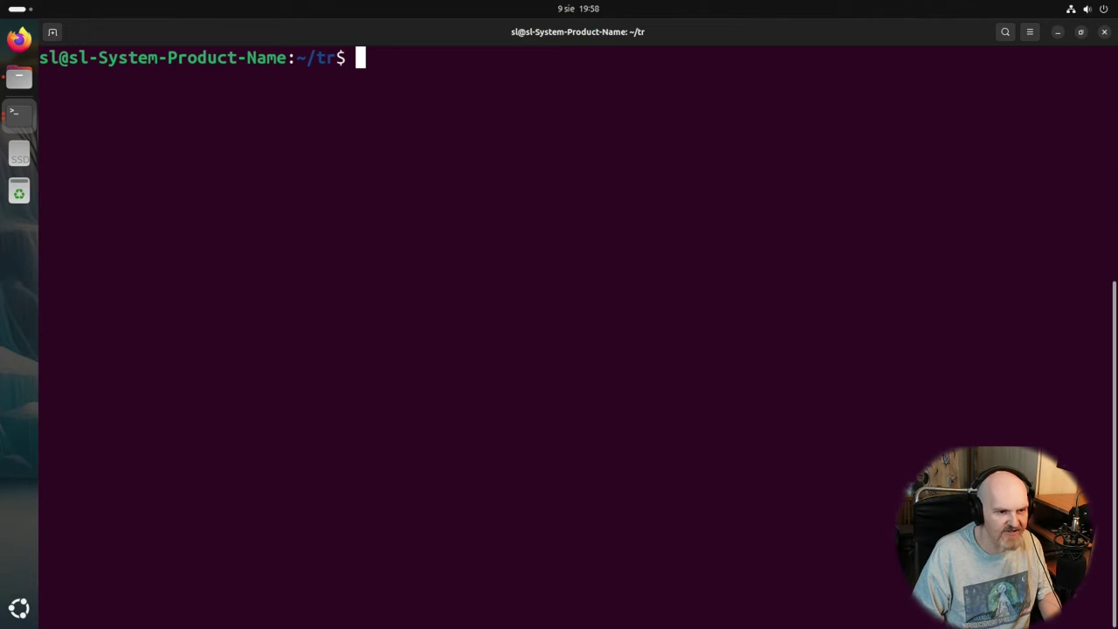
Step: Look back through the terminal history and recall sudo usermod -a -G vboxusers $USER without running it
key(Up)
key(Up)
key(Up)
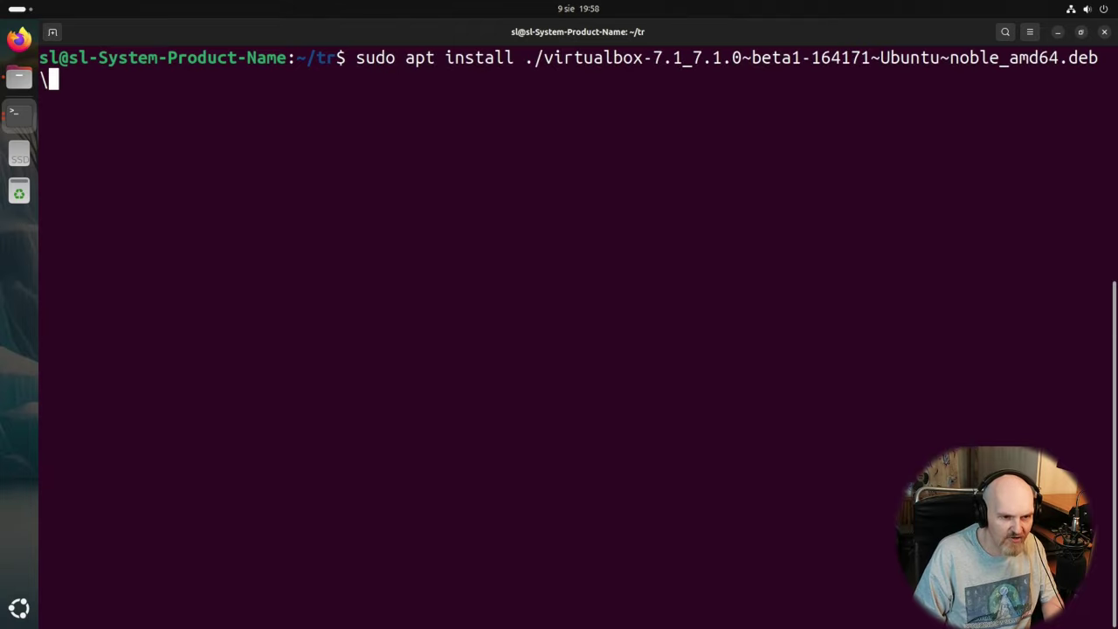
key(Down)
key(Down)
key(Up)
key(Up)
key(Up)
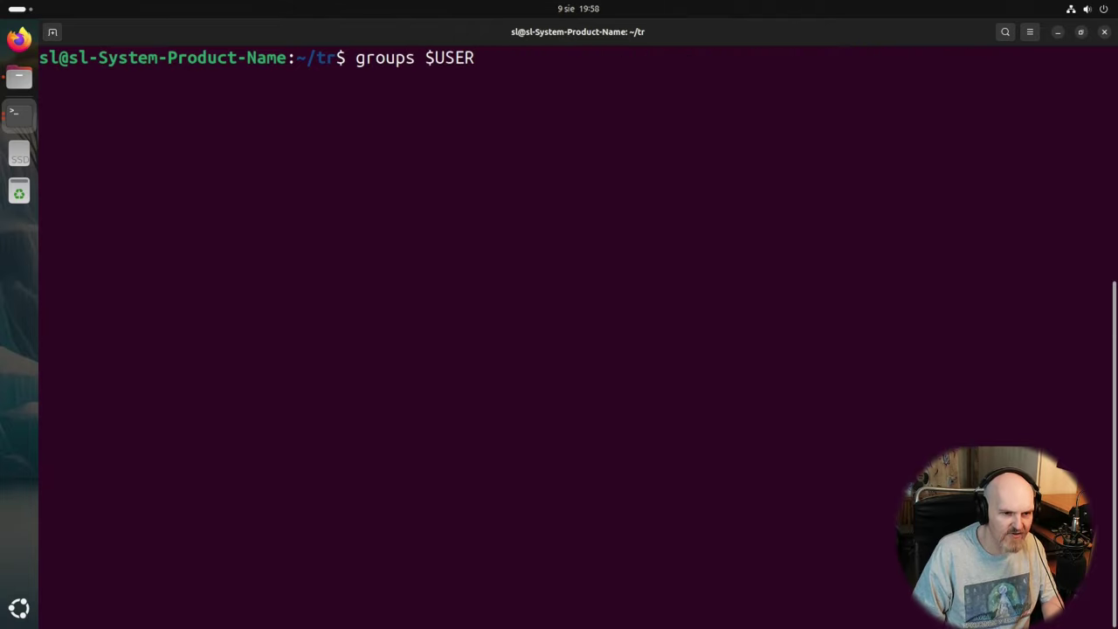
key(Up)
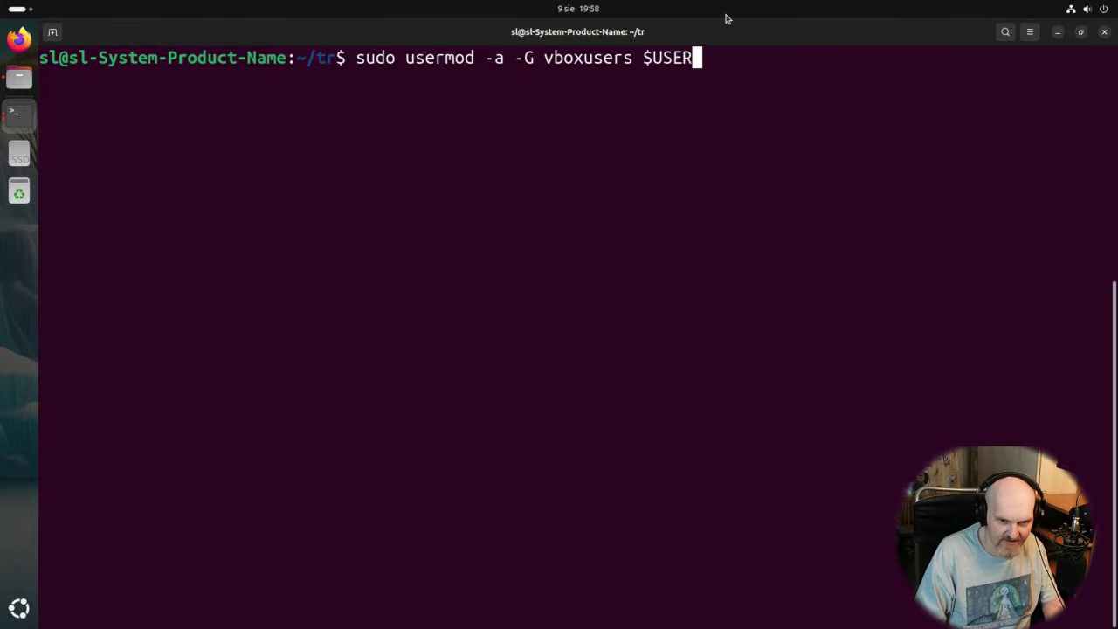
Step: Close both terminal windows and the file manager window showing the tr folder
click(1103, 32)
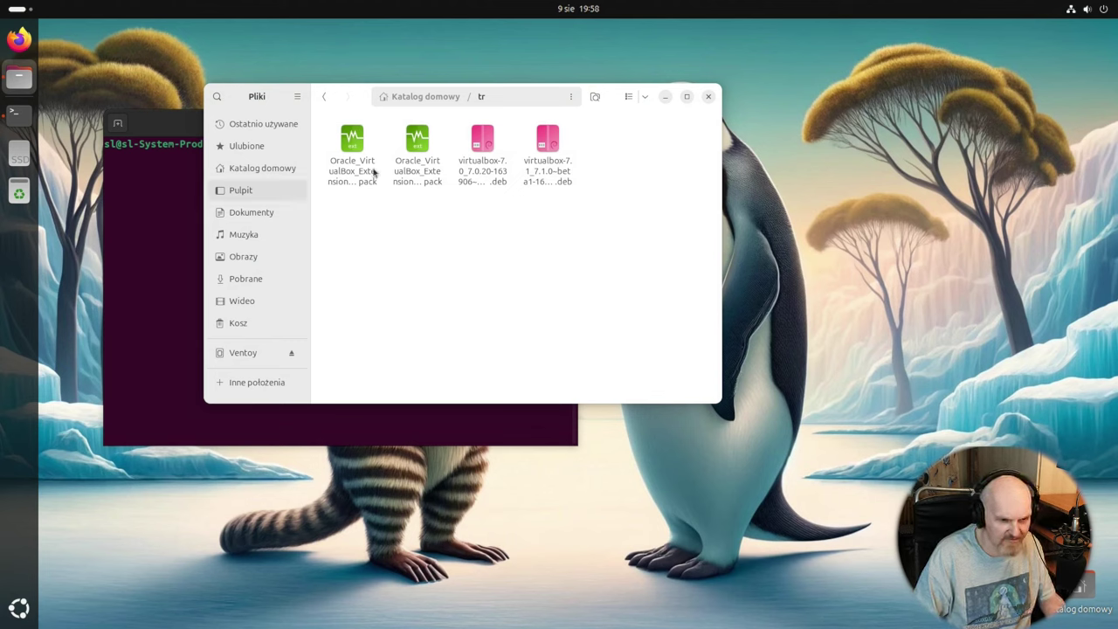
click(708, 96)
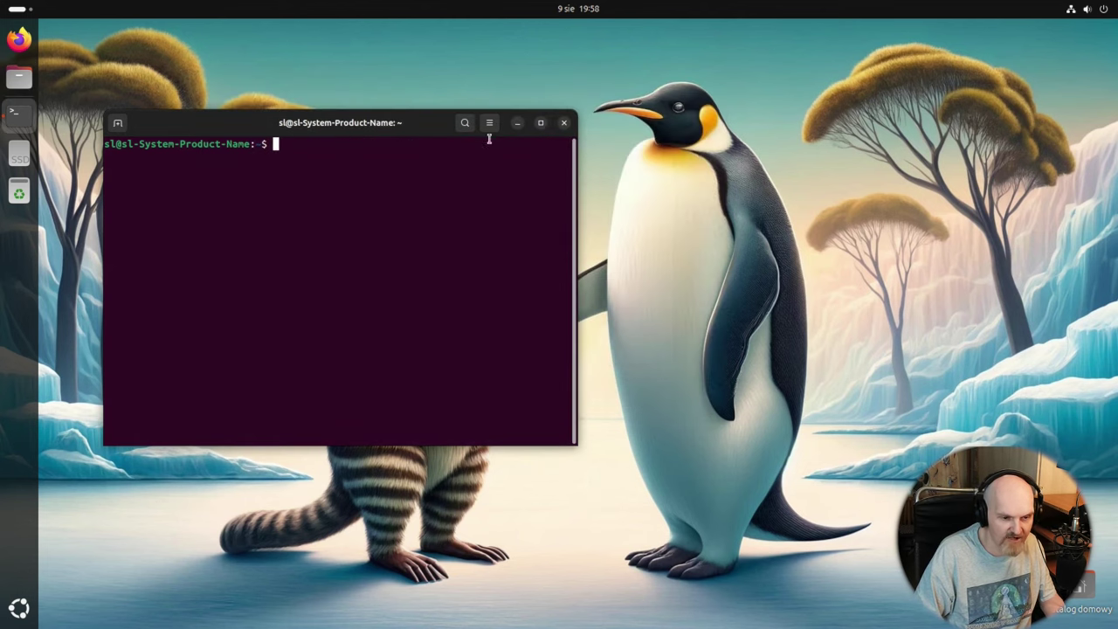
click(564, 123)
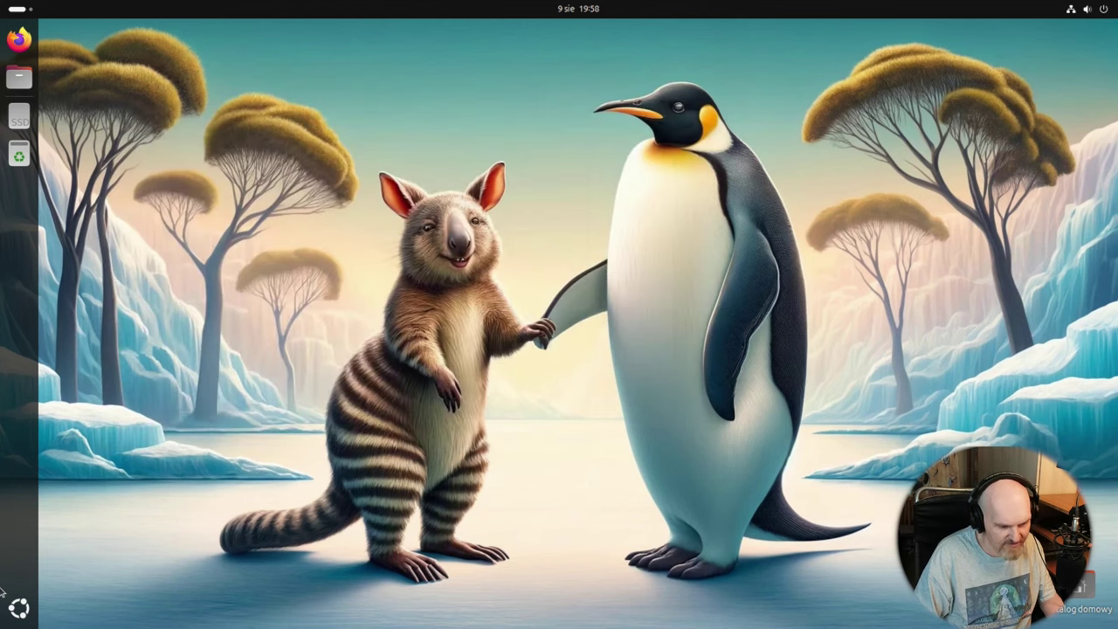
Step: Launch Oracle VirtualBox by searching the applications for virt, and dismiss the BETA build warning in a smaller, unmaximized window
click(19, 611)
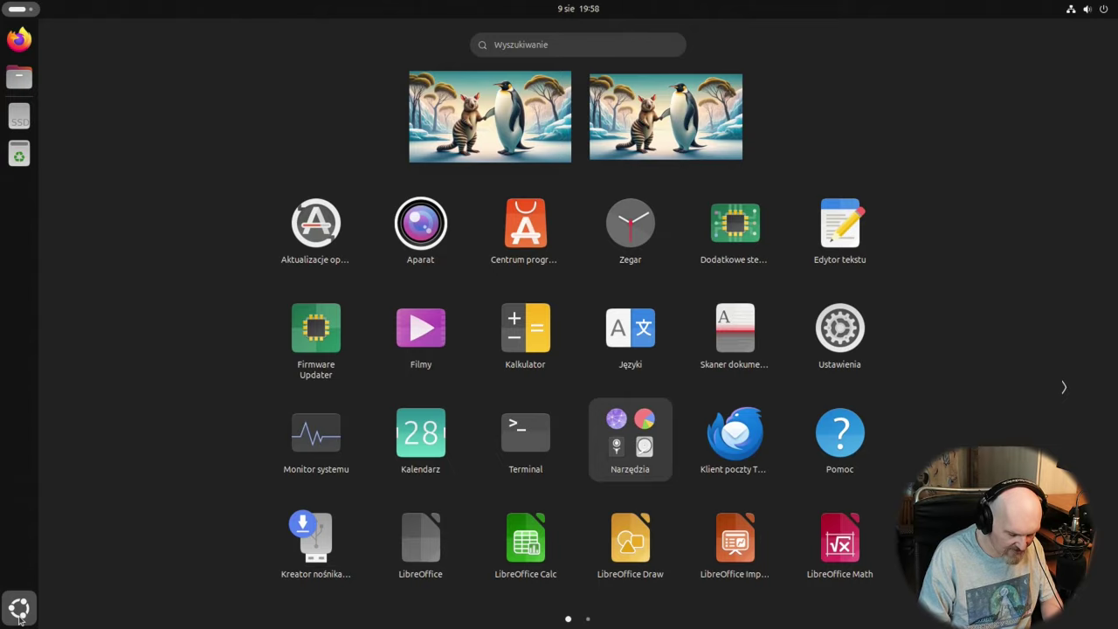
text(virt)
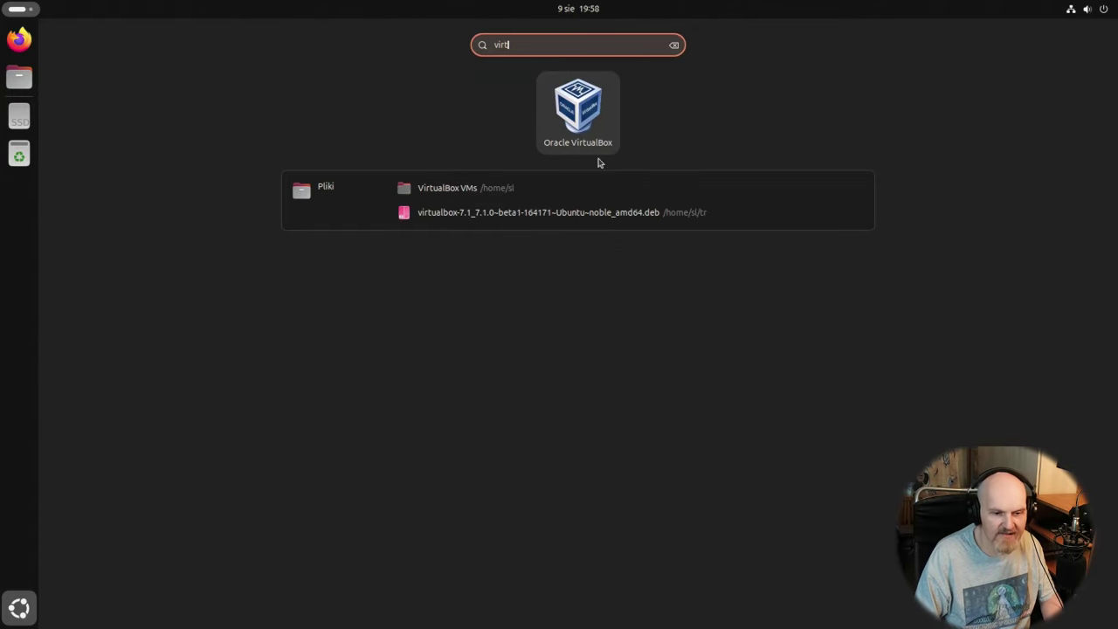
click(594, 122)
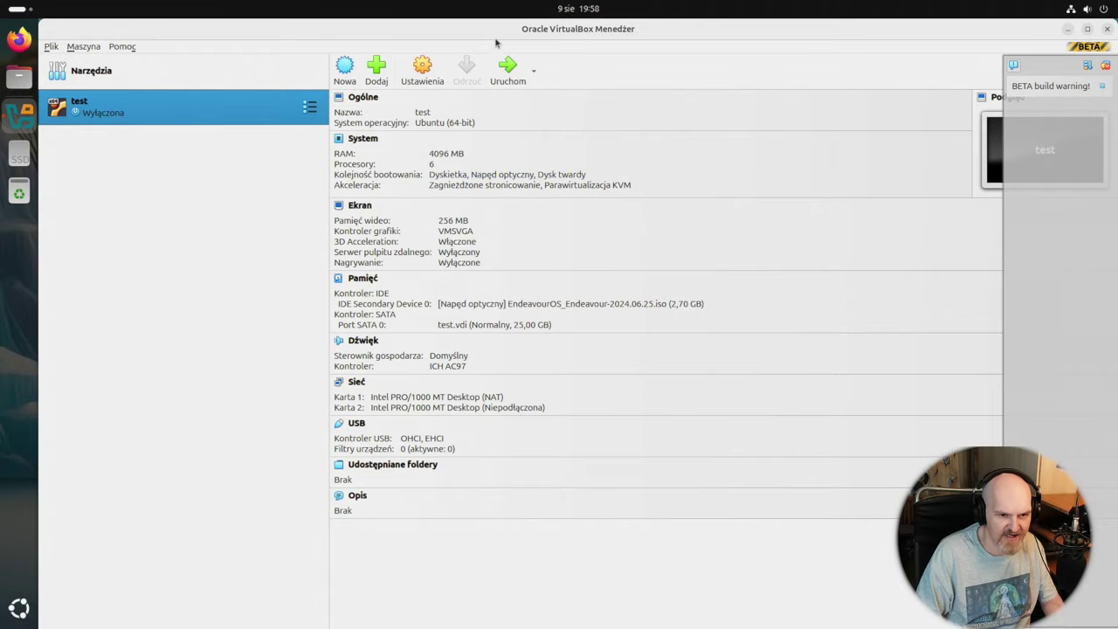
drag(550, 48, 438, 106)
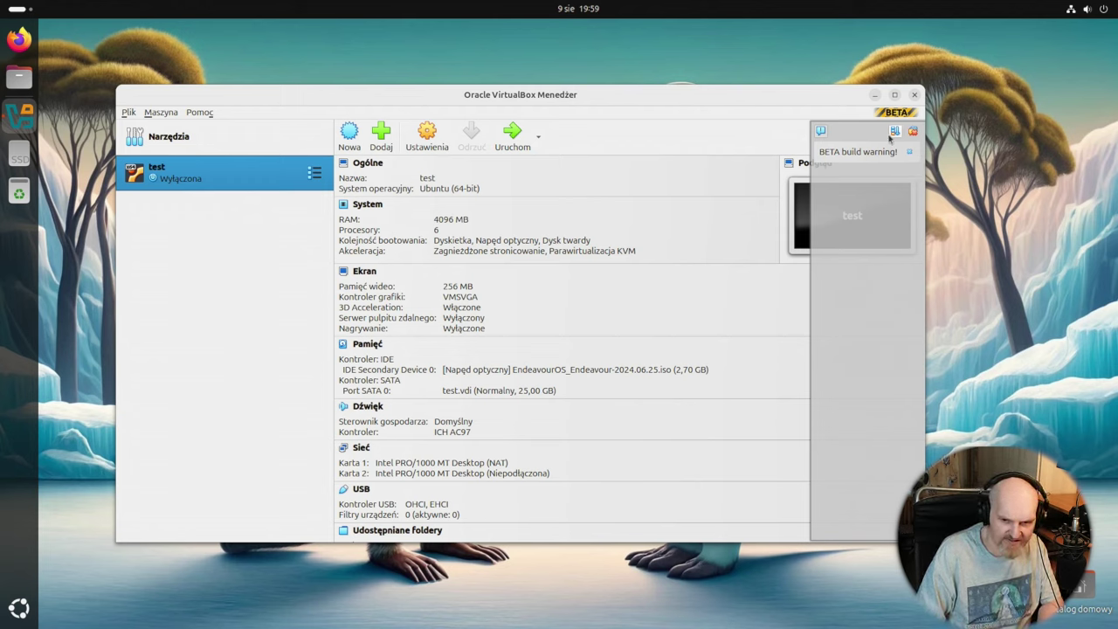
click(910, 152)
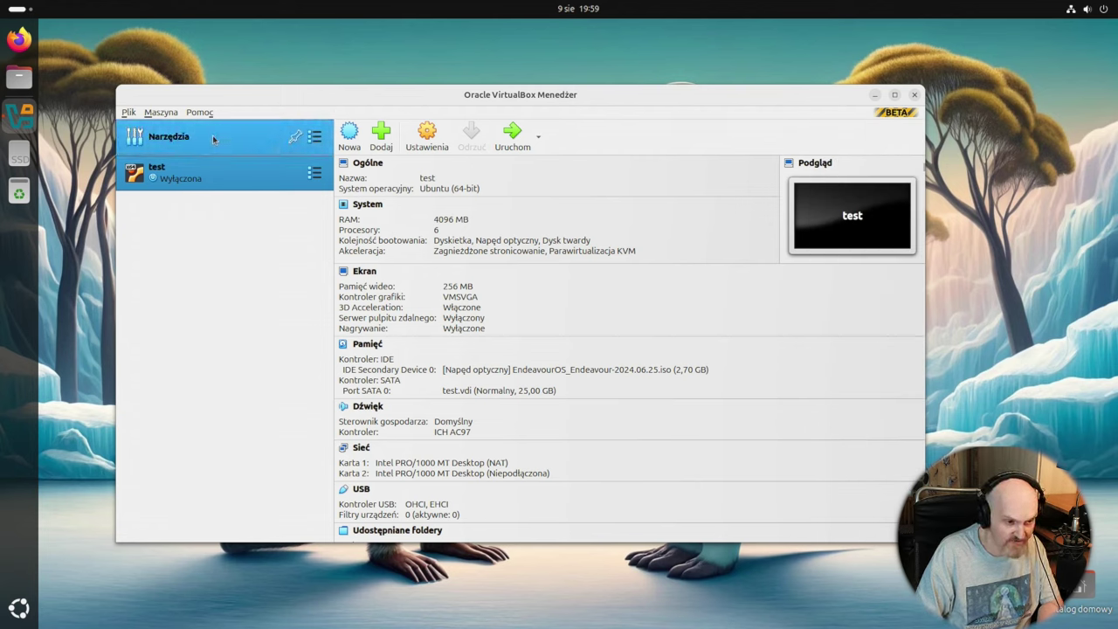
Step: Open the global preferences in an enlarged dialog and review the Expert settings from General through Proxy
click(128, 113)
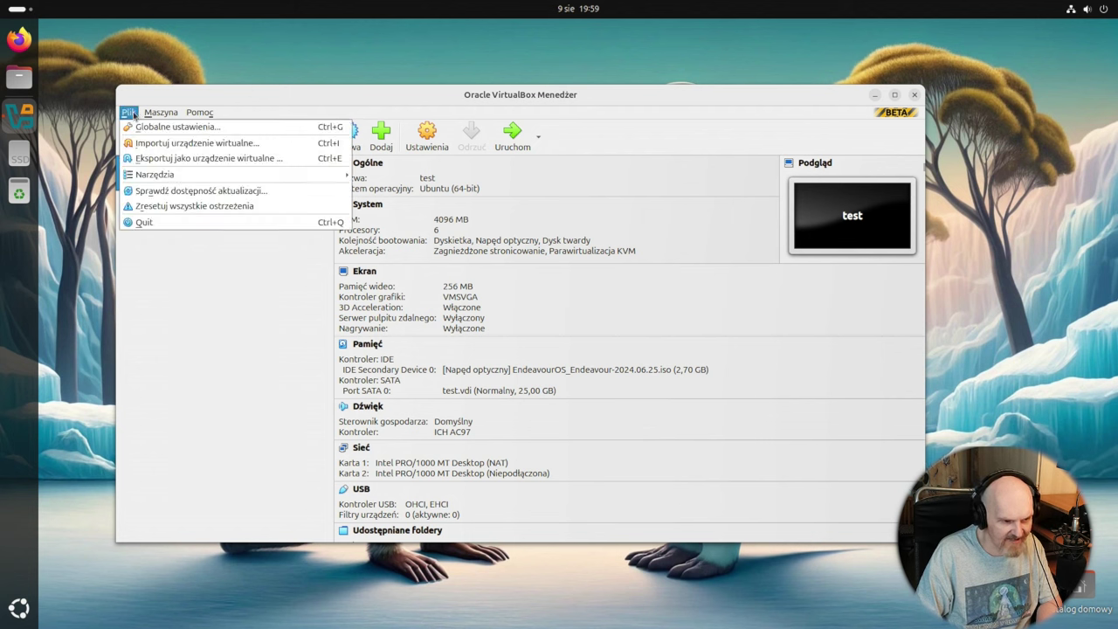
click(166, 127)
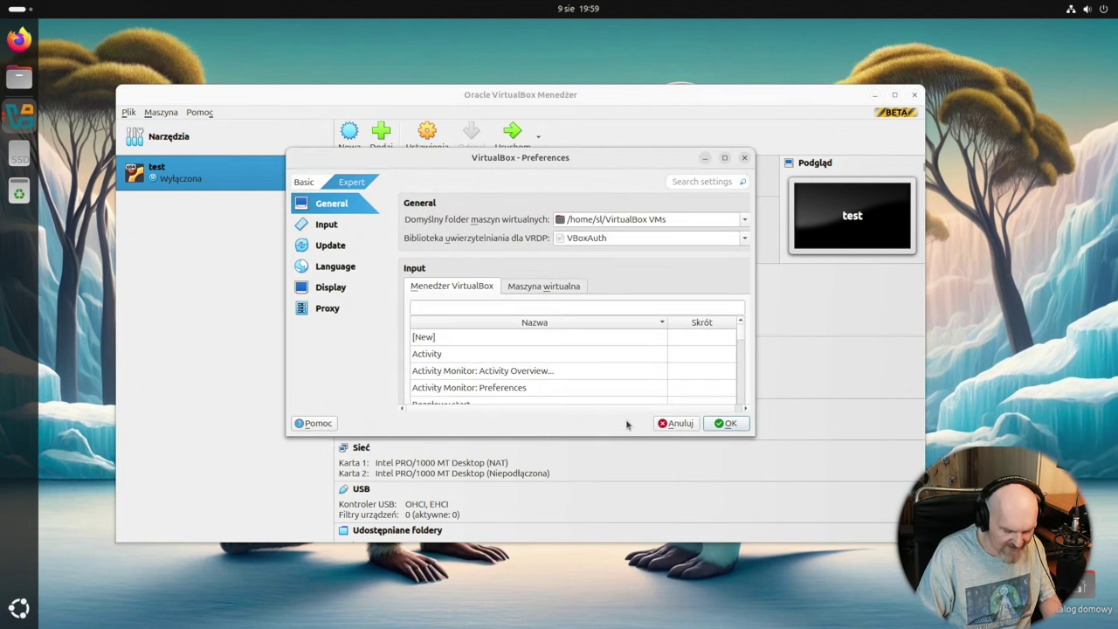
key(alt+space)
key(alt+F8)
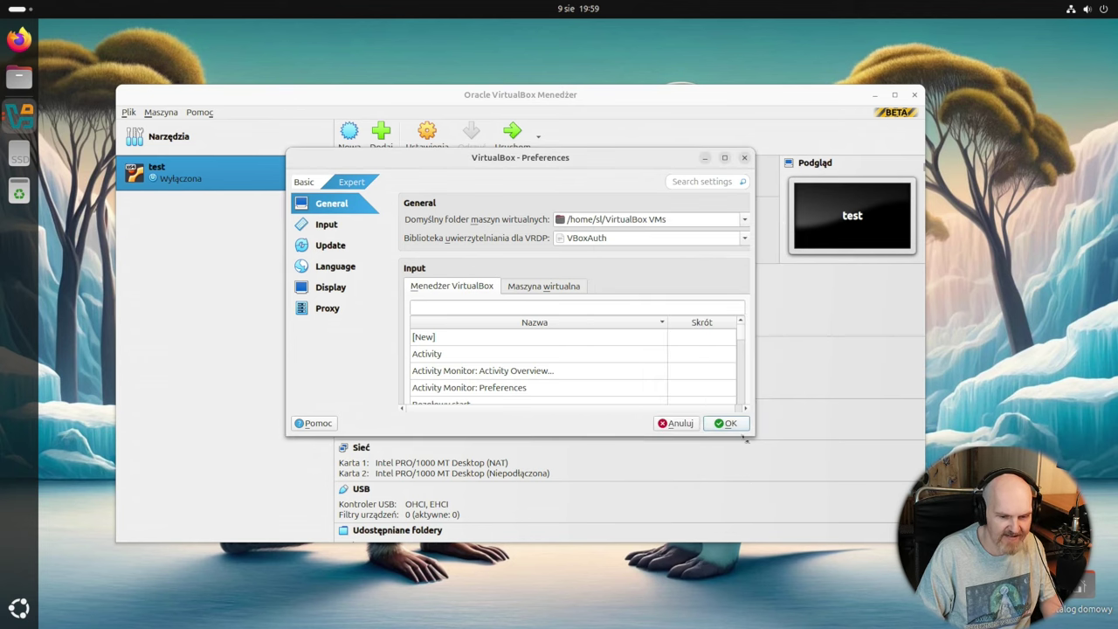
drag(752, 438, 1080, 592)
drag(697, 166, 497, 140)
scroll(376, 366, down, 10)
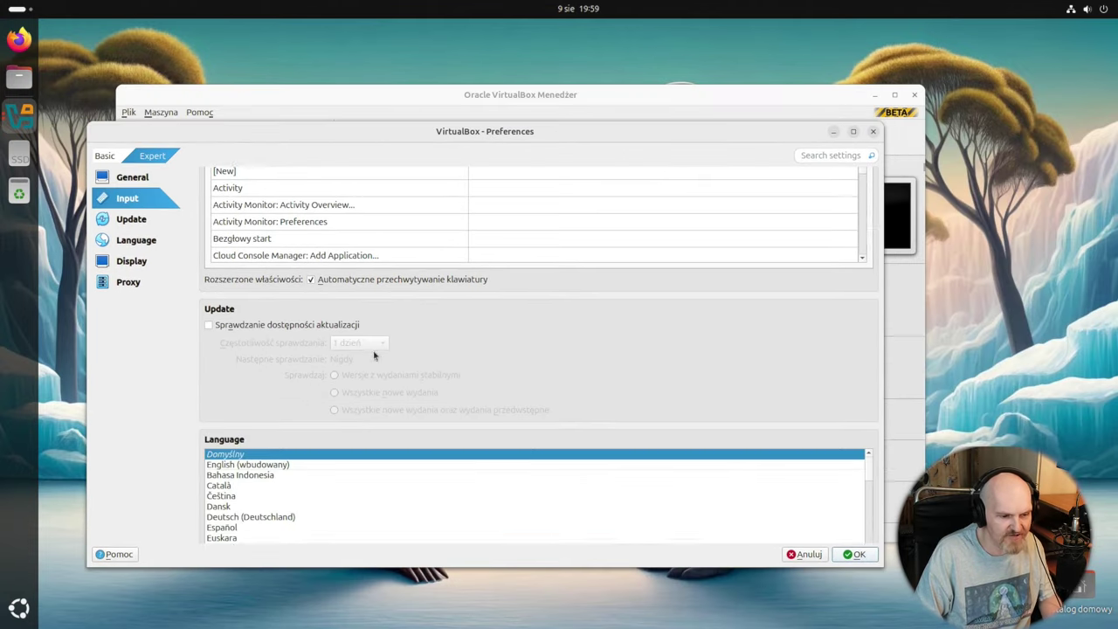
scroll(392, 397, down, 2)
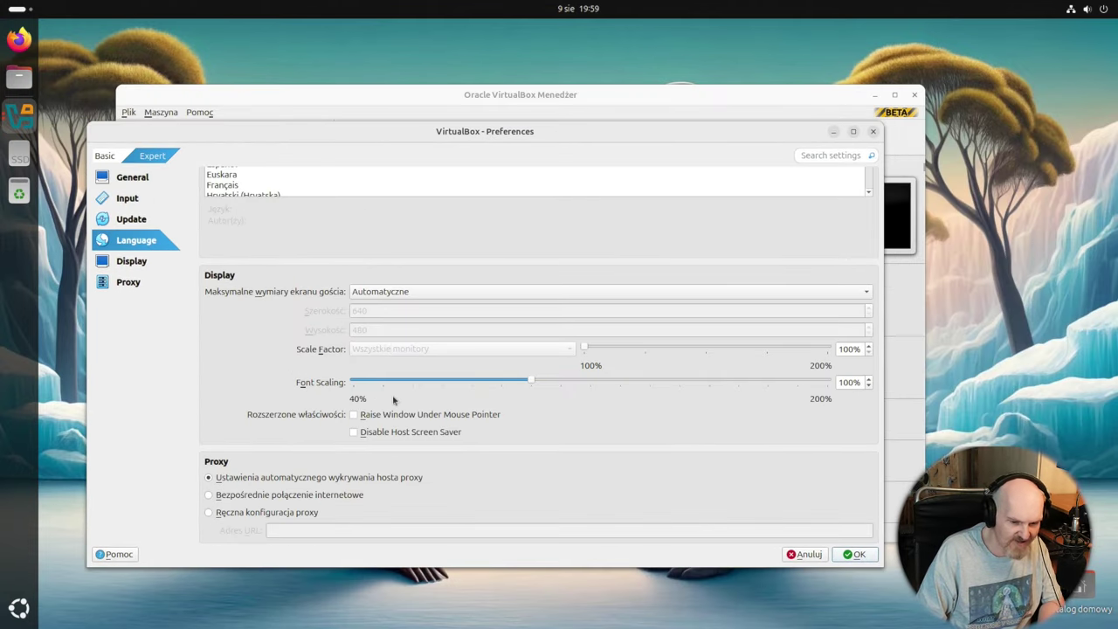
scroll(312, 392, up, 10)
scroll(306, 393, up, 2)
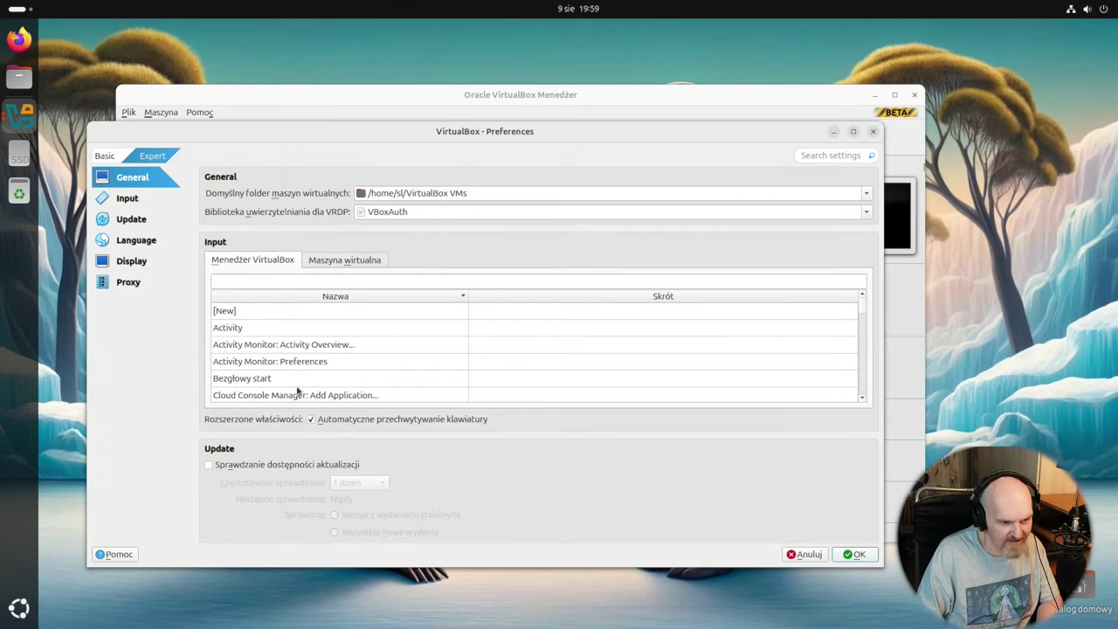
Step: Compare the Basic and Expert preferences, including the Update, Language and Display sections, and close the dialog without saving
click(104, 156)
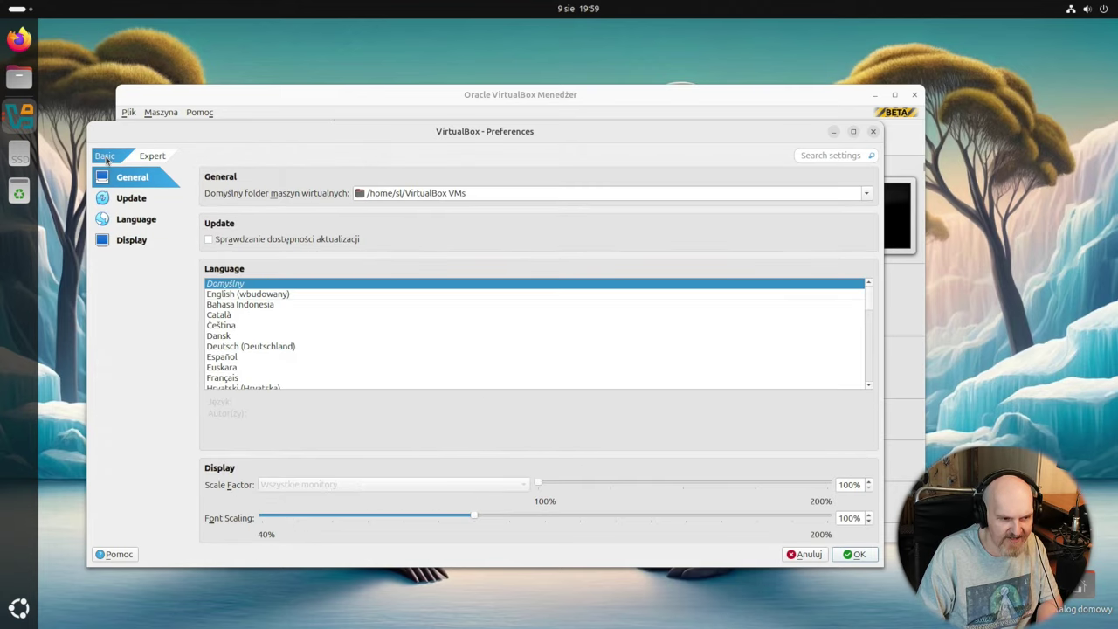
click(154, 157)
click(104, 158)
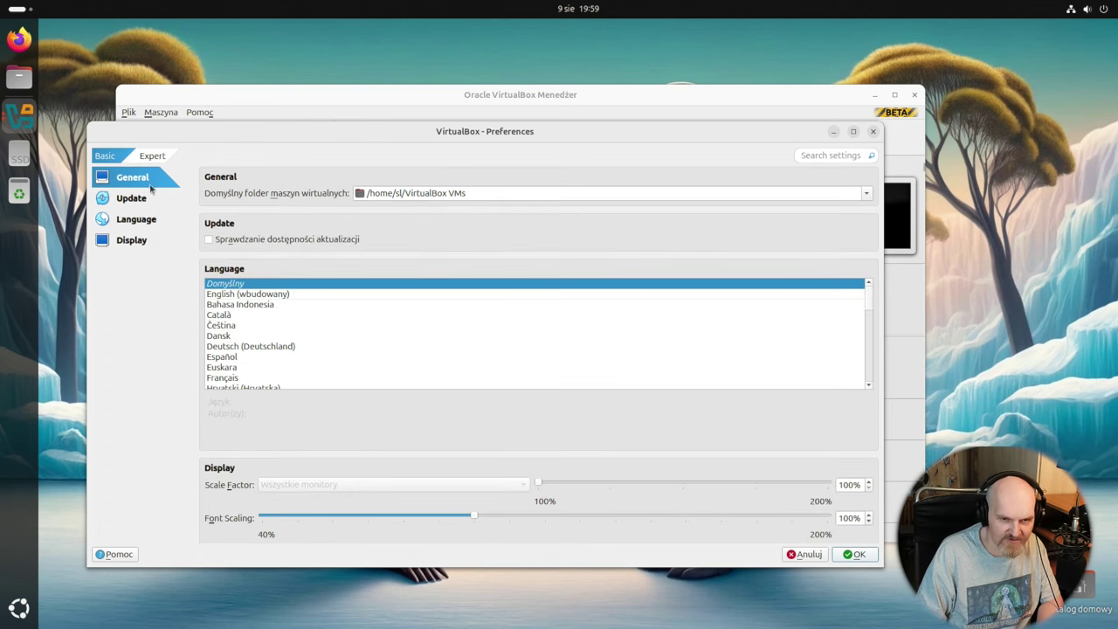
click(140, 199)
click(134, 223)
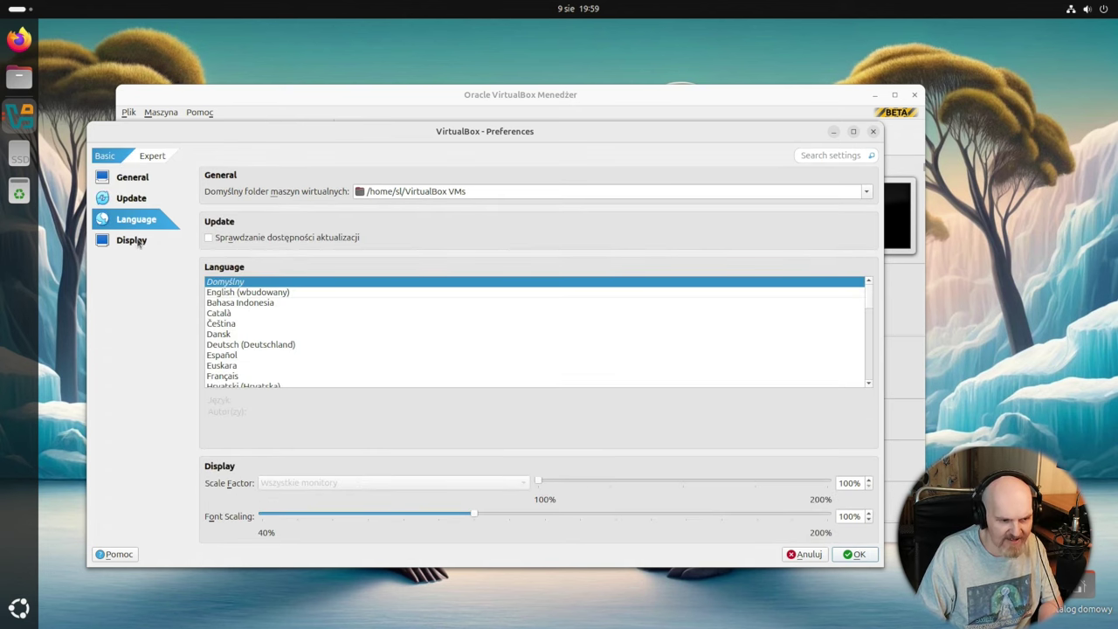
click(140, 243)
click(152, 160)
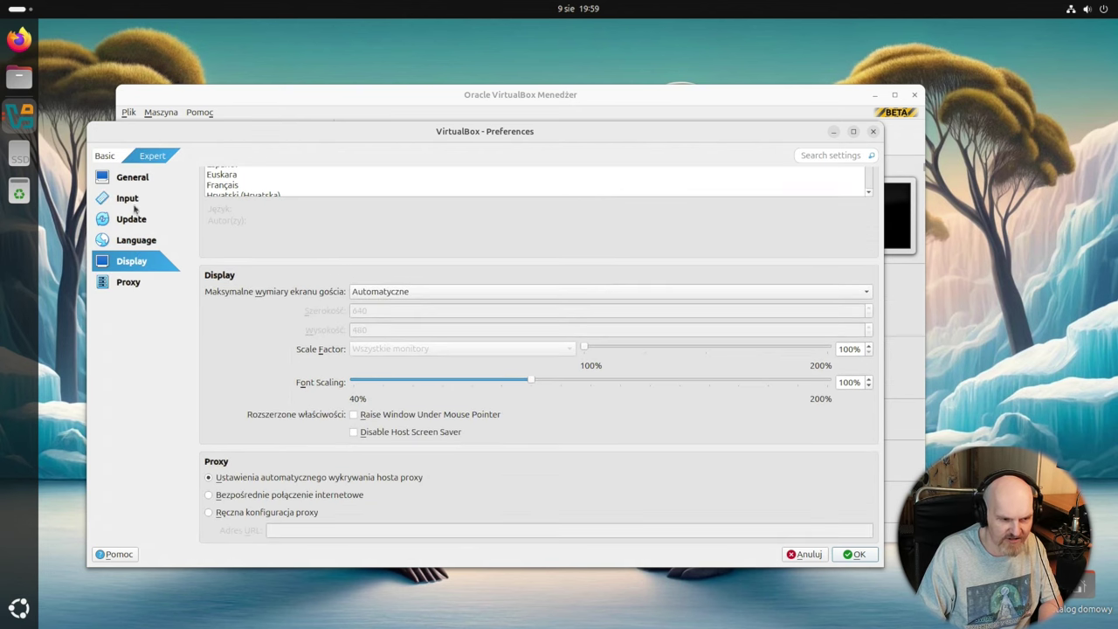
scroll(372, 404, up, 3)
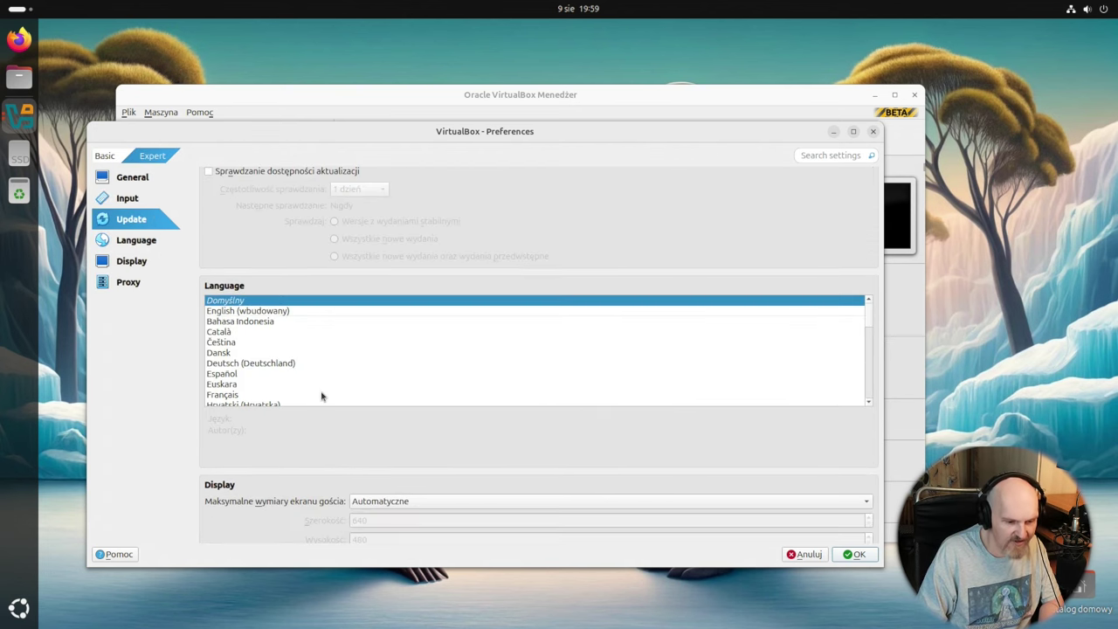
click(793, 554)
Step: Glance at the tools welcome page and the test machine's details, and start a new virtual machine named re5t4et
click(211, 138)
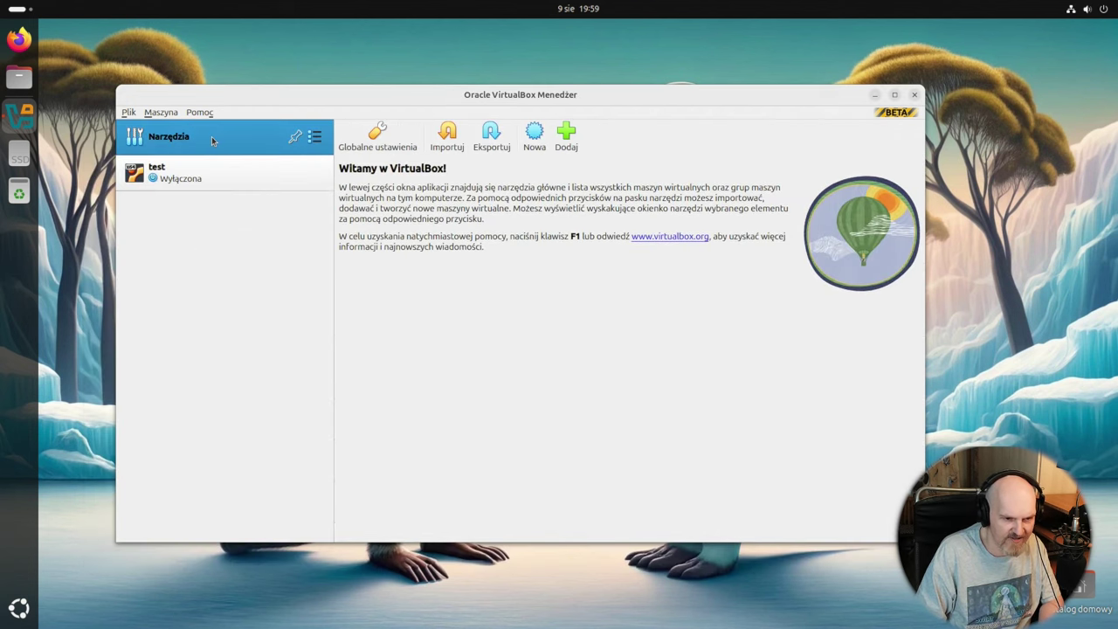
click(210, 166)
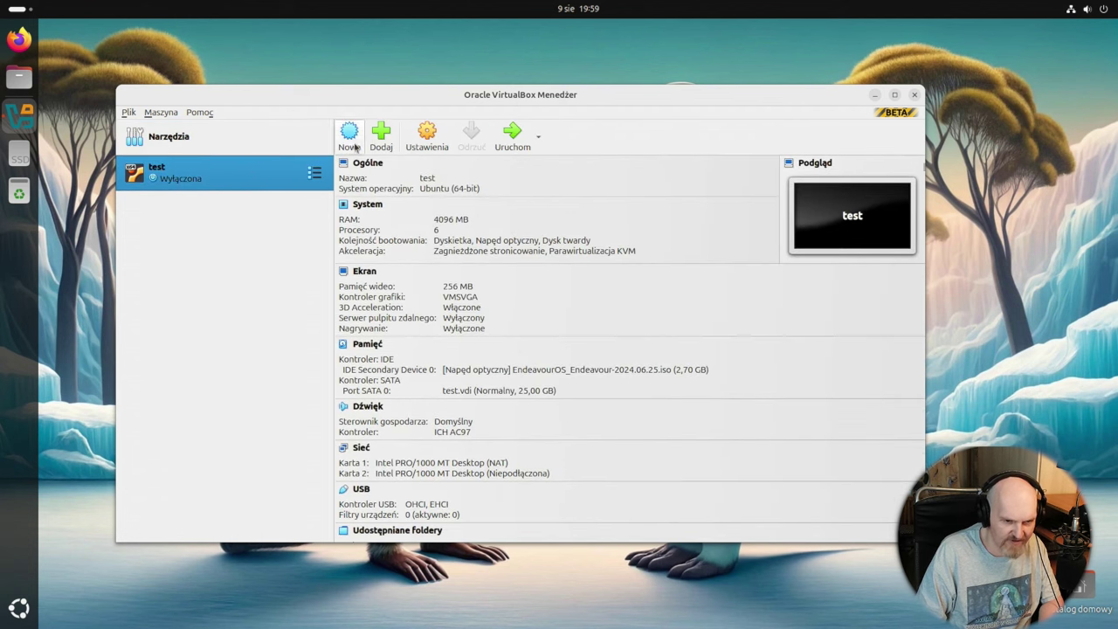
click(352, 145)
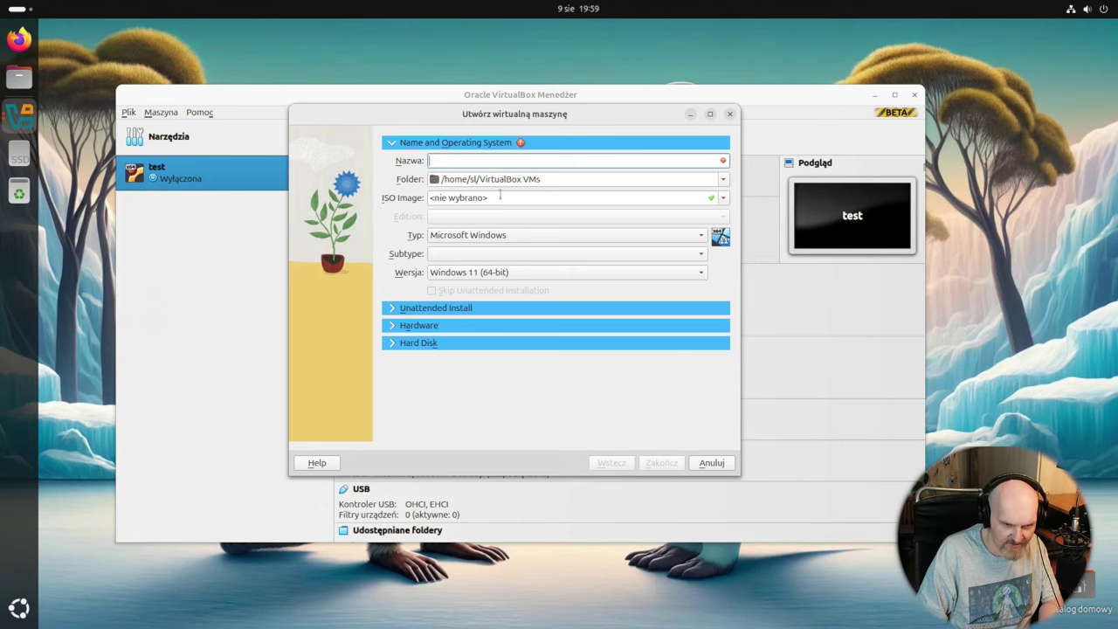
text(re5t4et)
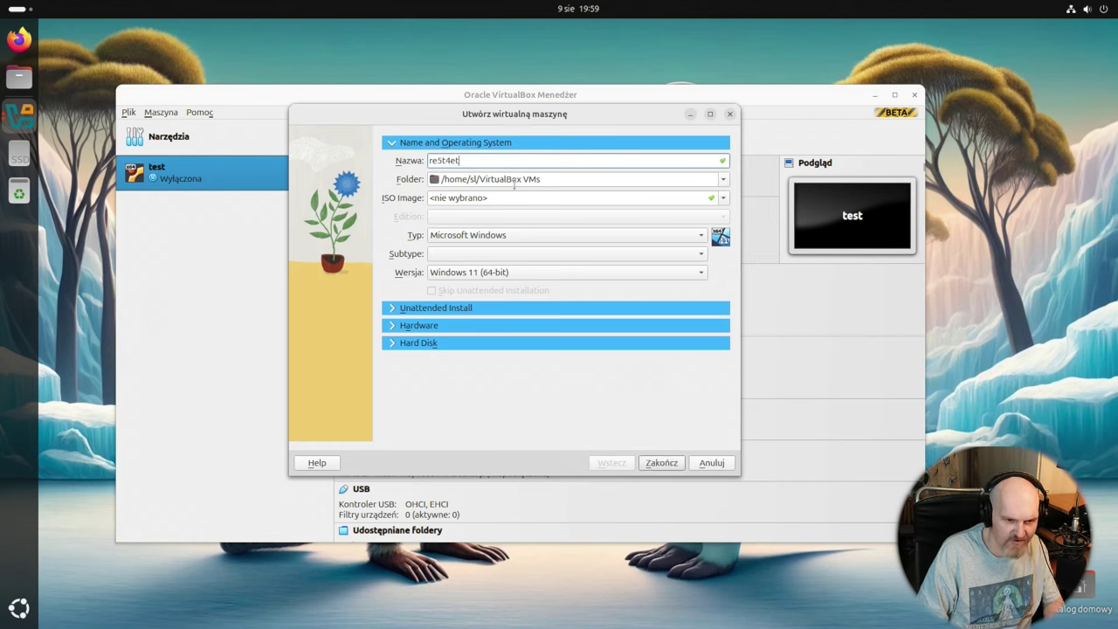
Step: Set the new machine's type to Mac OS X and check its version list, keeping Mac OS X (64-bit)
click(509, 240)
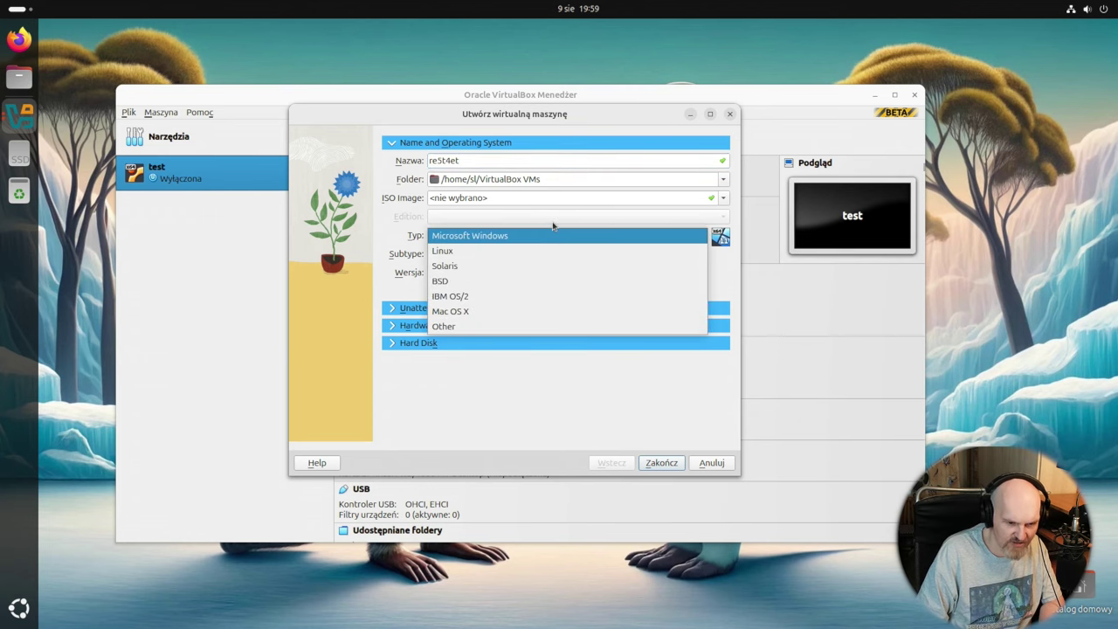
click(488, 311)
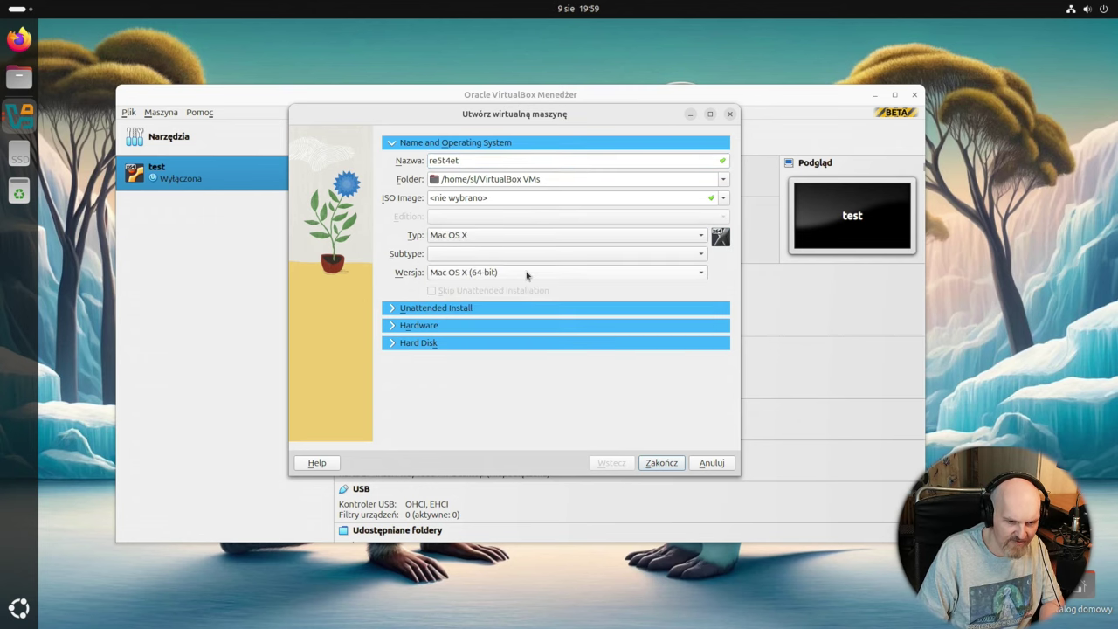
click(499, 271)
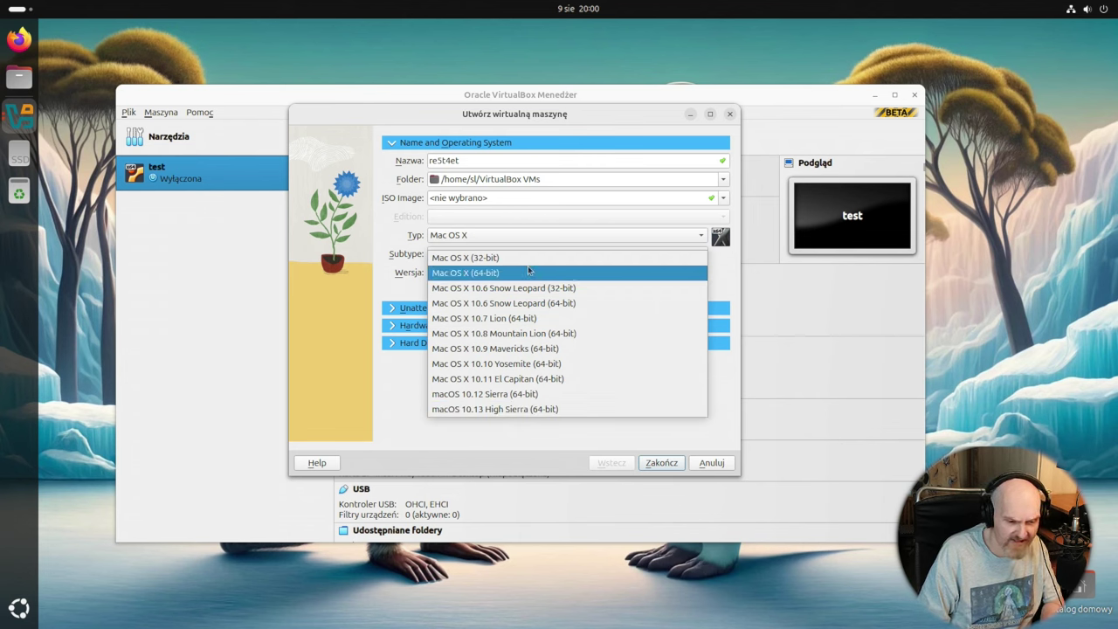
click(434, 274)
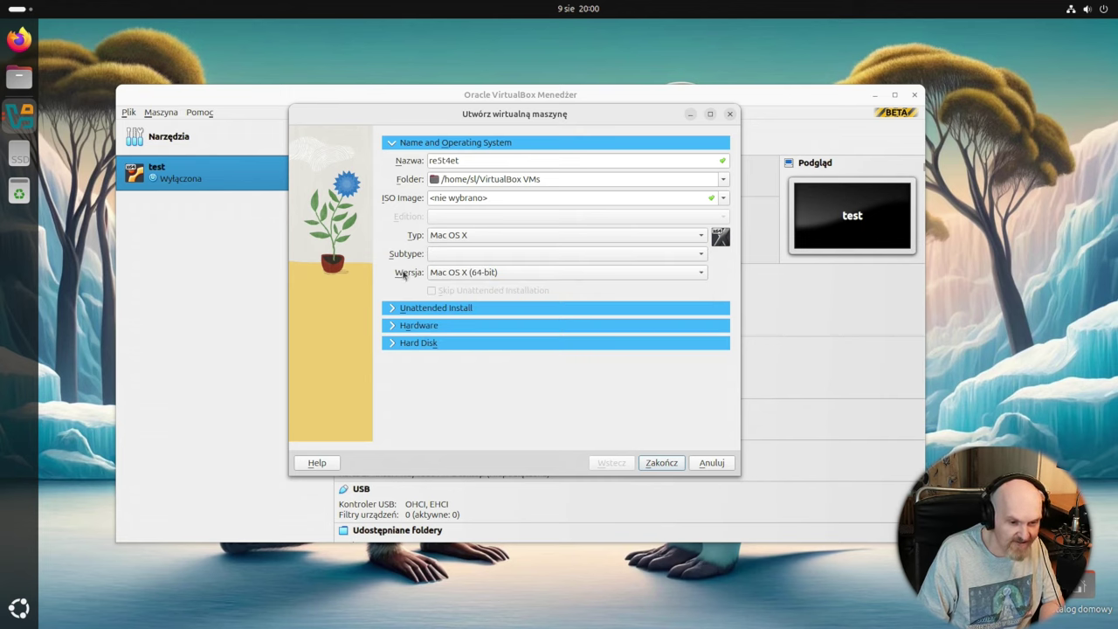
Step: Set the new machine's type to Other and look through the versions offered for it
click(469, 236)
click(469, 250)
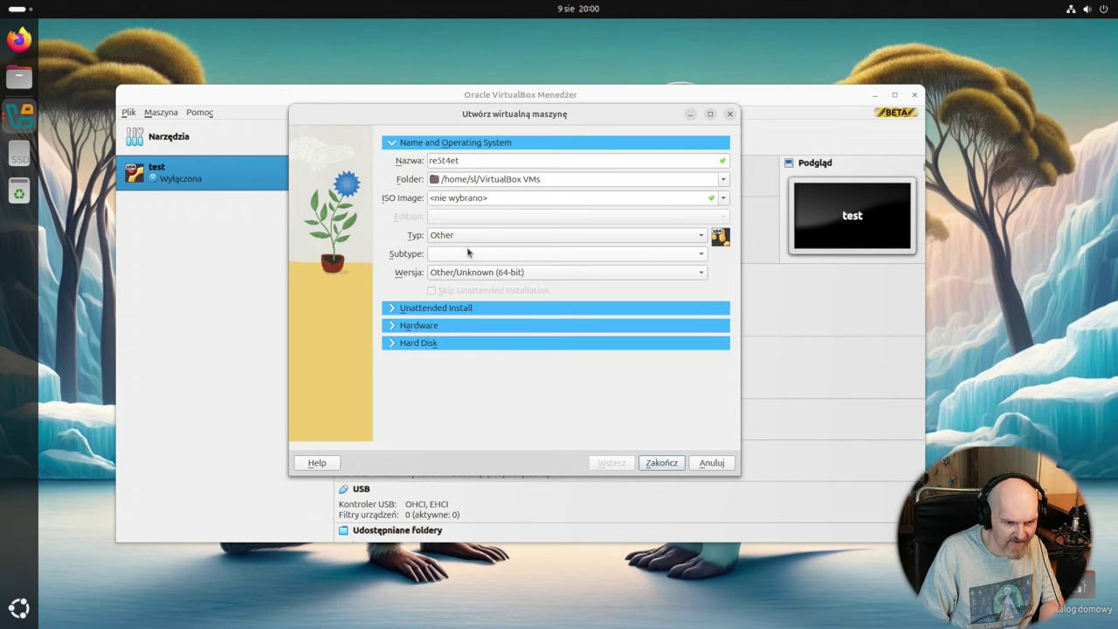
click(474, 271)
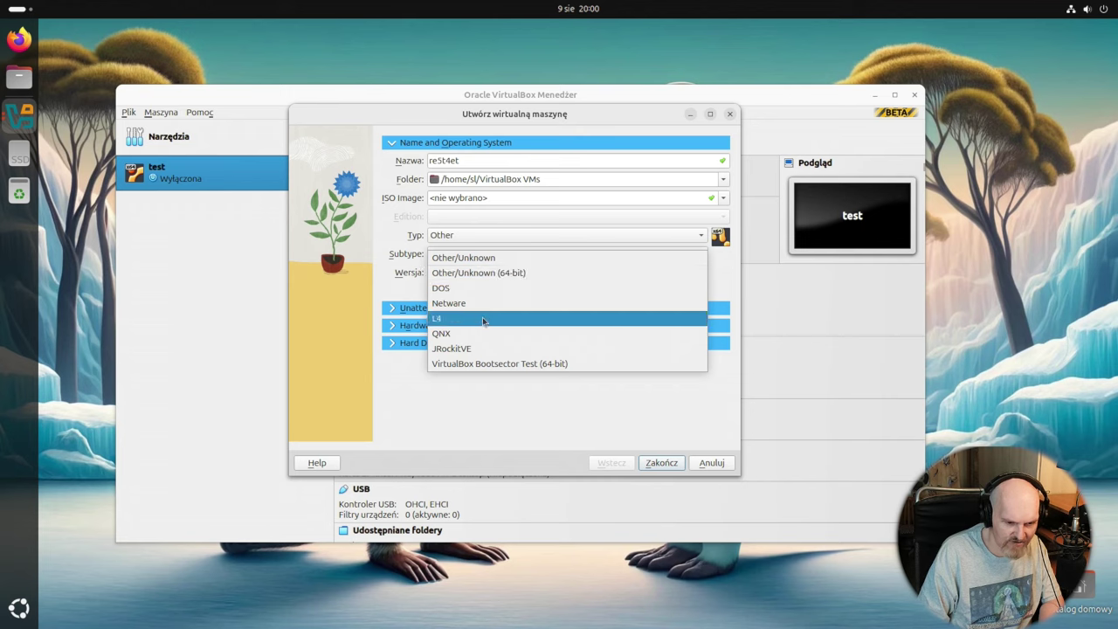
click(393, 309)
Step: Look over the Unattended Install options and set the new machine's RAM to 6848 MB in the Hardware section
click(393, 308)
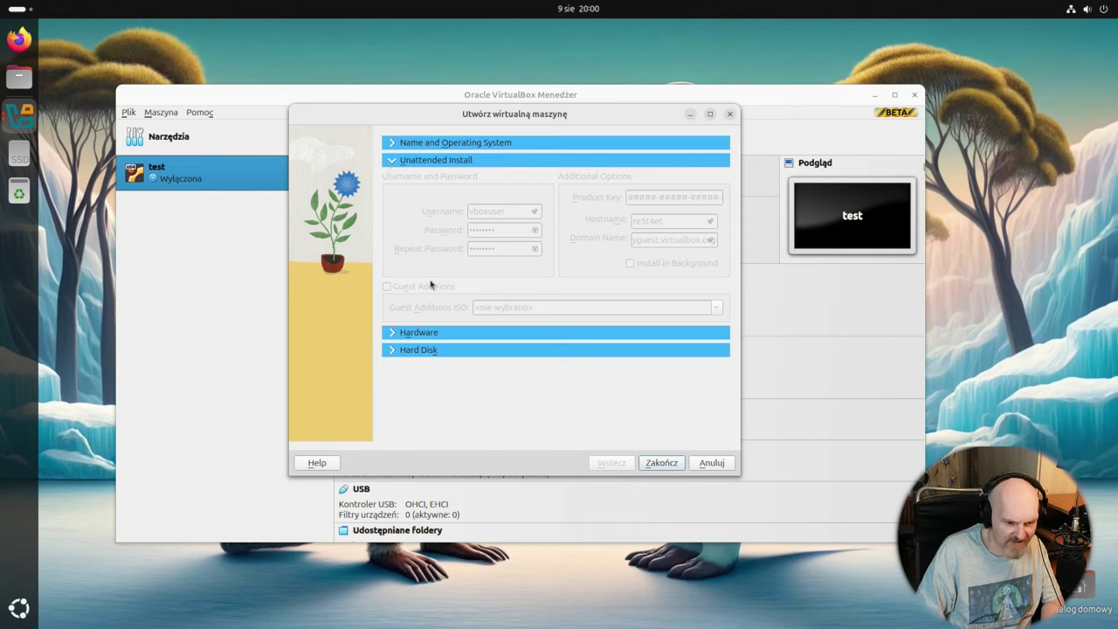
click(393, 336)
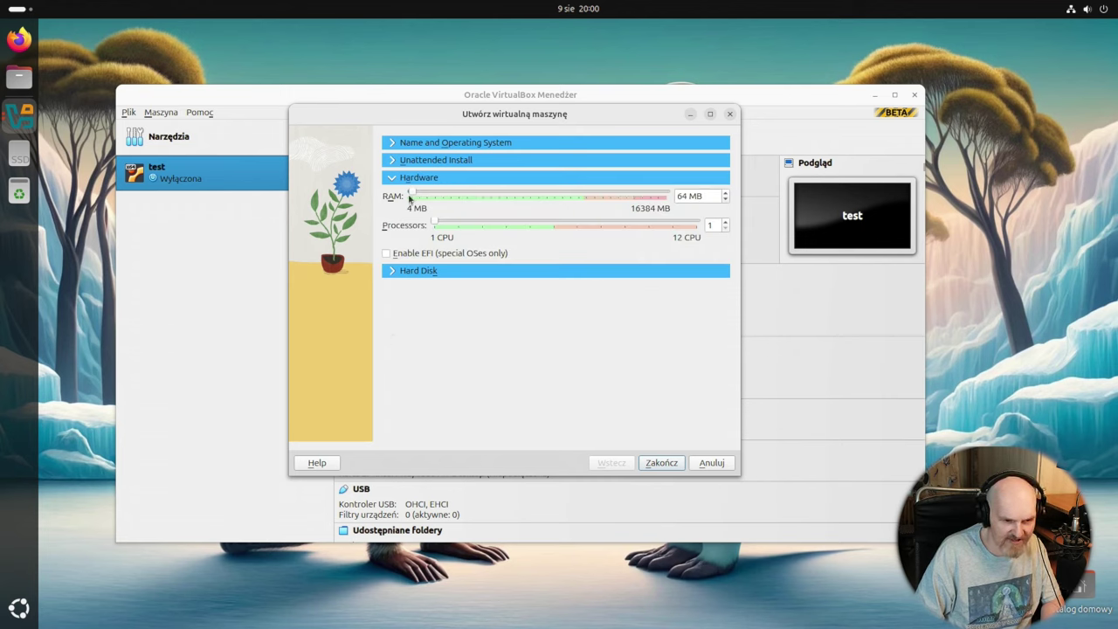
drag(411, 195, 516, 276)
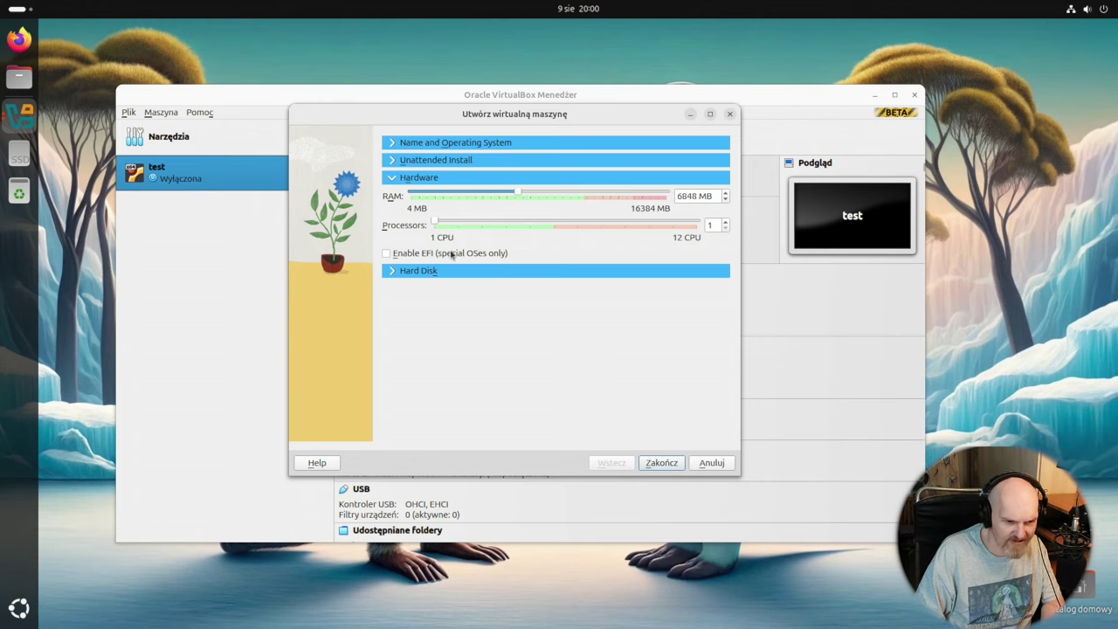
Step: Assign 6 processors to the new machine, check its hard disk options and finish creating it
drag(436, 226, 552, 226)
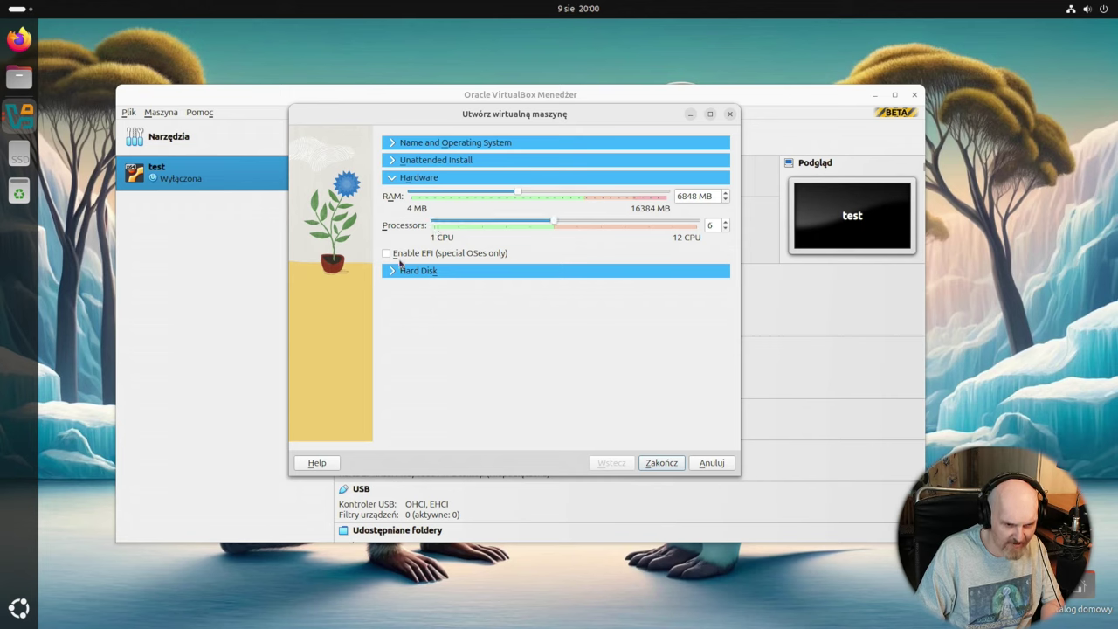
click(396, 272)
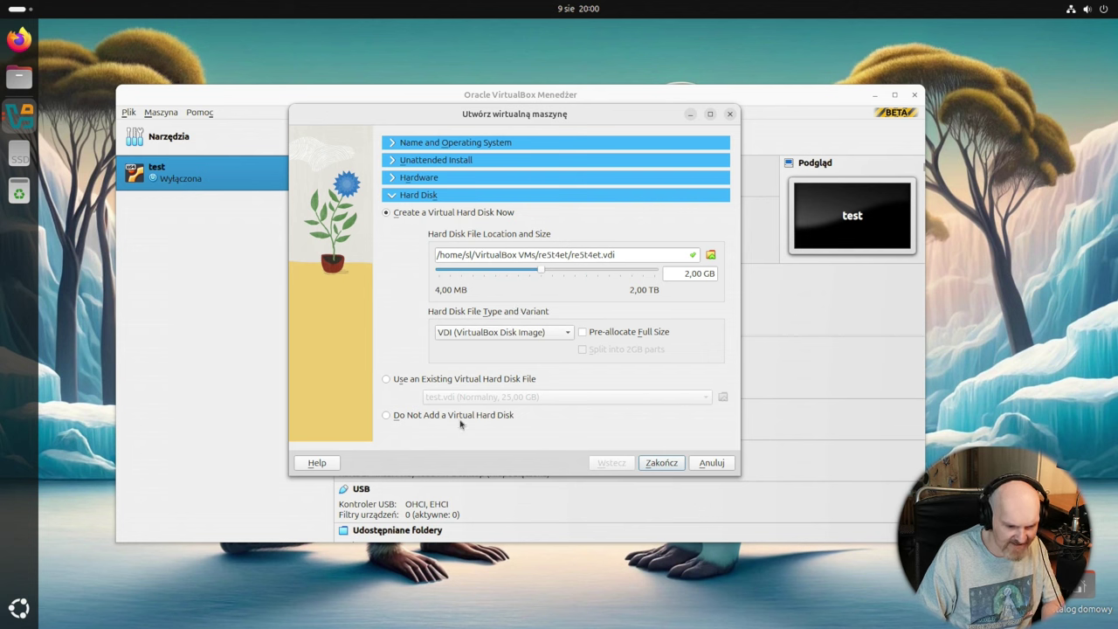
click(655, 464)
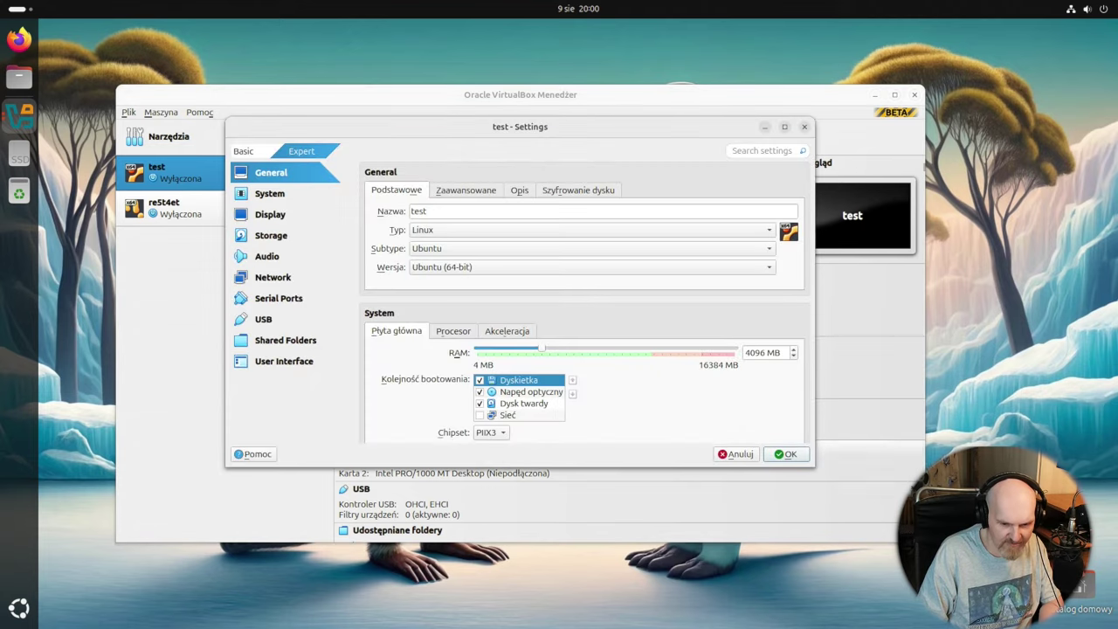
Step: Maximize the test machine's settings and skim every category from General to User Interface, returning to General
double_click(520, 131)
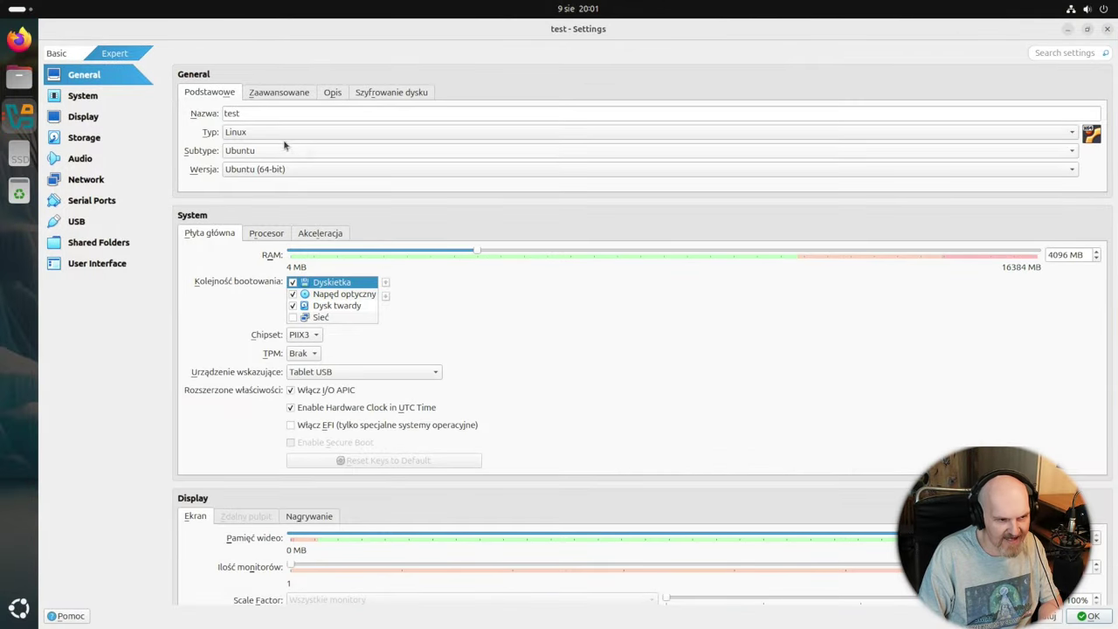
click(100, 98)
click(97, 117)
click(90, 141)
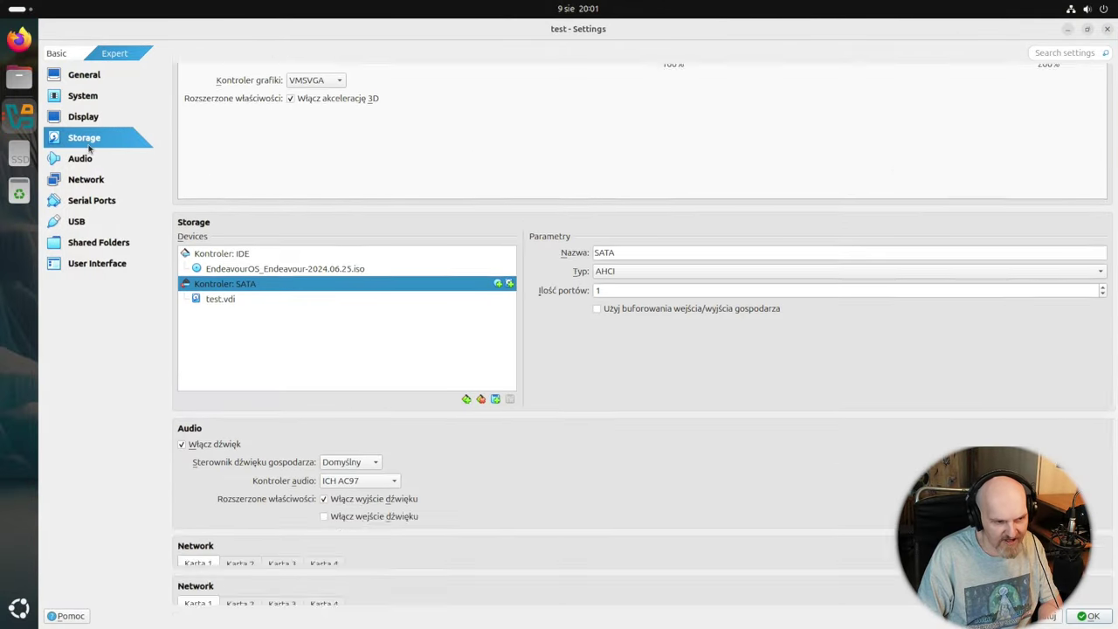
click(91, 160)
click(94, 181)
click(88, 202)
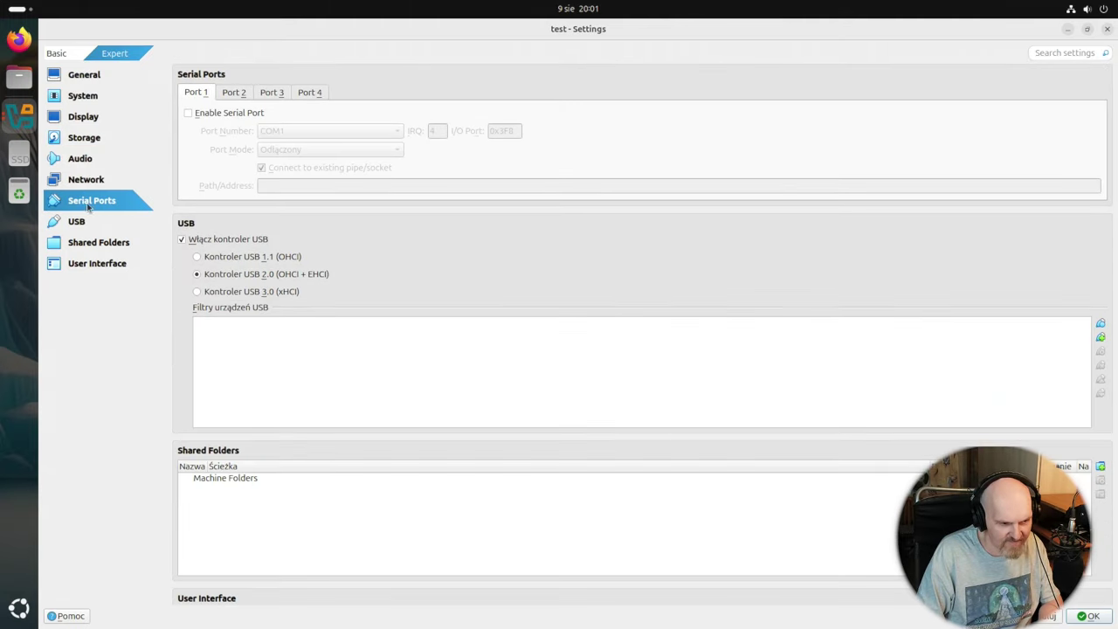
click(91, 223)
click(92, 246)
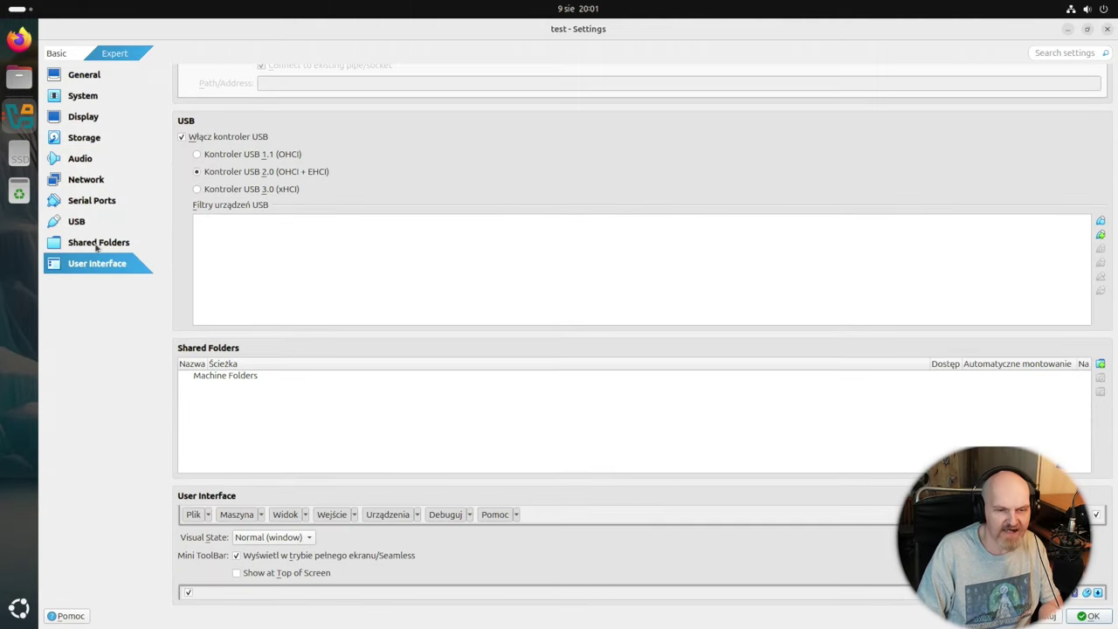
click(87, 81)
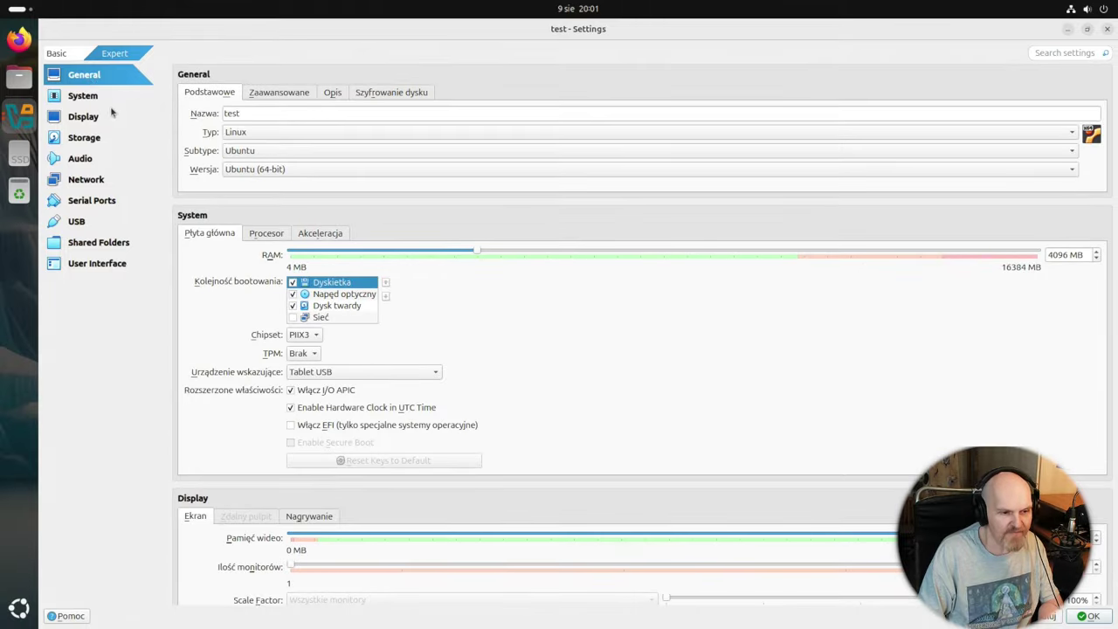
Step: Examine the test machine's advanced general and processor options, and read through its display, storage, audio, network and remaining settings
click(256, 94)
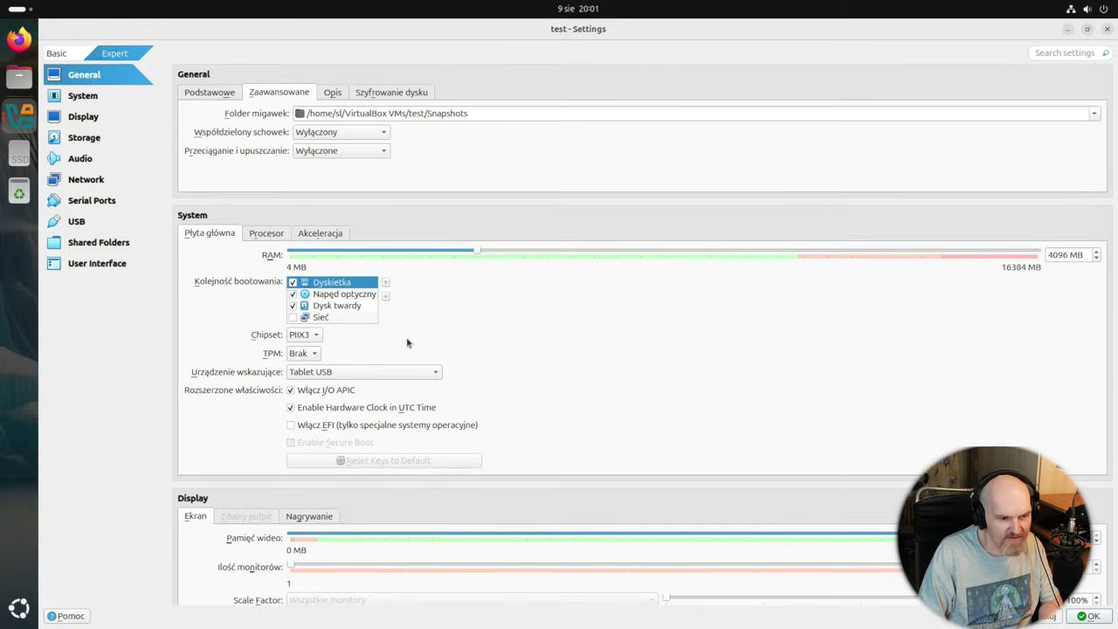
click(266, 234)
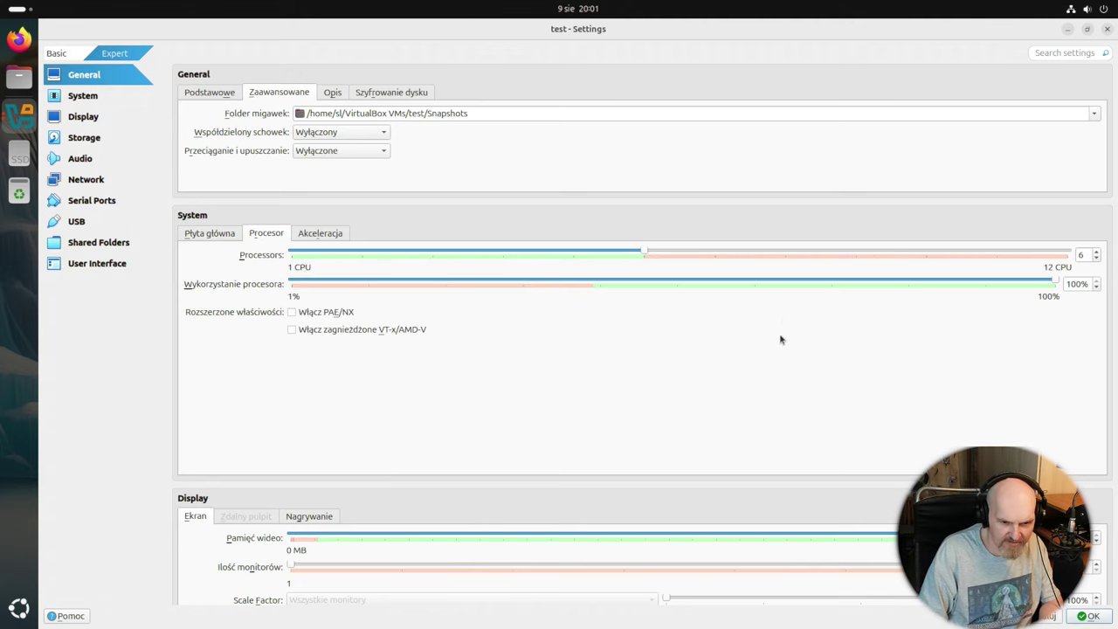
scroll(492, 396, down, 4)
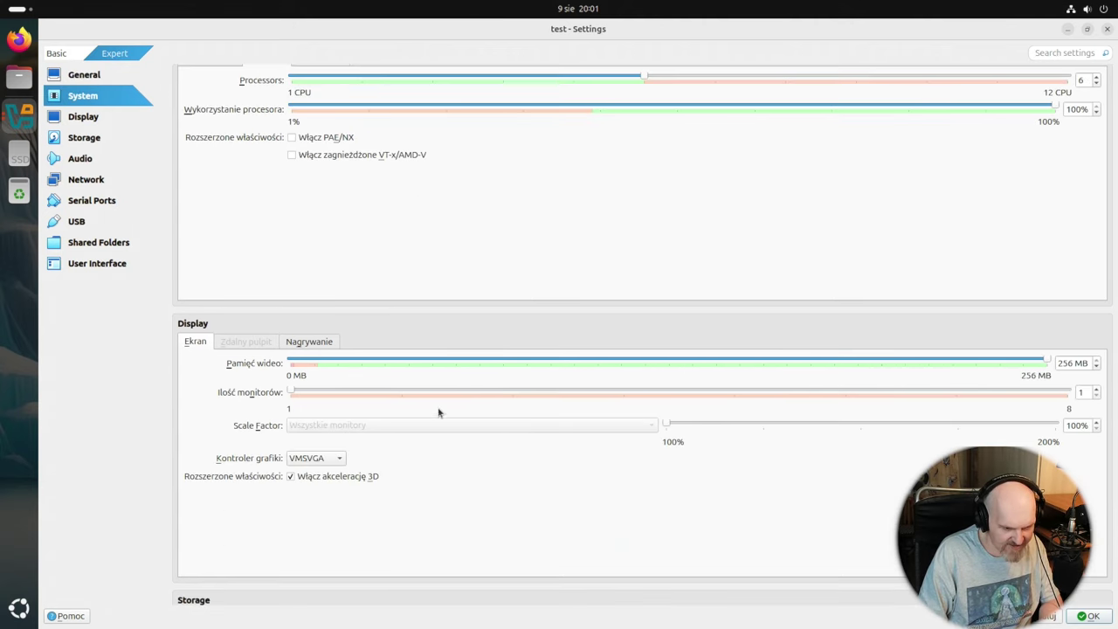
scroll(439, 411, down, 2)
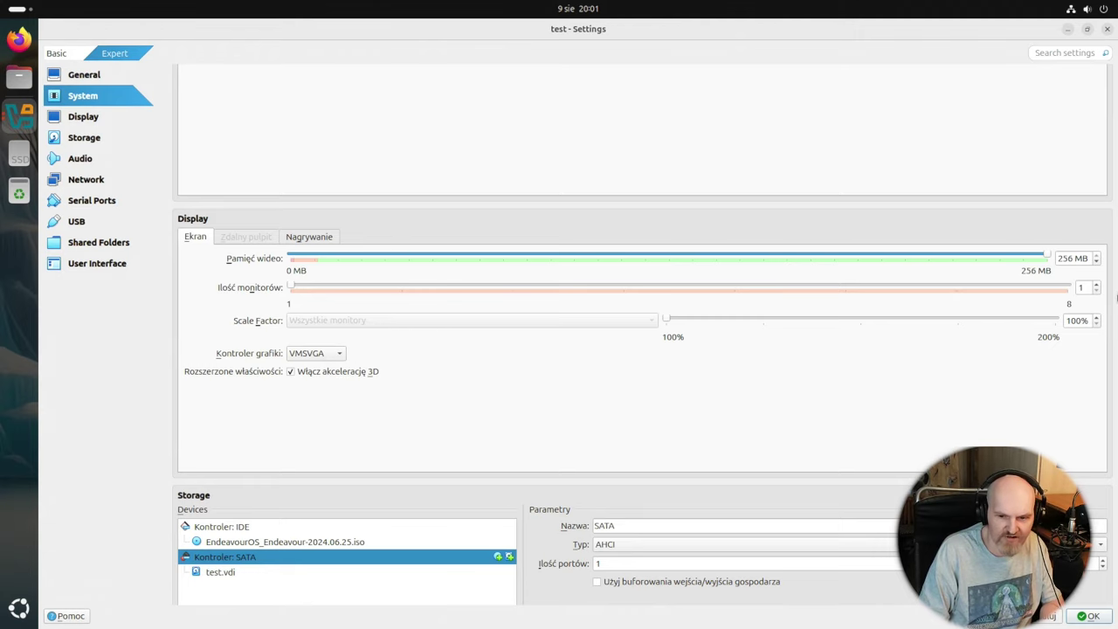
drag(1043, 256, 1061, 323)
scroll(517, 392, down, 6)
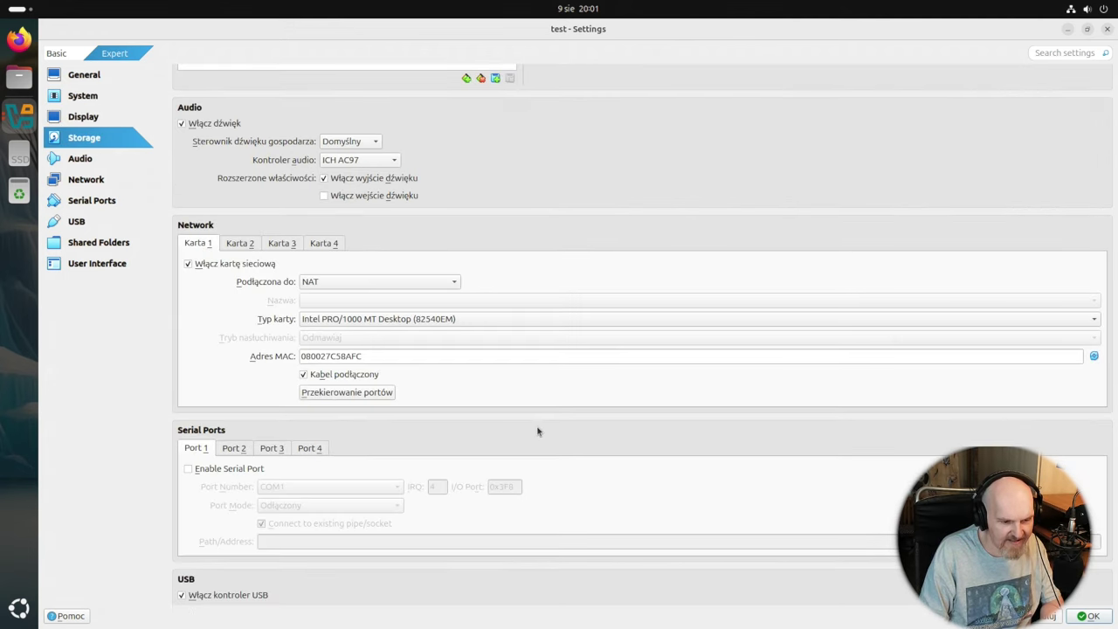
scroll(533, 434, down, 7)
scroll(509, 416, up, 7)
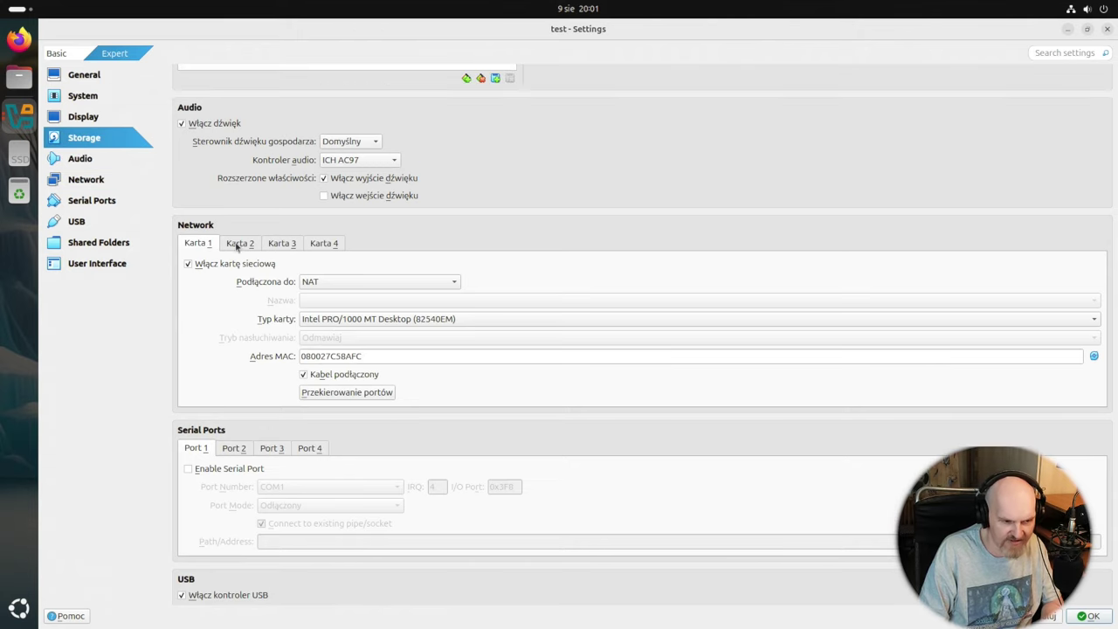
Step: Try attaching the test machine's network adapter 2 to Cloud Network [EXPERIMENTAL] and to Sieć NAT
click(97, 187)
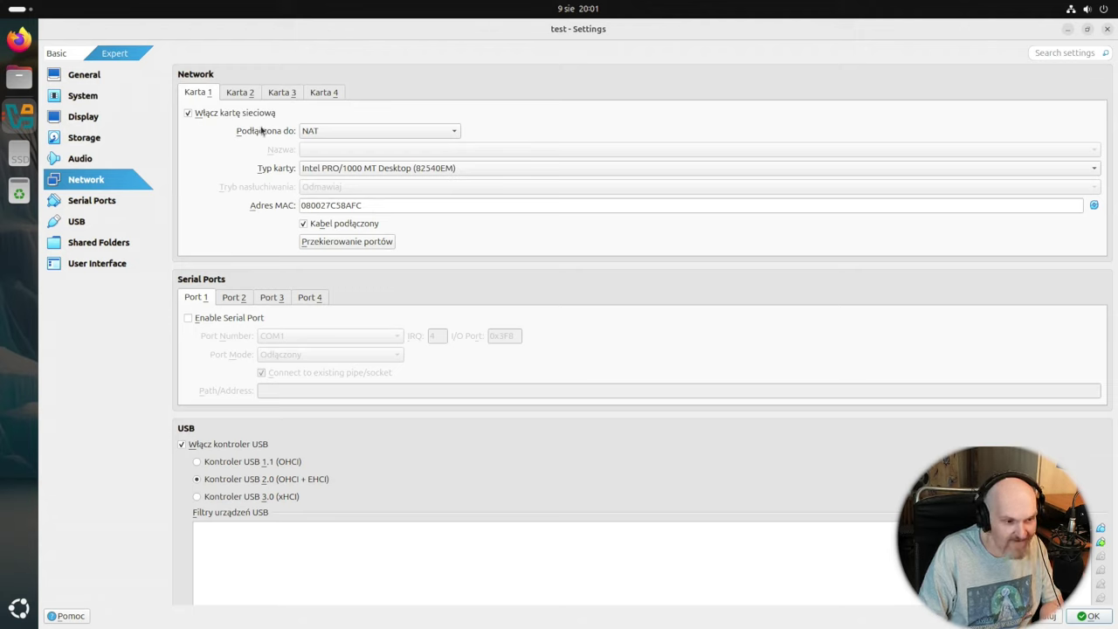
click(253, 94)
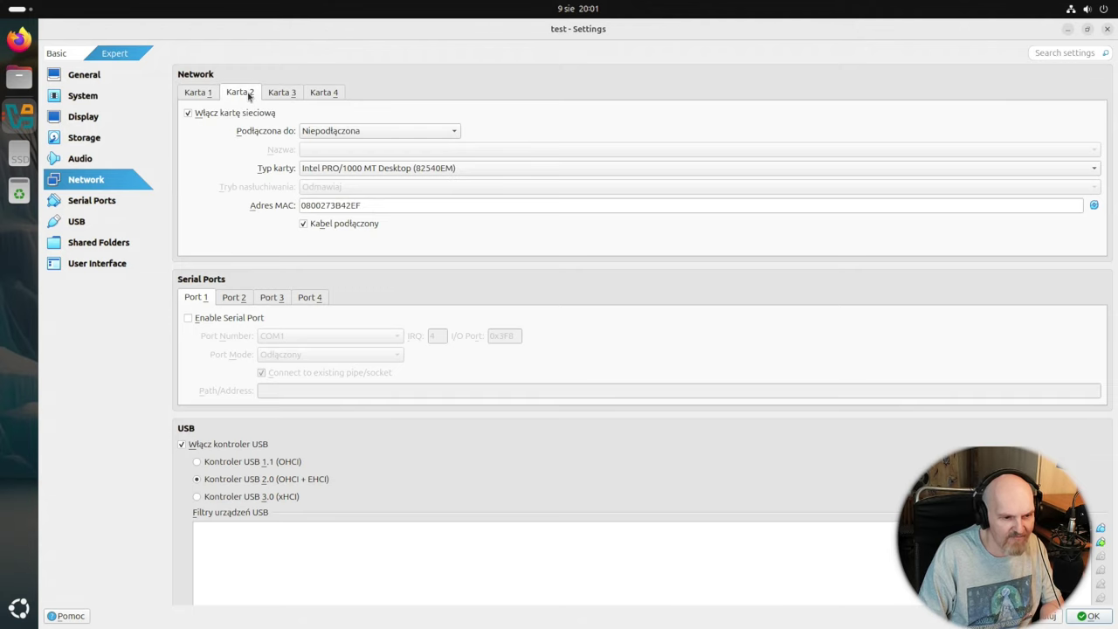
click(394, 135)
click(414, 123)
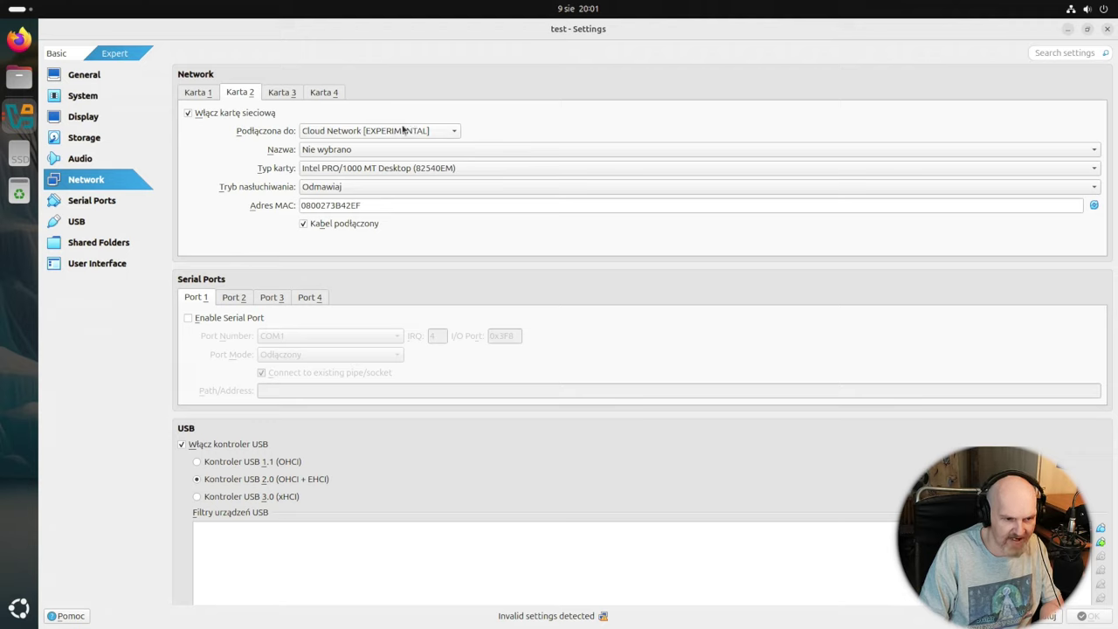
click(369, 150)
click(373, 132)
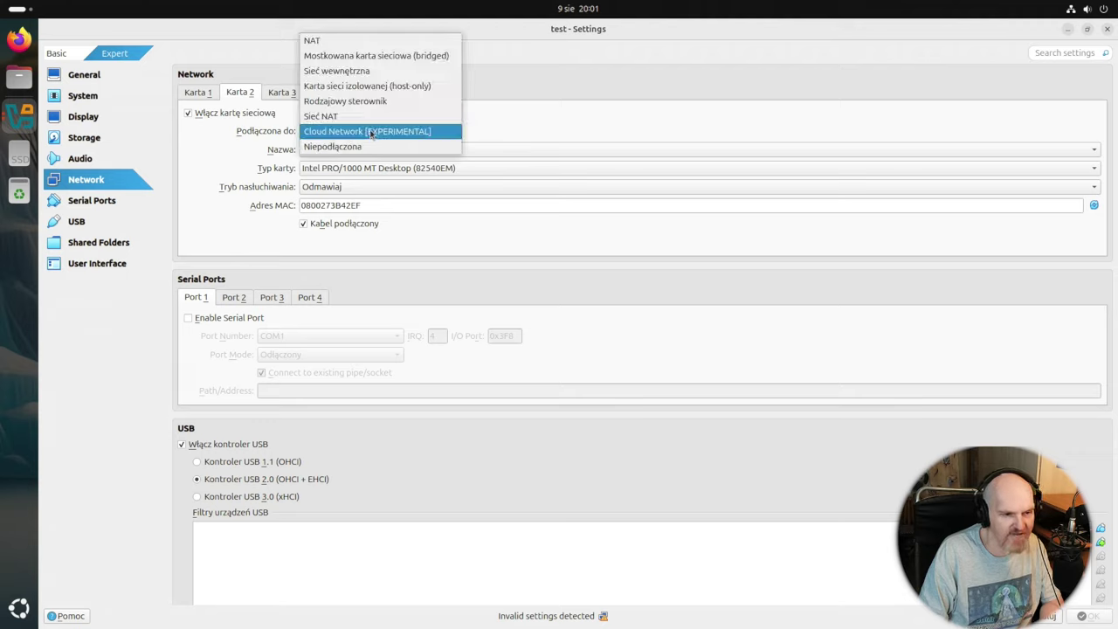
click(410, 117)
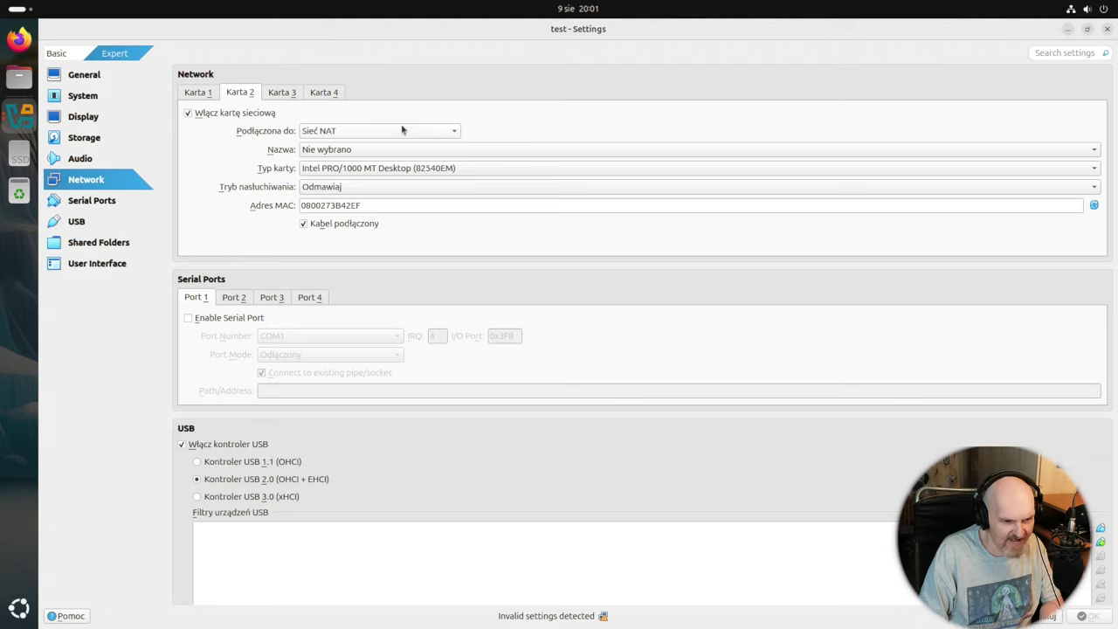
Step: Check adapter 2's network names, try the promiscuous mode Pozwalaj wszystkim, skim the USB and shared folder settings, and discard the changes
click(374, 150)
click(374, 150)
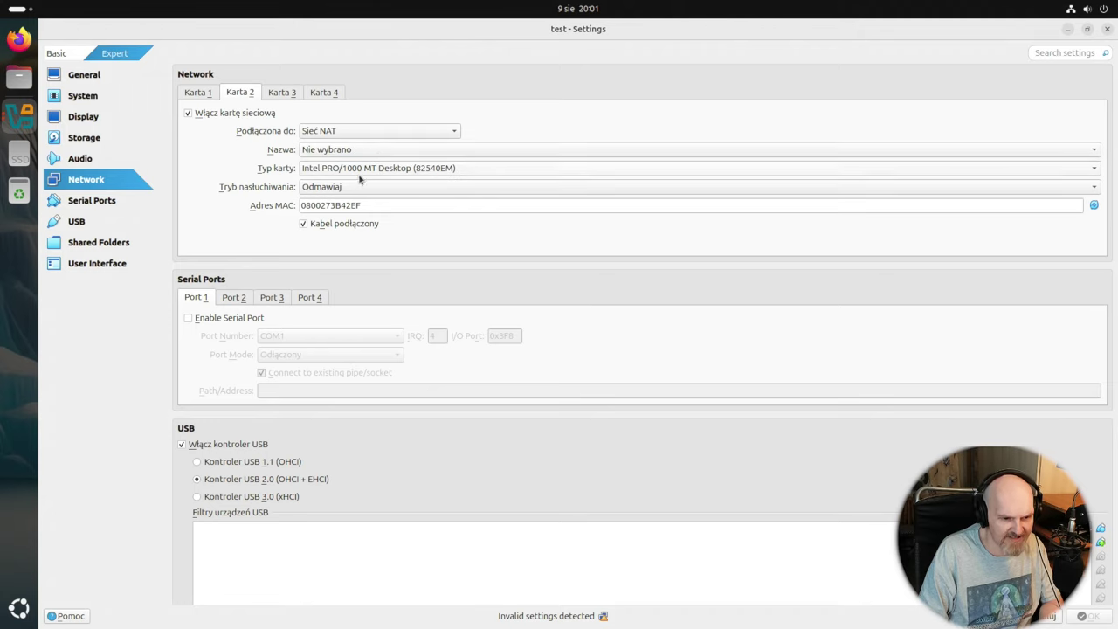
click(355, 187)
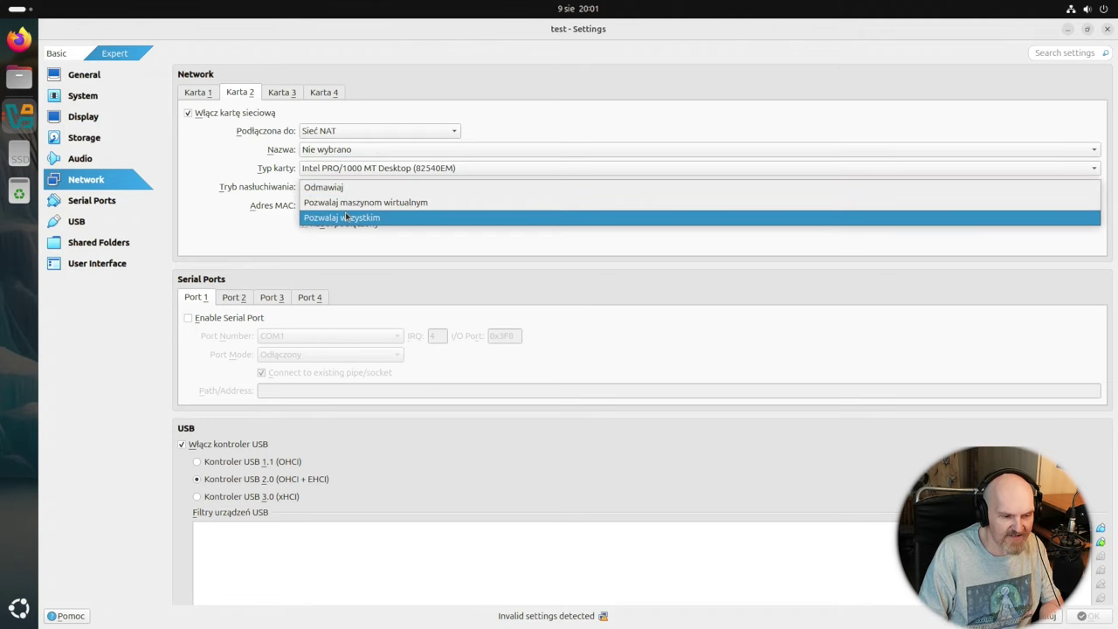
click(346, 218)
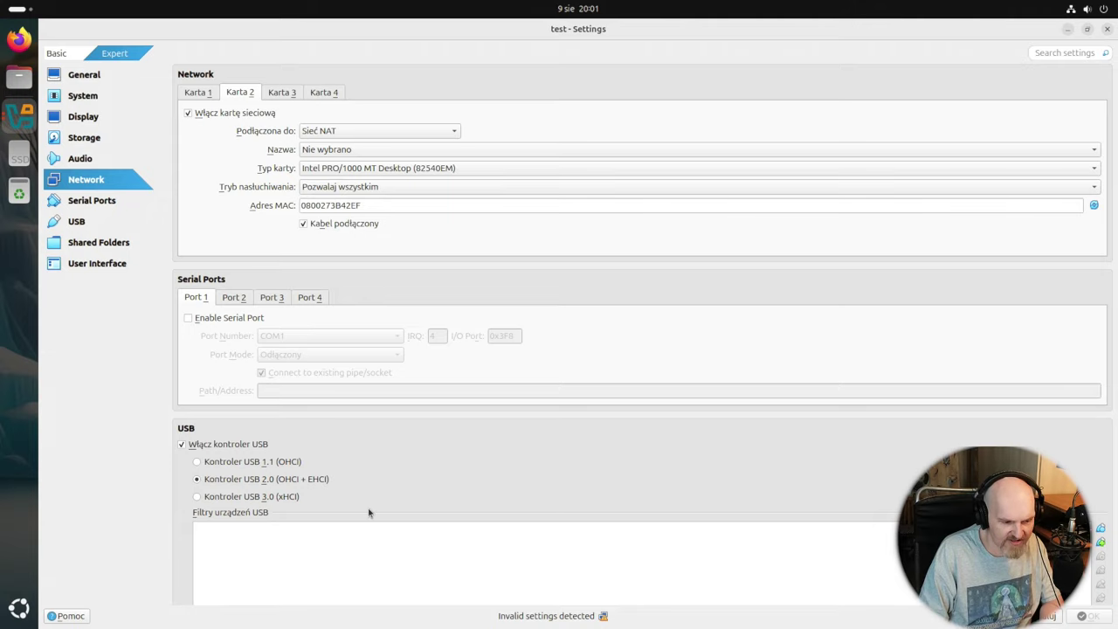
scroll(328, 515, down, 3)
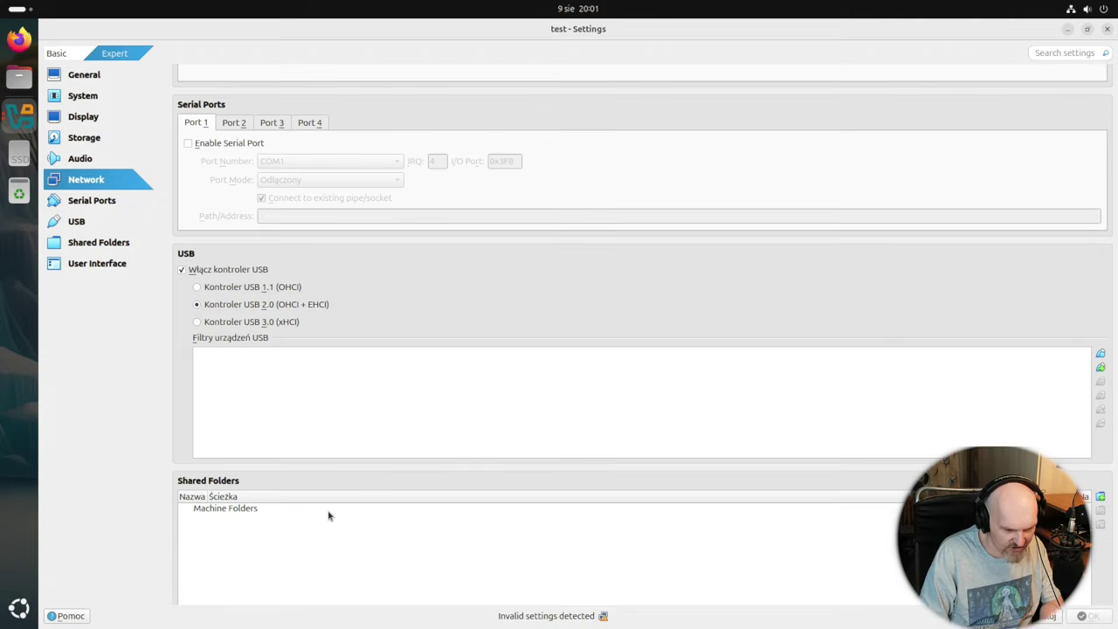
scroll(329, 515, down, 2)
key(Escape)
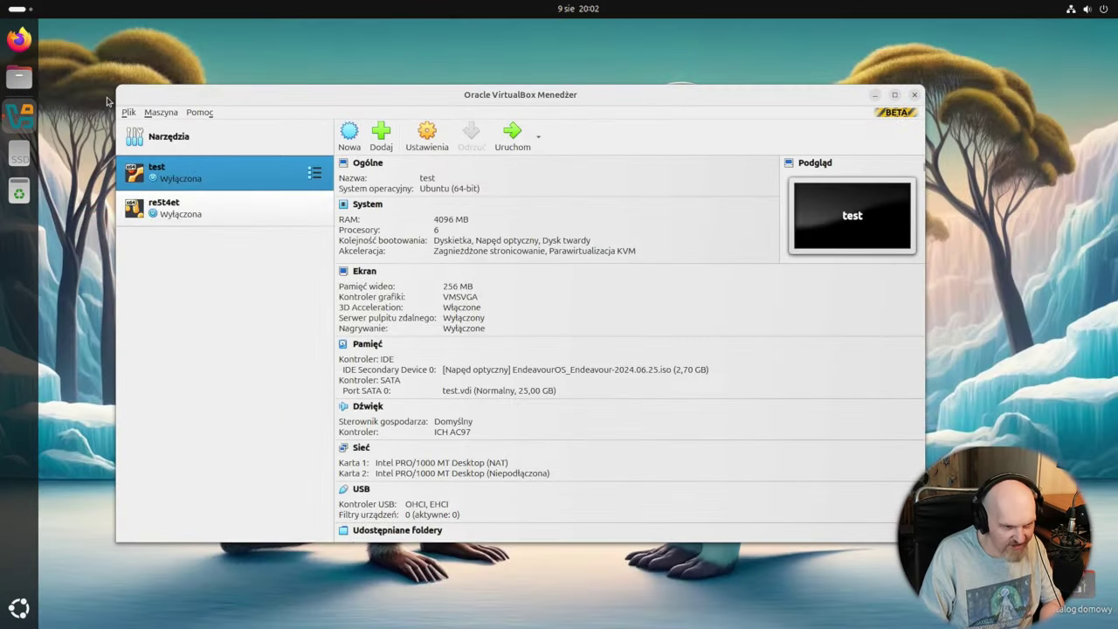
click(163, 113)
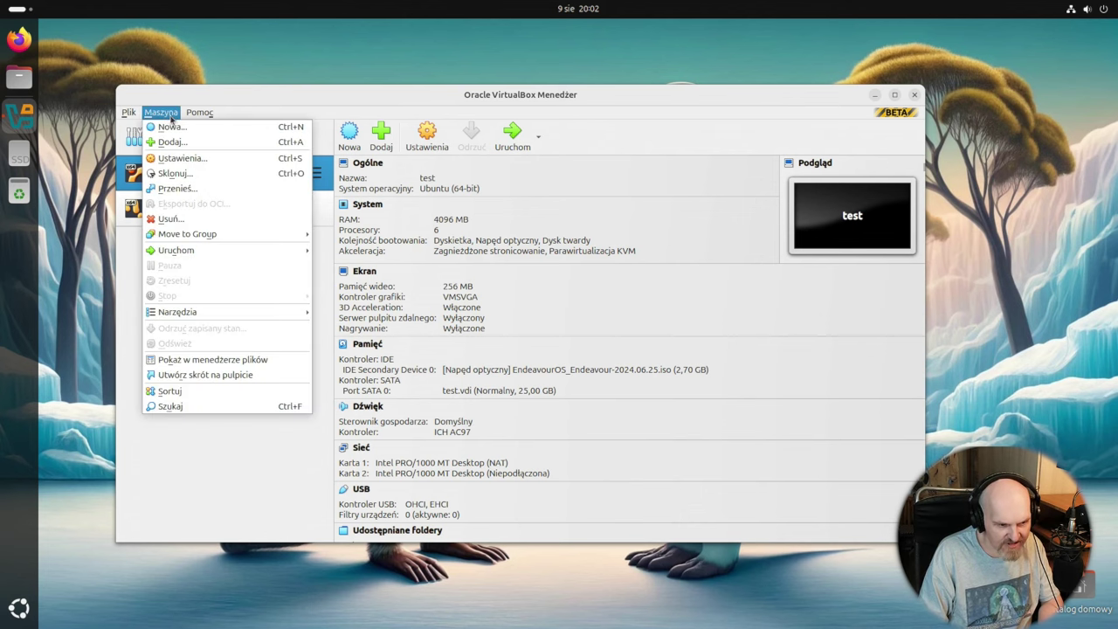
mouse_move(188, 117)
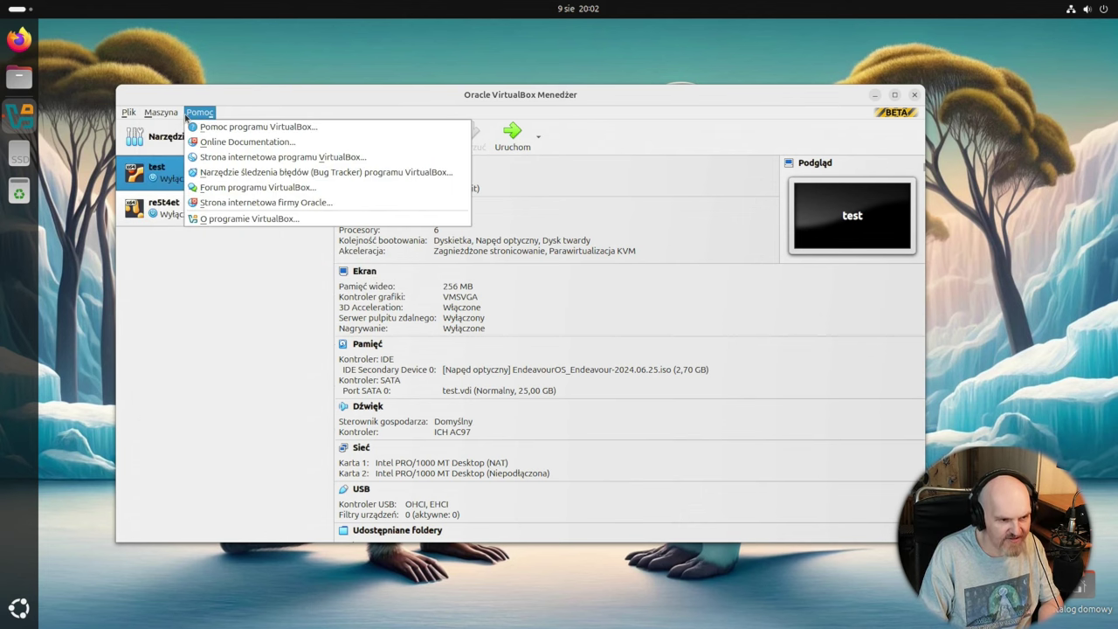
click(182, 385)
Step: View the tools welcome page, the extension pack manager and the list of virtual hard disks
click(206, 138)
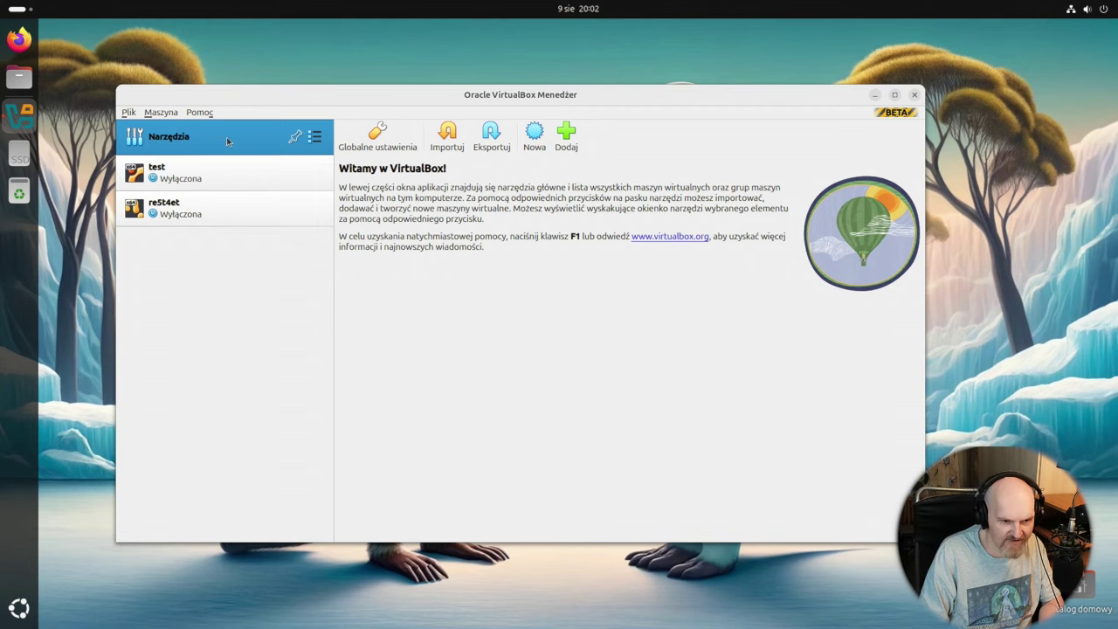
click(315, 140)
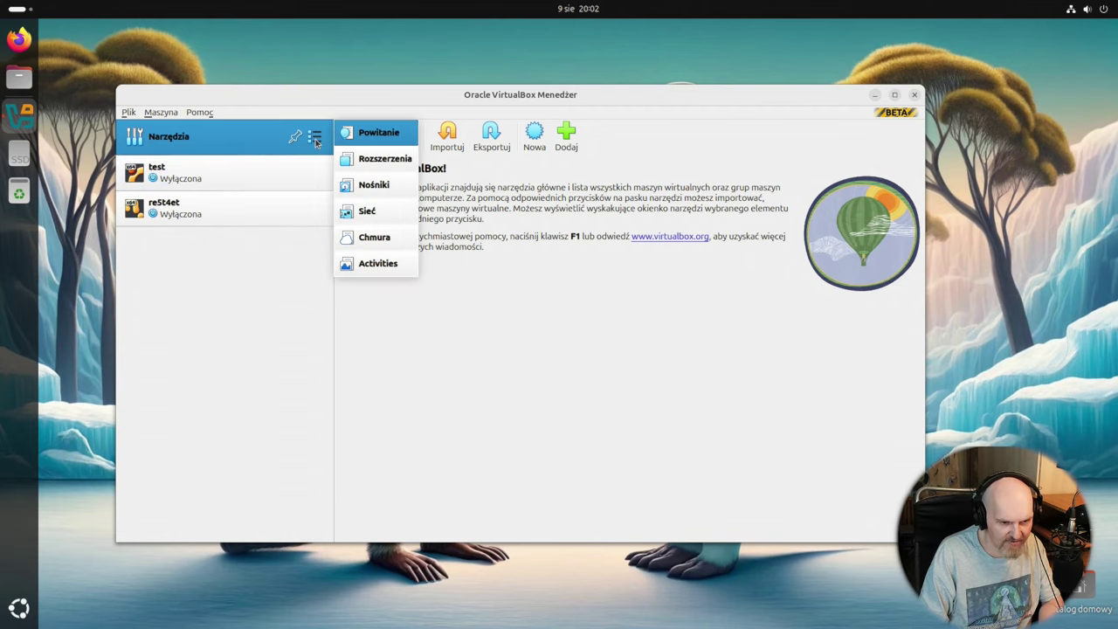
click(374, 158)
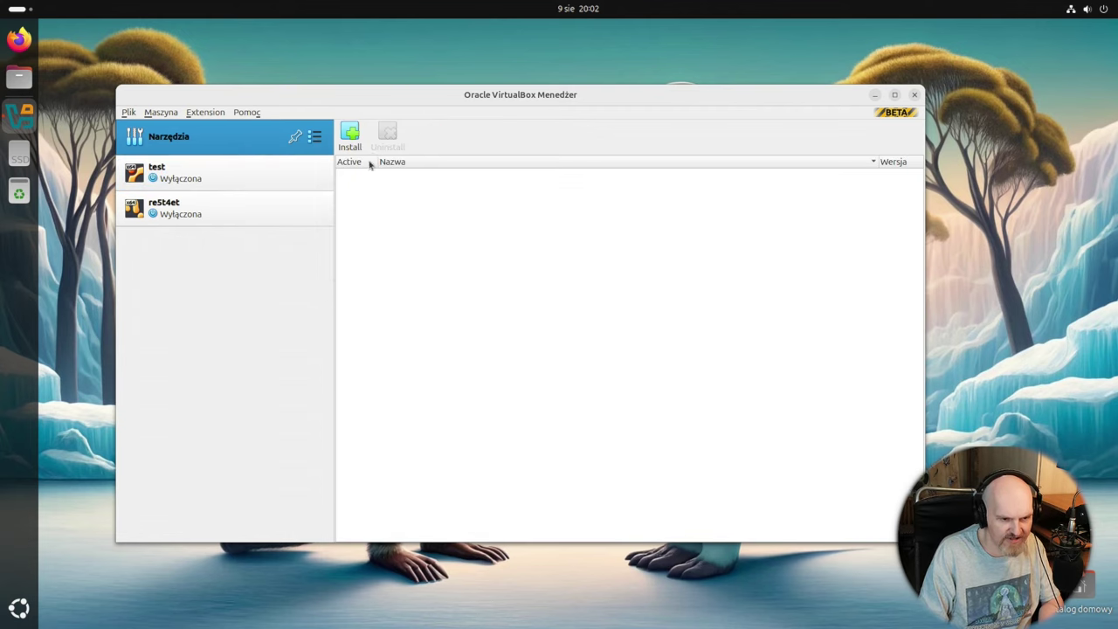
click(315, 140)
click(374, 183)
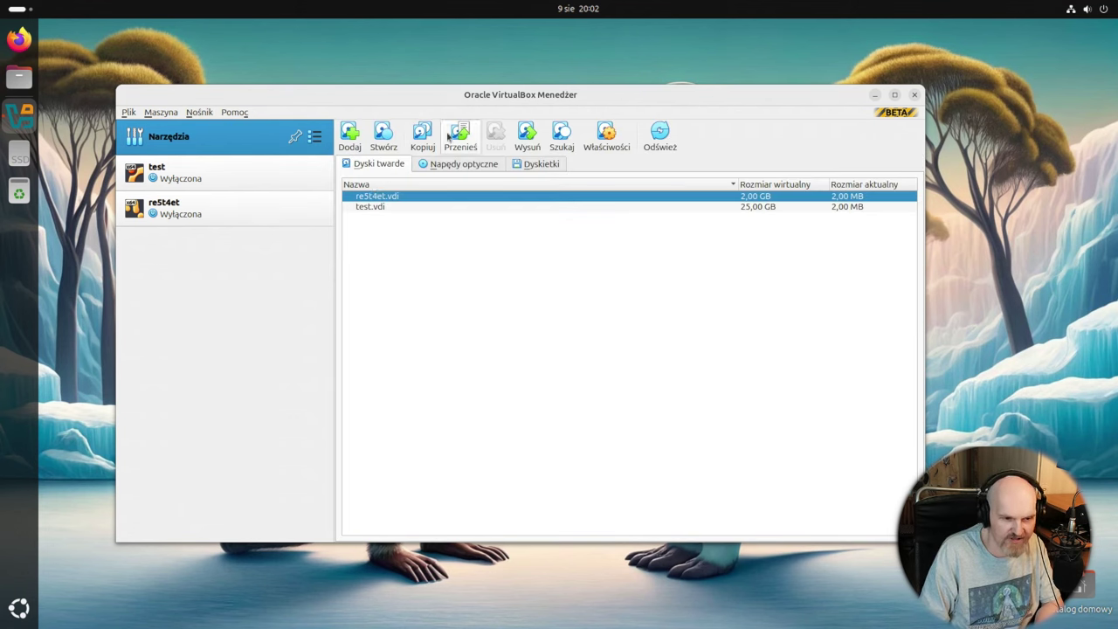
Step: Create a host-only network in the network manager
click(314, 138)
click(377, 213)
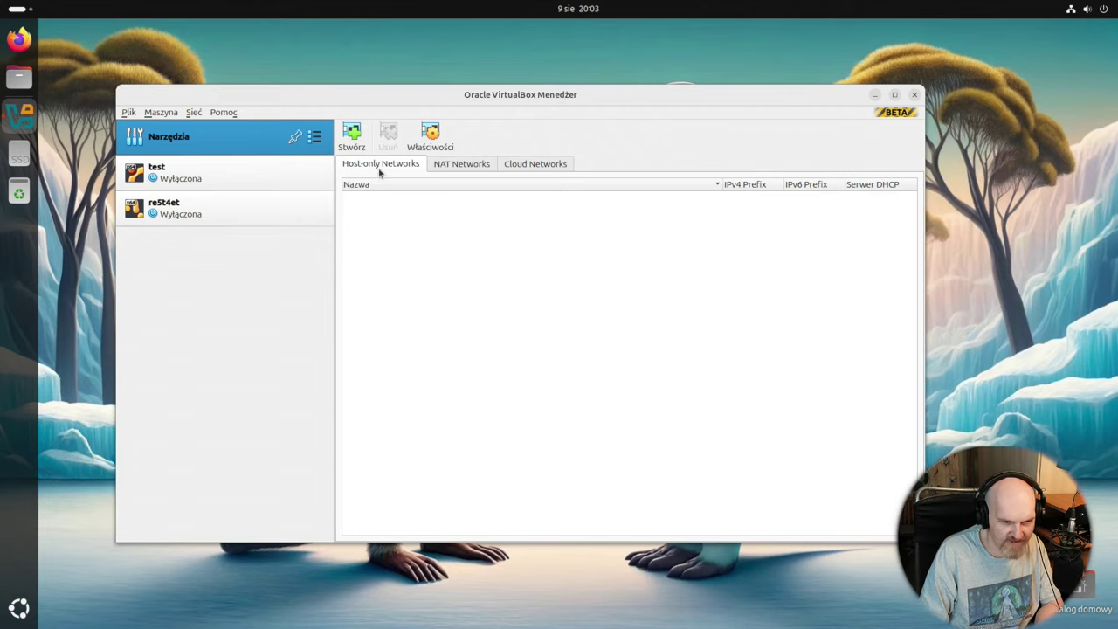
click(349, 140)
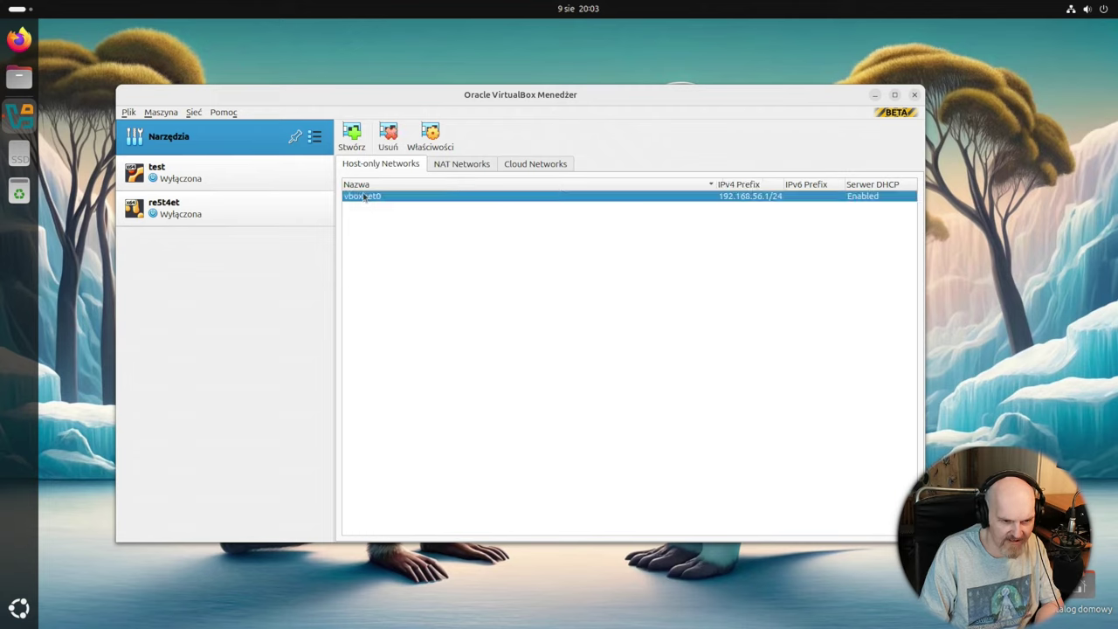
Step: Create a NAT network and show its general properties
click(462, 166)
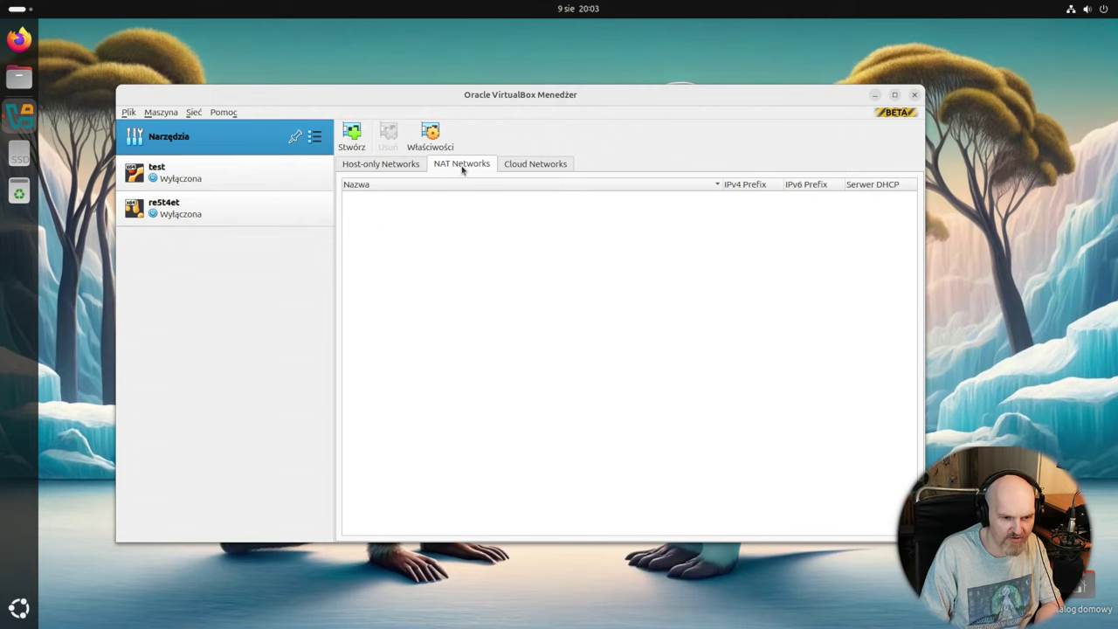
click(354, 143)
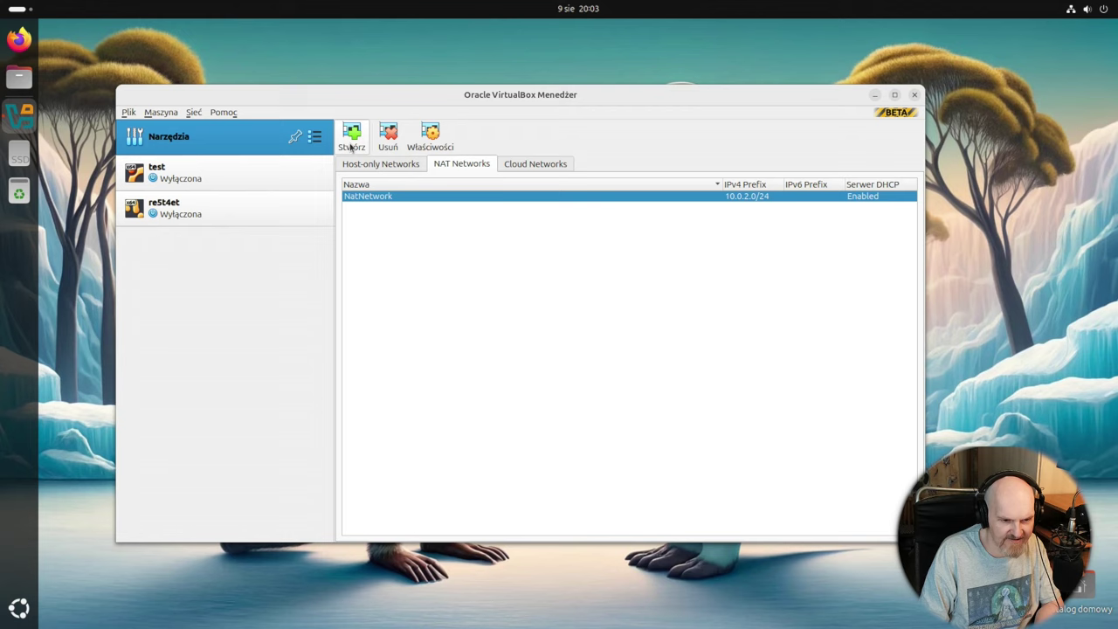
double_click(614, 202)
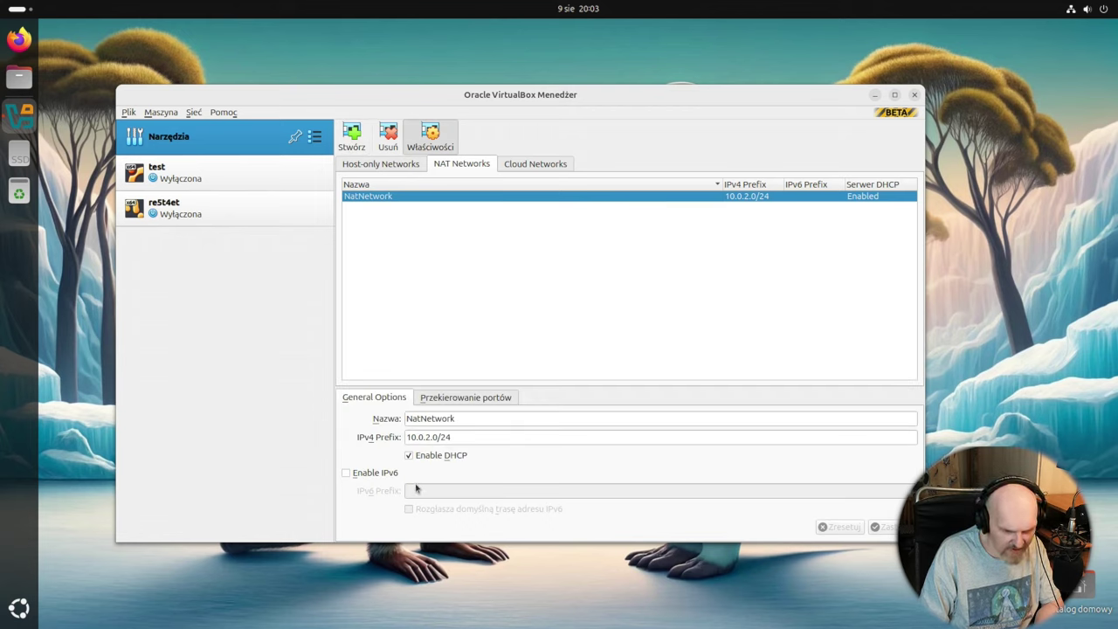
Step: Check the NAT network's IPv4 and IPv6 port forwarding rules, and tick Enable IPv6 in its general options
click(486, 396)
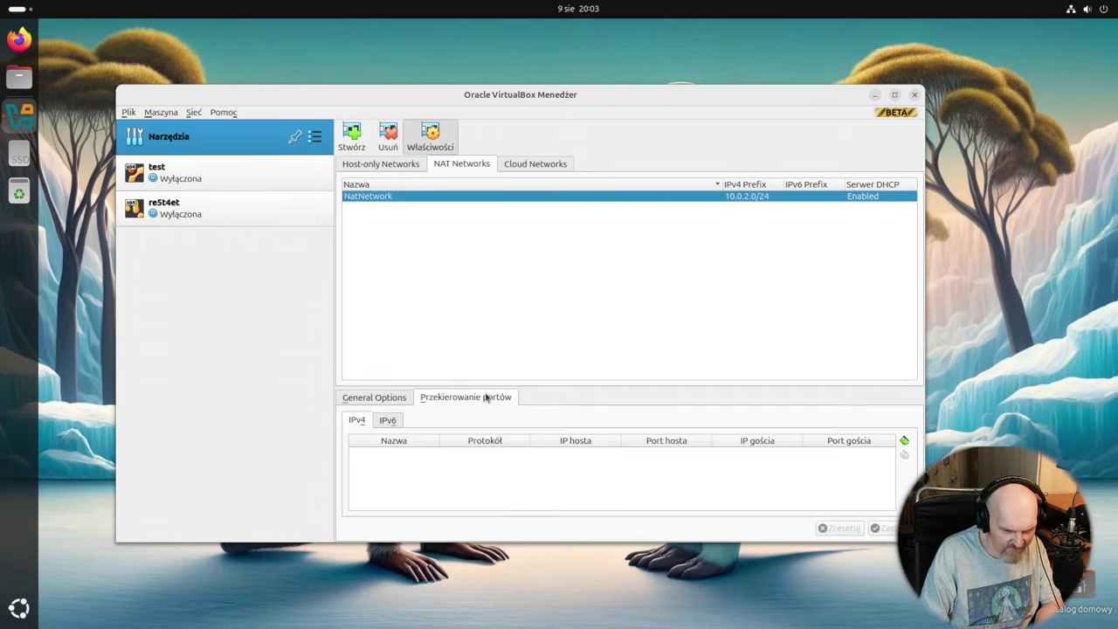
click(382, 421)
click(381, 400)
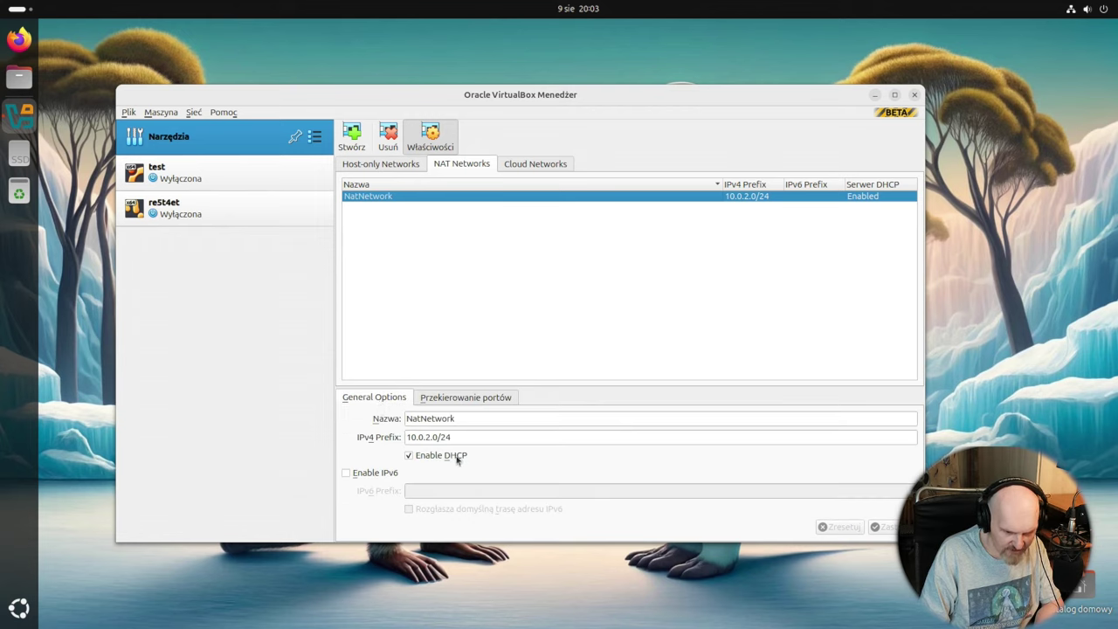
click(385, 472)
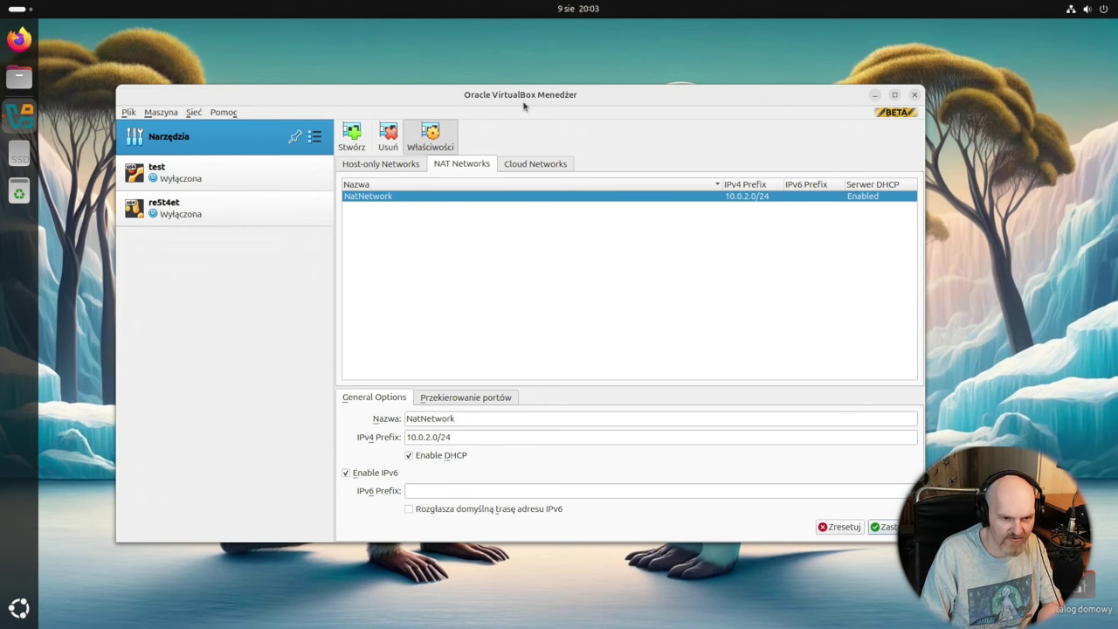
mouse_move(524, 105)
mouse_down()
mouse_move(523, 84)
mouse_move(479, 52)
mouse_move(510, 94)
mouse_up()
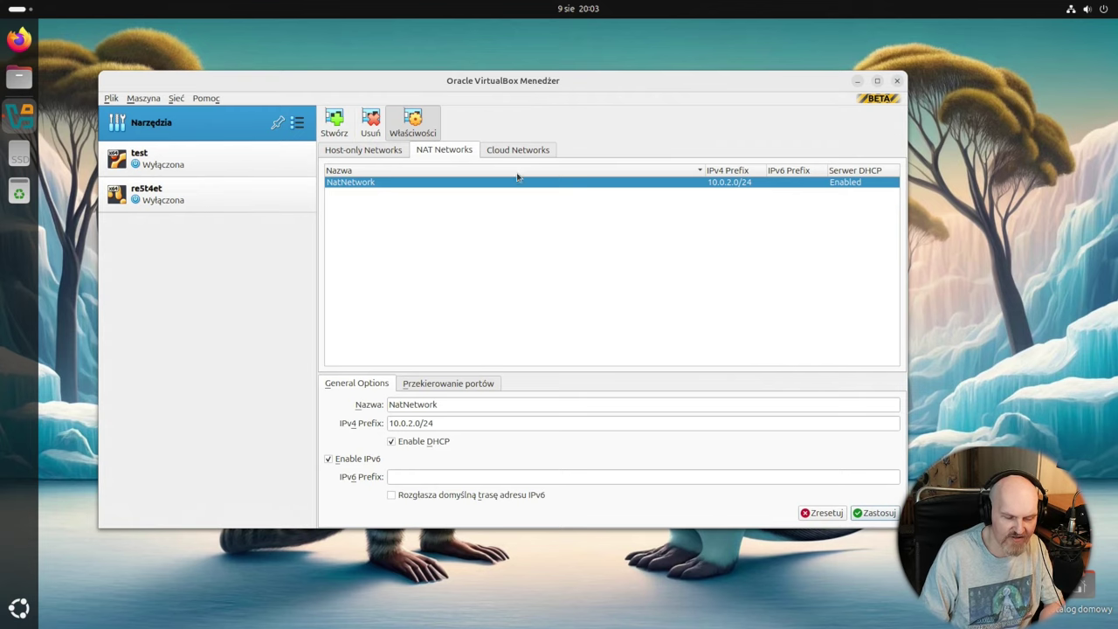
Step: Create a cloud network in the network manager and check its available providers
click(541, 152)
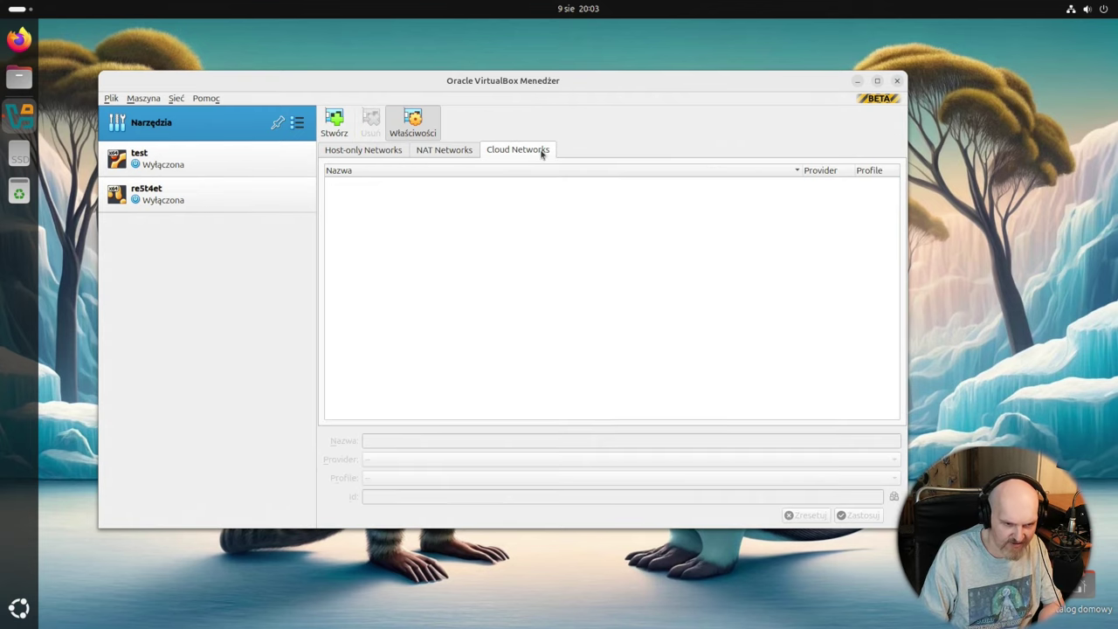
click(336, 124)
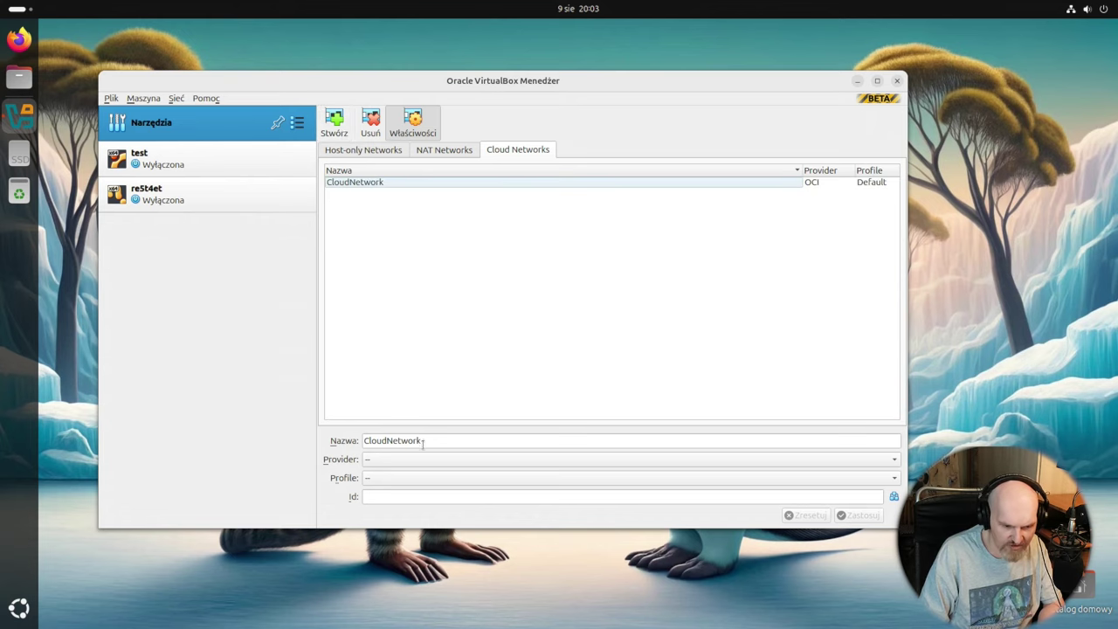
click(415, 463)
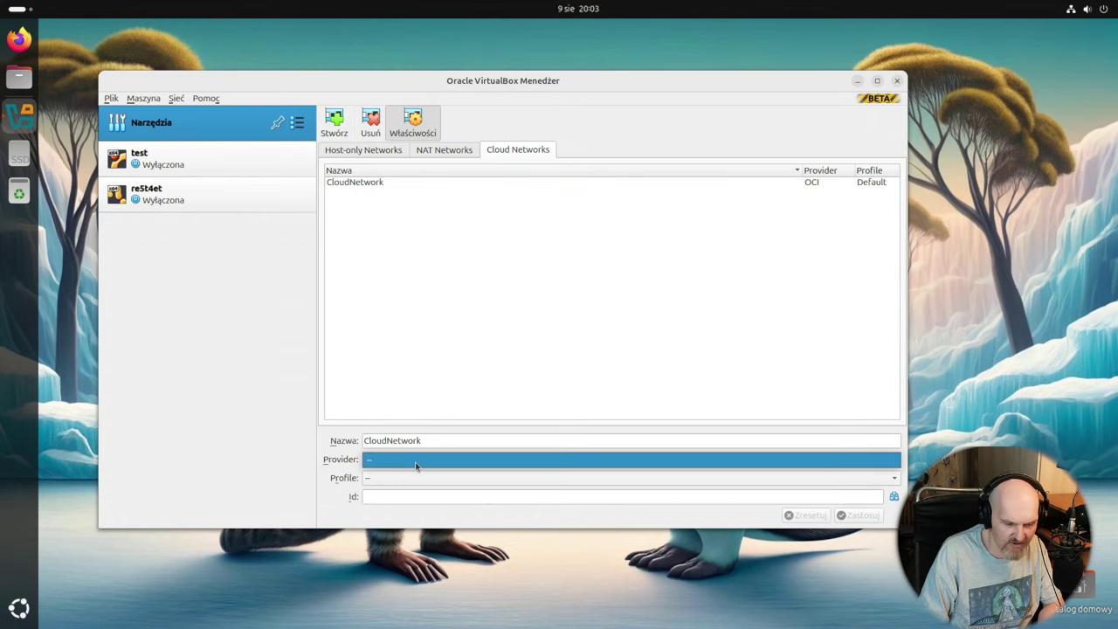
click(415, 465)
Step: View the Chmura (cloud) tool and its Oracle Cloud trial sign-up page, closing the browser at the end
click(297, 122)
click(379, 221)
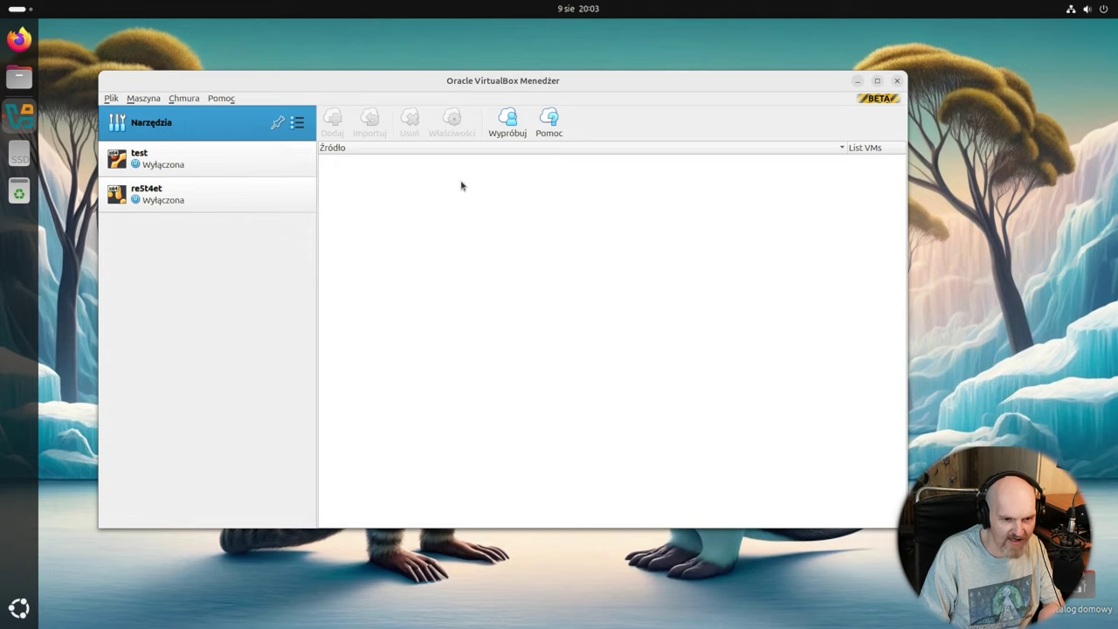
click(508, 123)
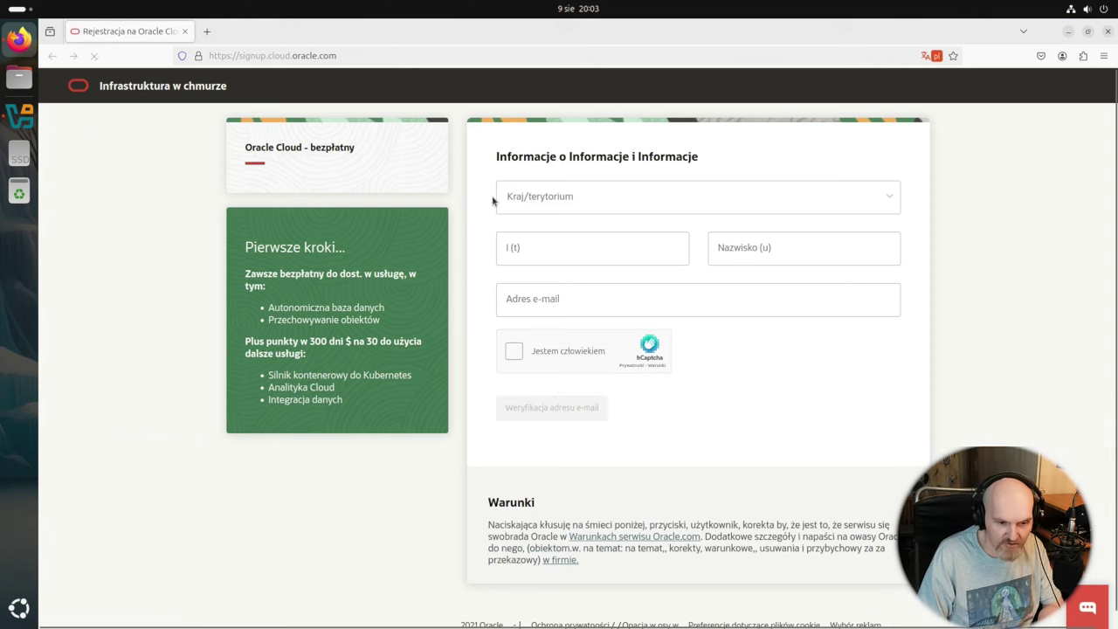
scroll(472, 206, down, 1)
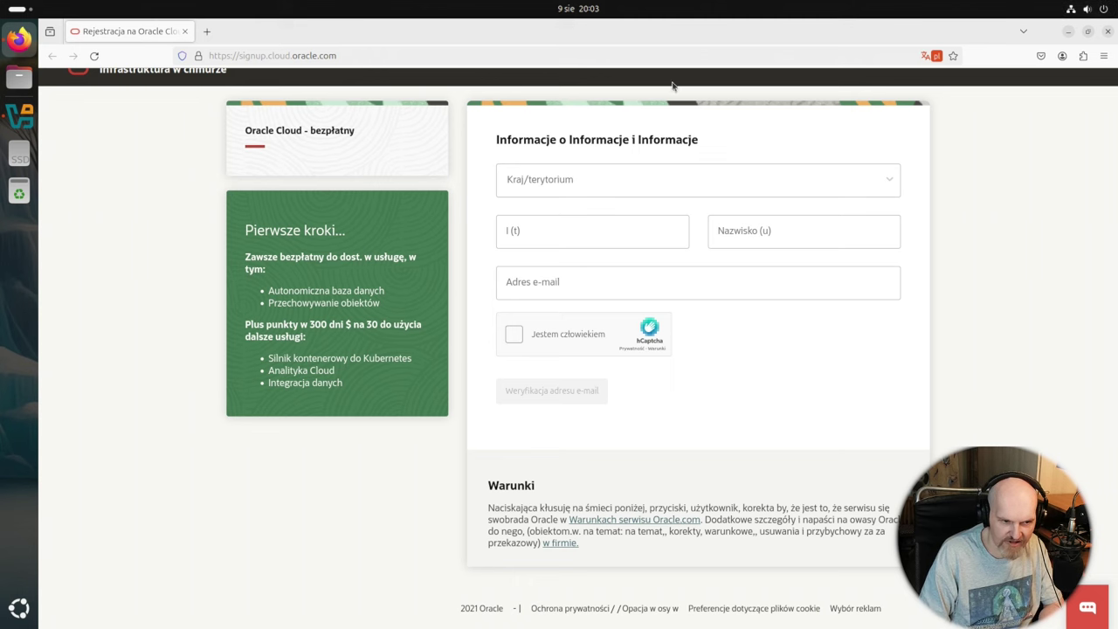
click(1104, 33)
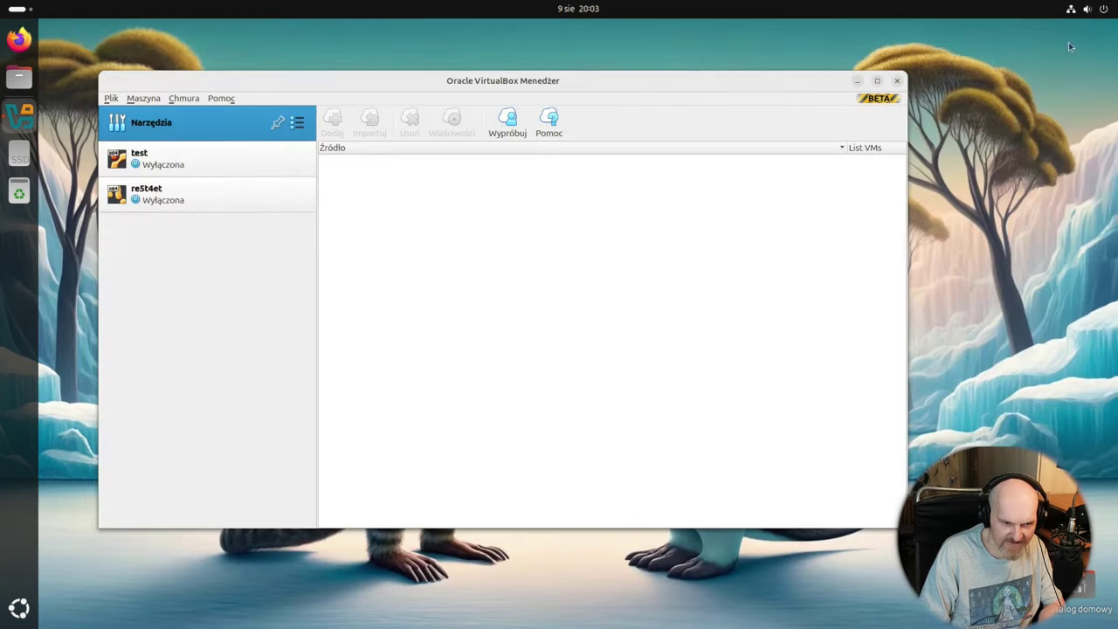
Step: Open the Activities overview, and start the test machine with the EndeavourOS default (x86_64, BIOS) boot entry
click(297, 122)
click(349, 248)
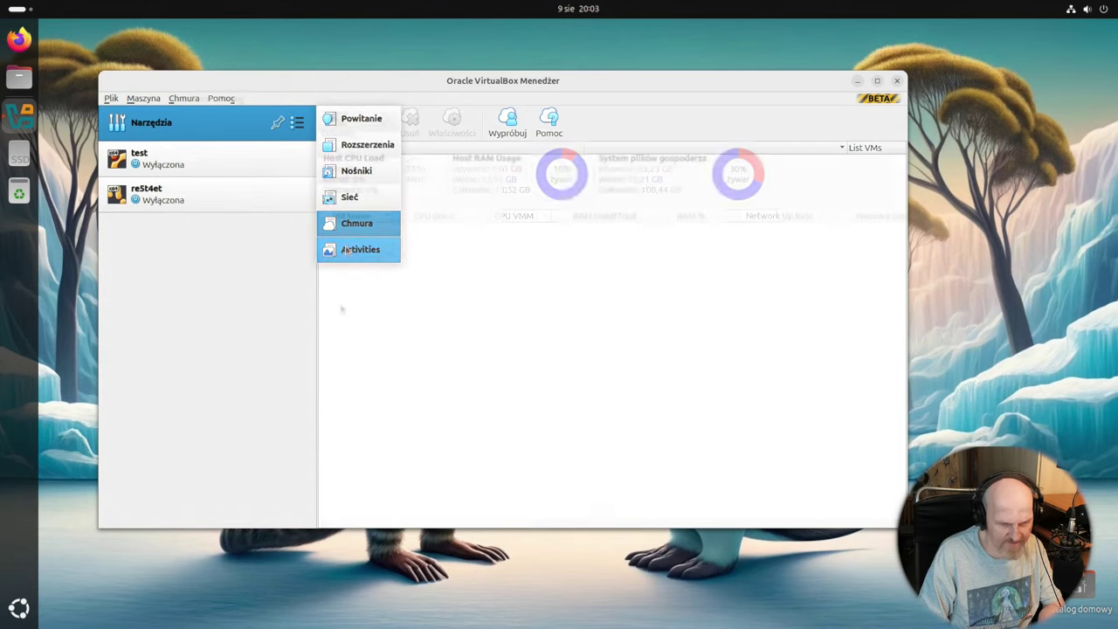
click(240, 208)
click(224, 164)
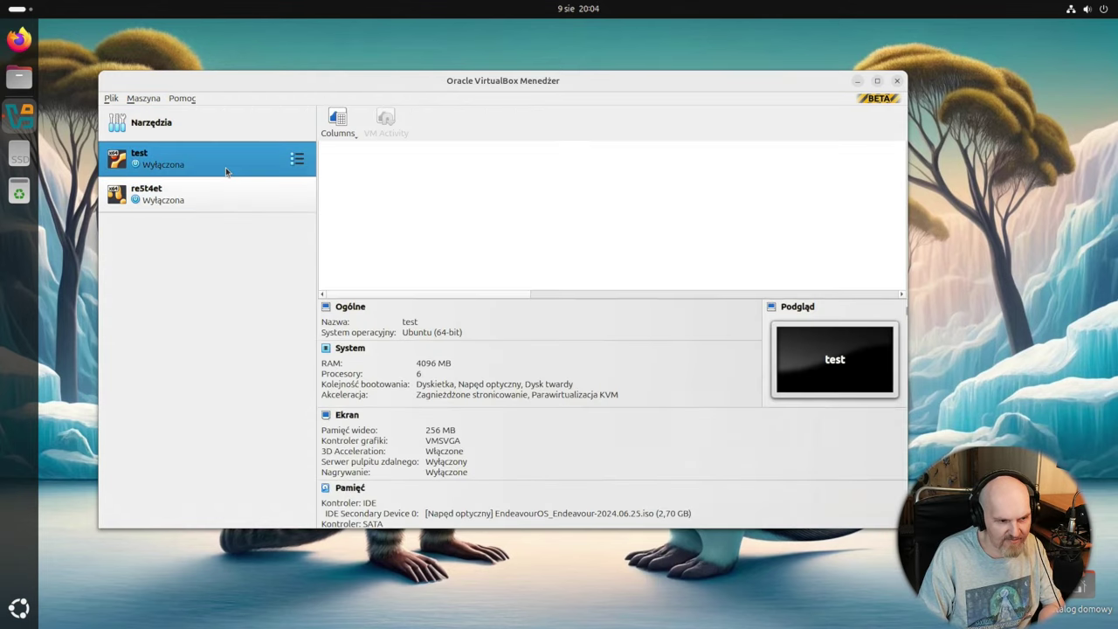
click(492, 122)
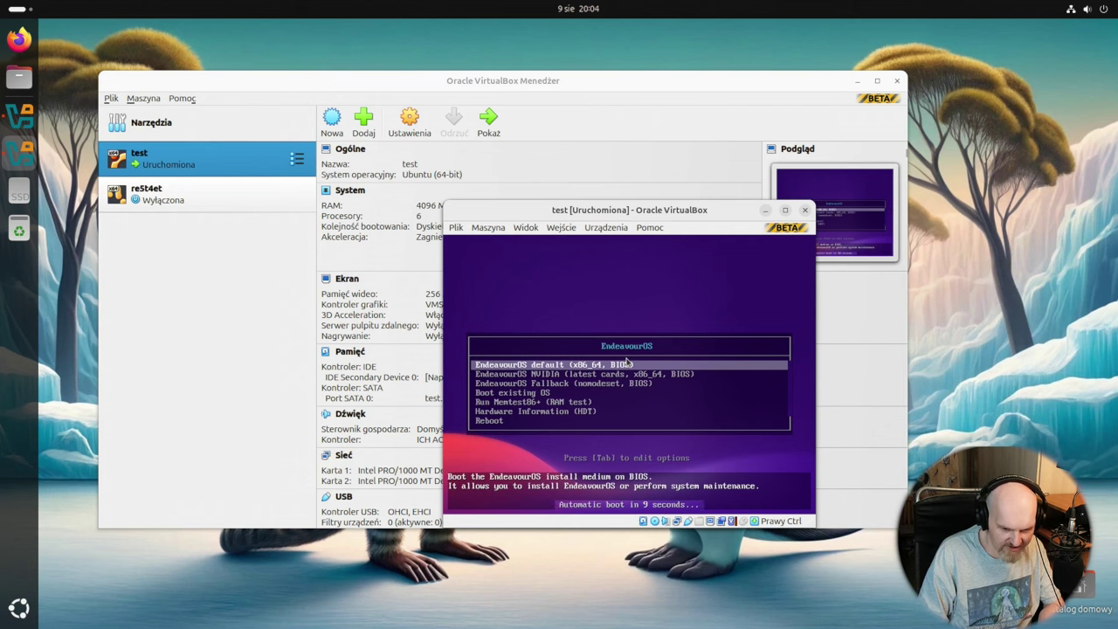
key(Return)
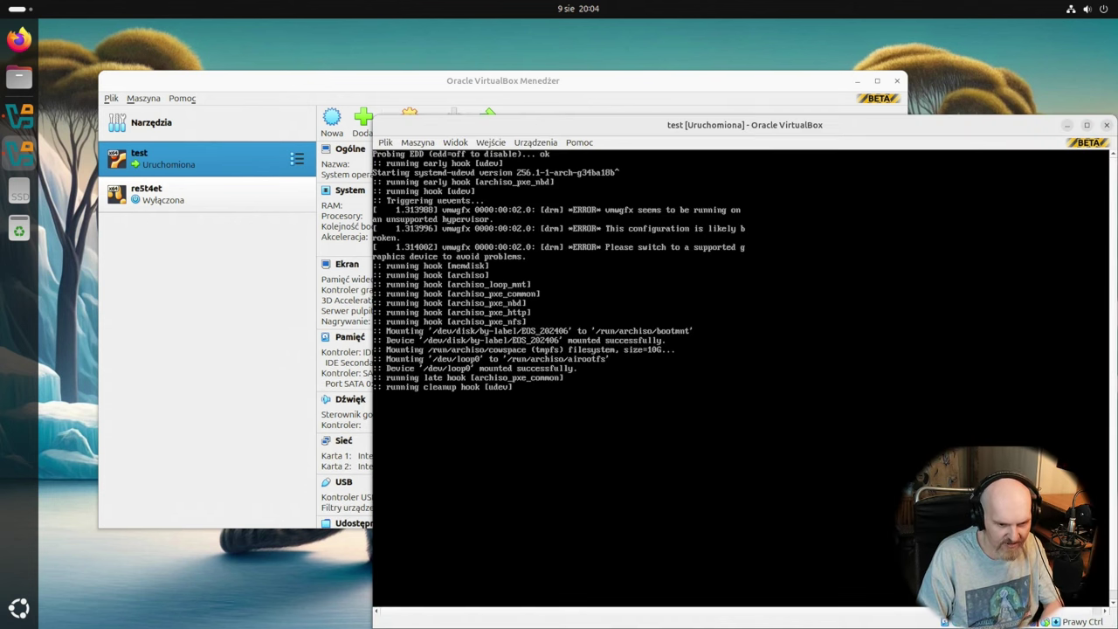
Step: Examine the host resource usage and the running test machine's entry in the activity overview
click(232, 237)
click(188, 127)
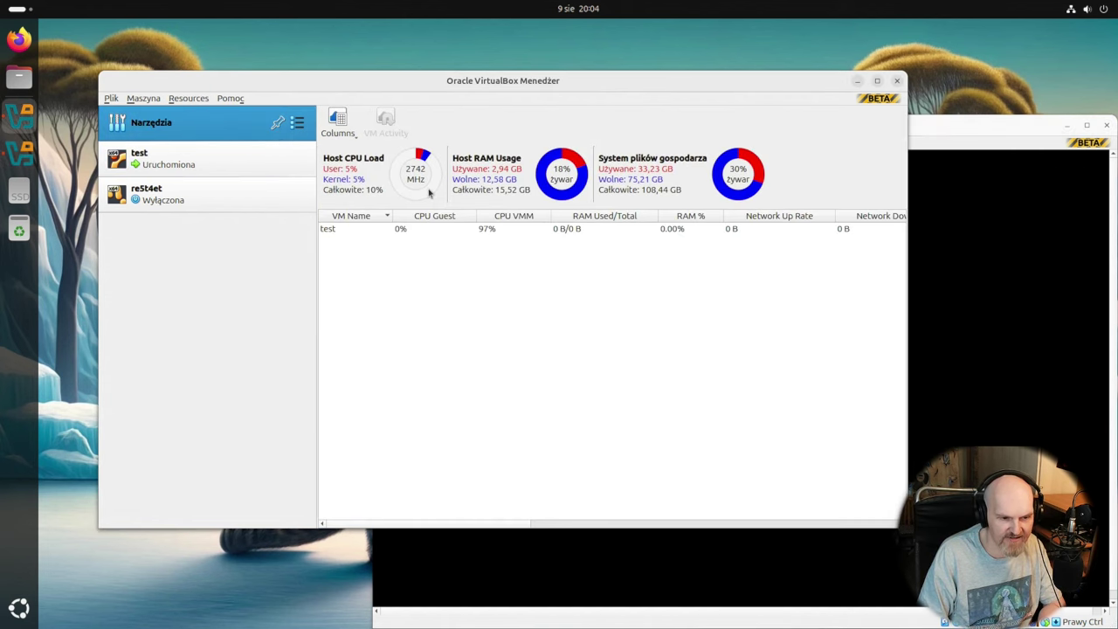
click(398, 230)
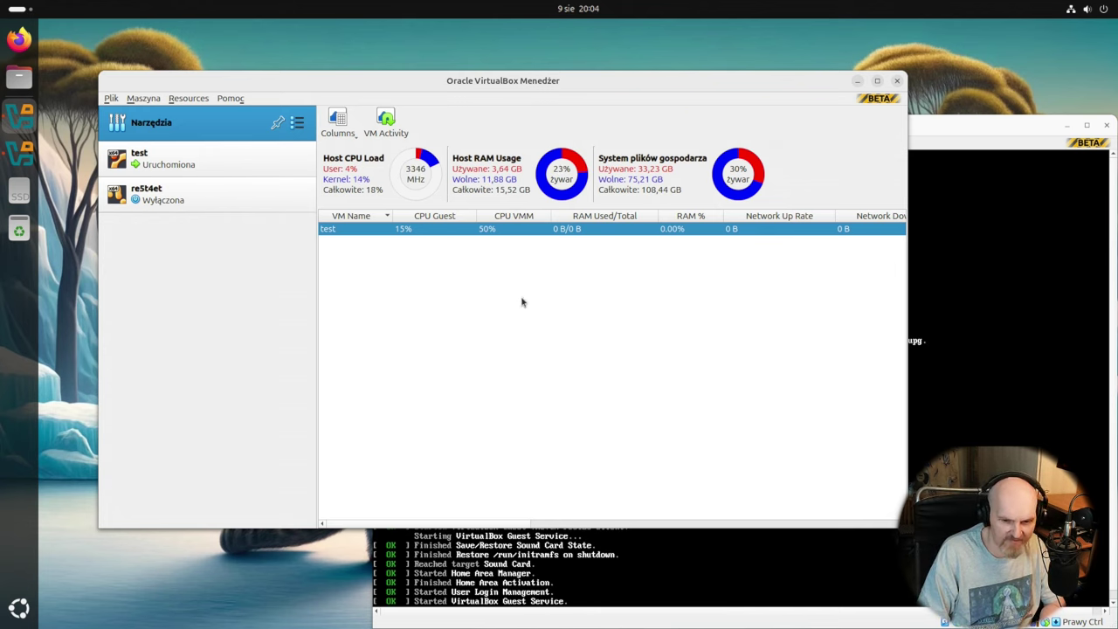
key(Down)
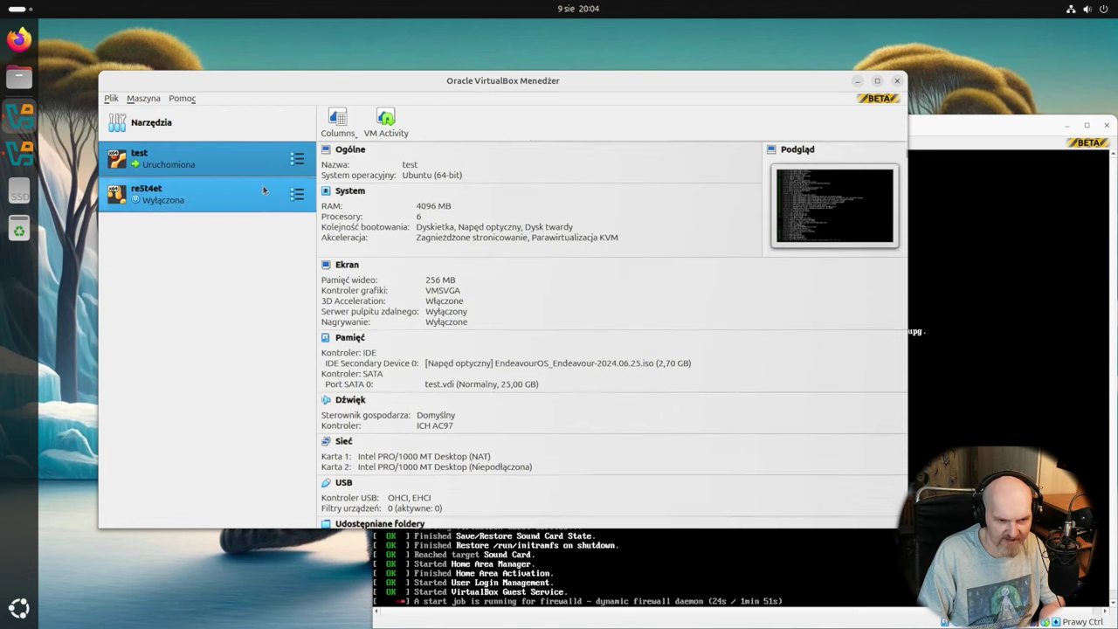
click(261, 189)
click(259, 159)
click(258, 130)
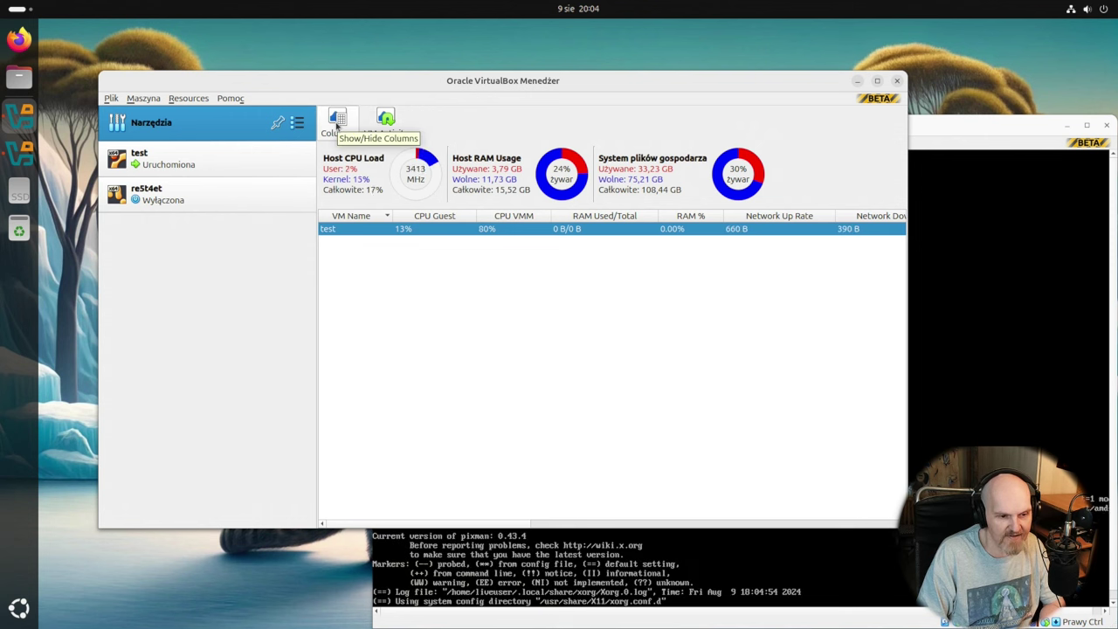
Step: View the test machine's activity charts with their colour preferences, and look over its settings without changing anything
click(339, 124)
click(365, 125)
click(372, 124)
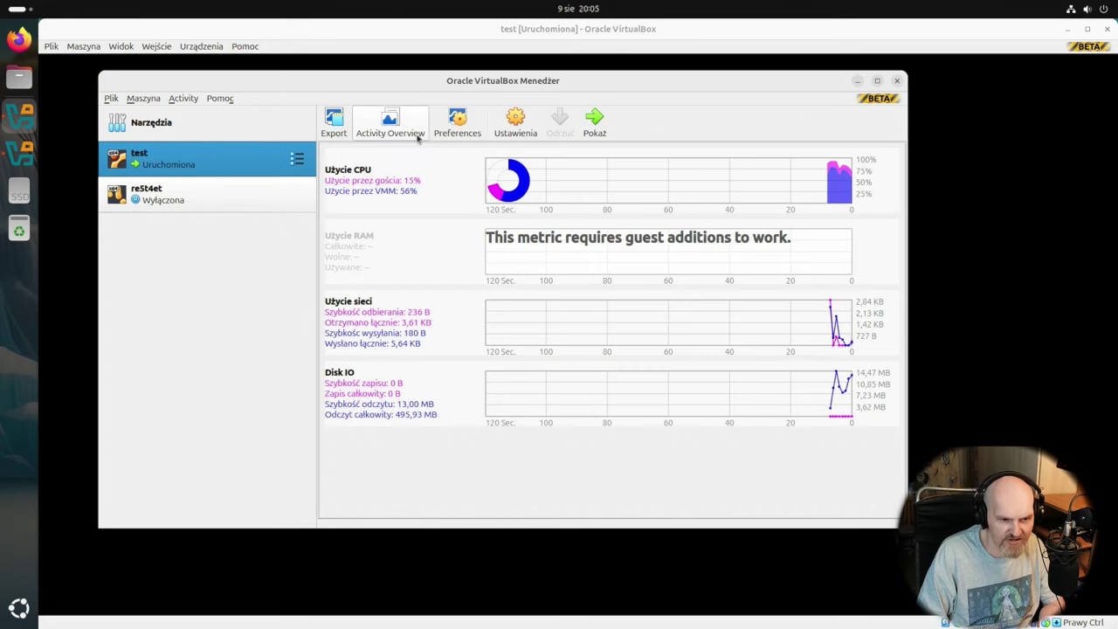
click(454, 128)
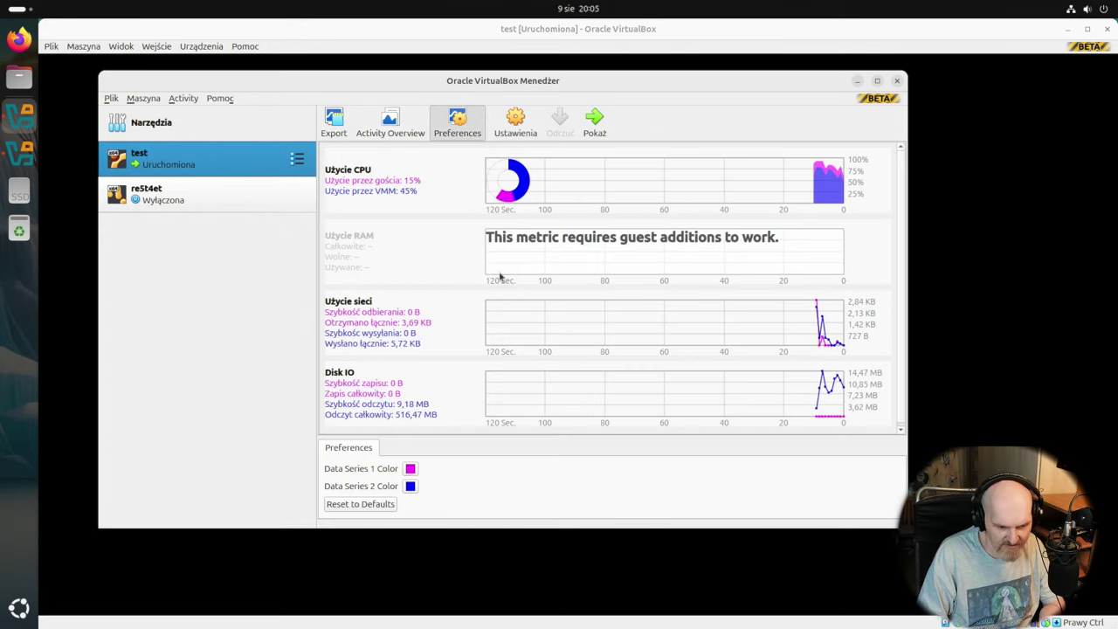
click(507, 131)
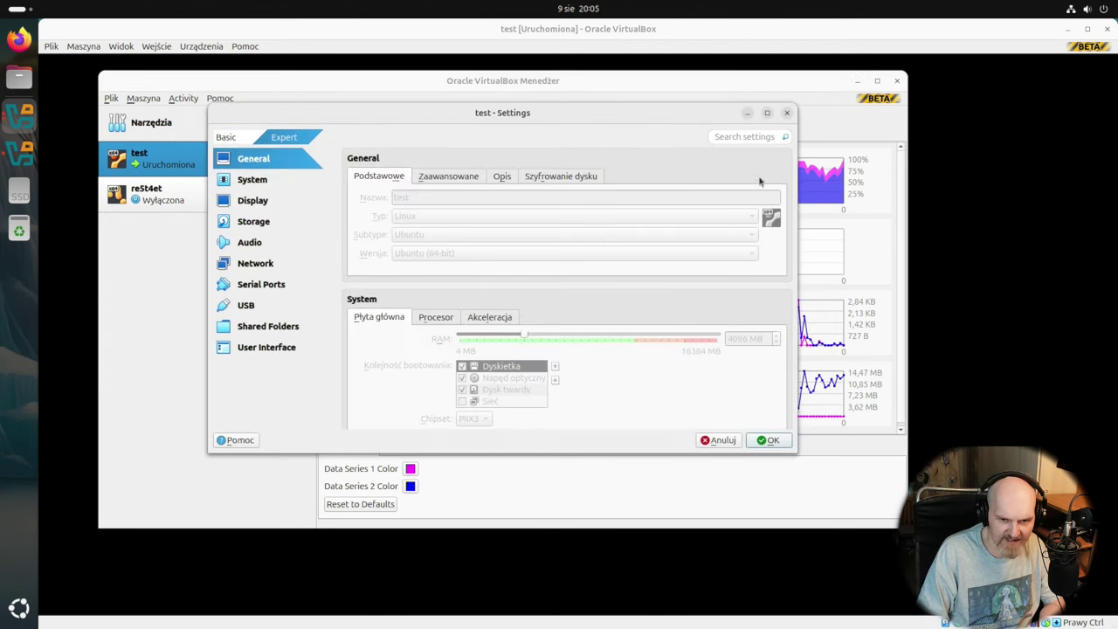
click(786, 113)
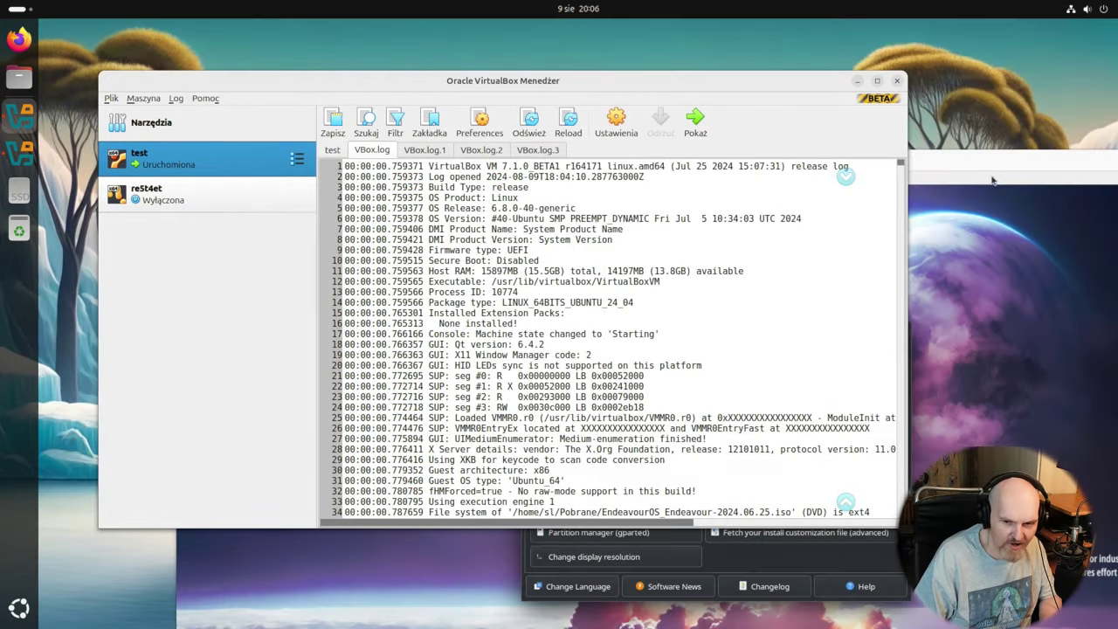
Step: Bring up the test machine's window in full-screen mode and move the EndeavourOS Welcome window to mid-screen
click(19, 153)
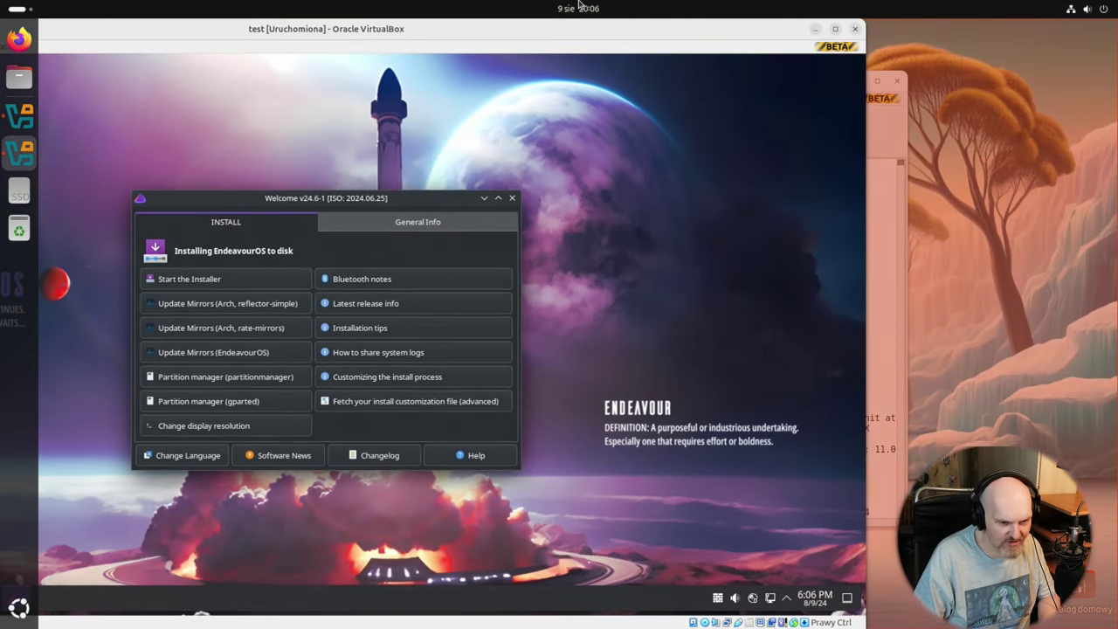
drag(578, 7, 578, 7)
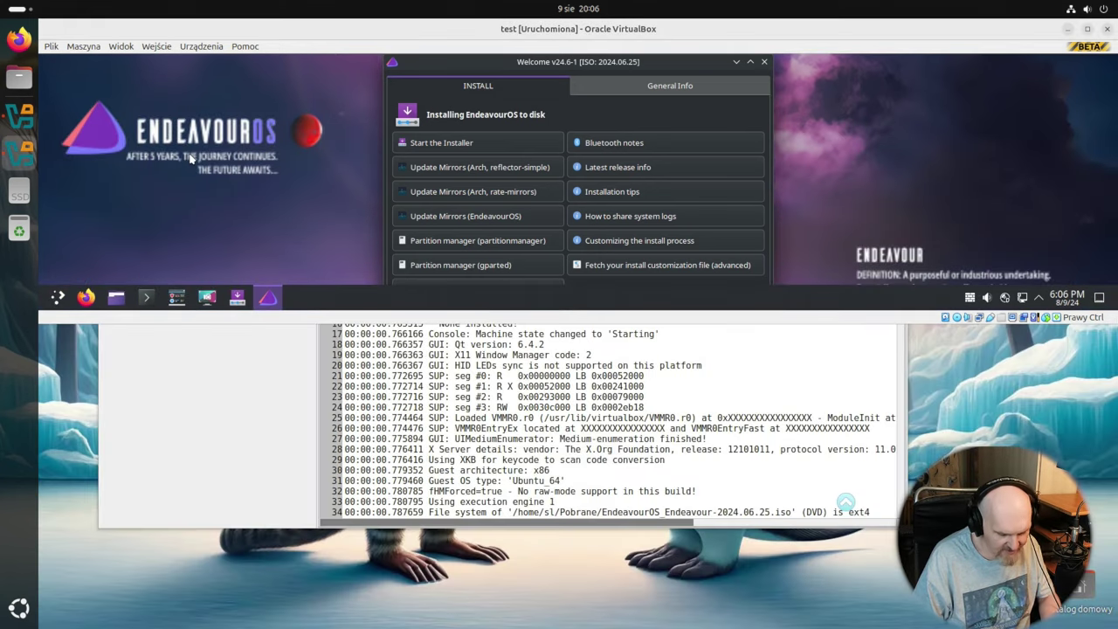
key(Control_R+f)
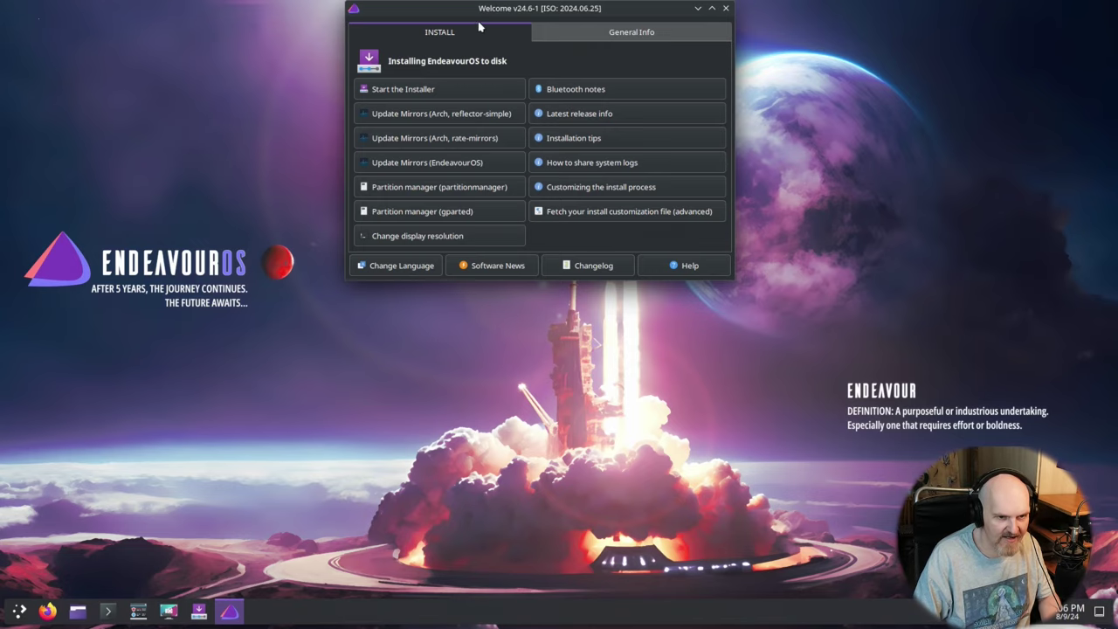
drag(484, 15, 385, 237)
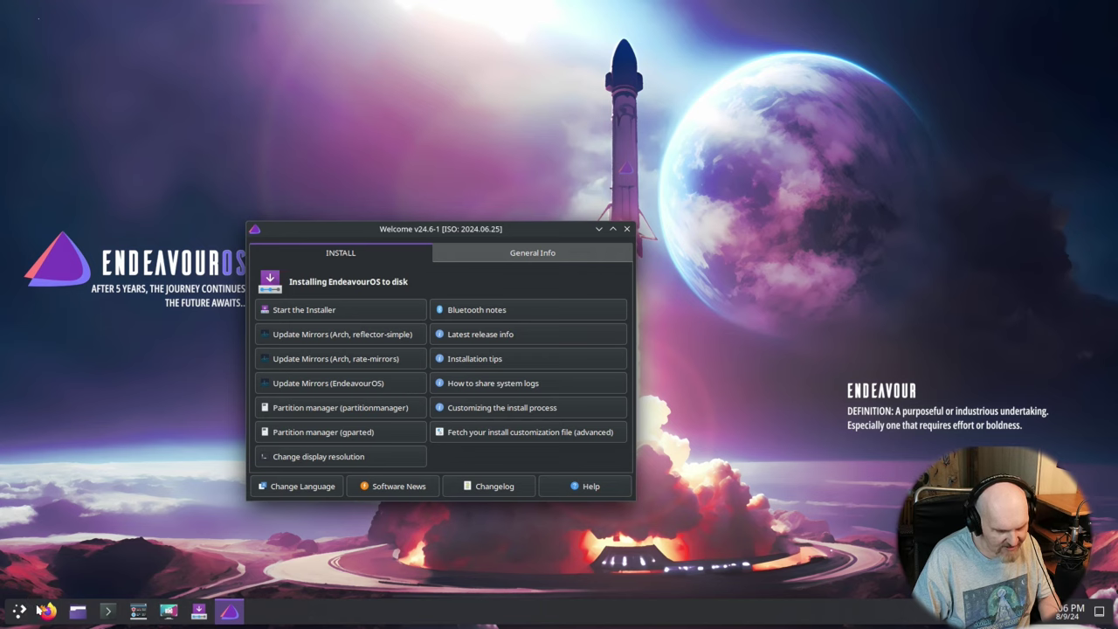
Step: Run uname -ar in a Konsole terminal inside the guest and enlarge the terminal font four times
click(108, 611)
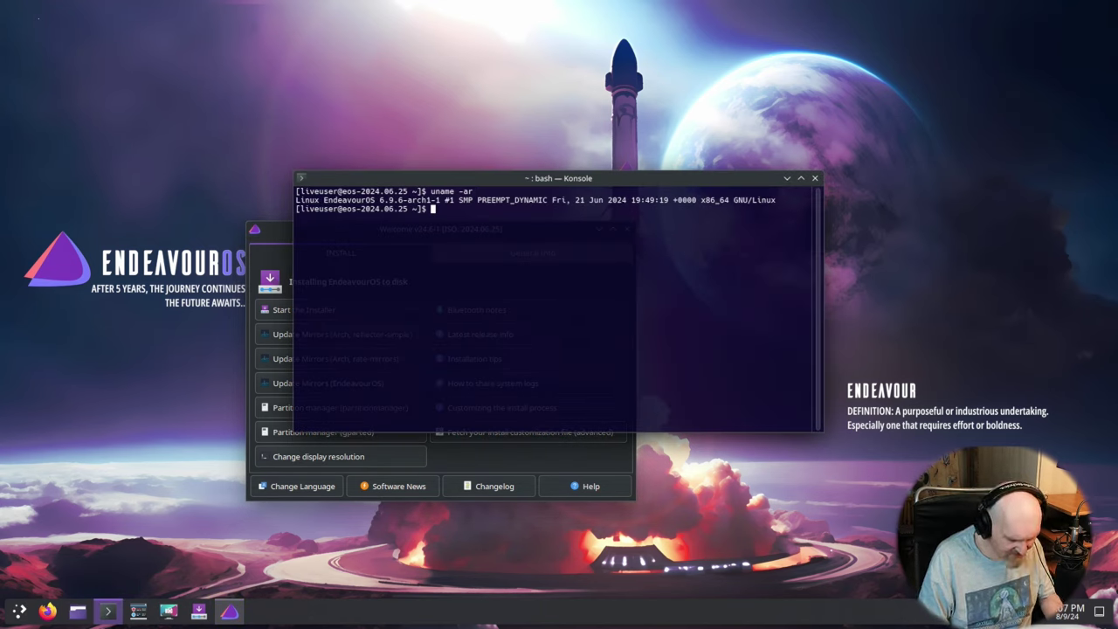
key(ctrl+plus)
key(ctrl+plus)
key(ctrl+plus)
key(ctrl+plus)
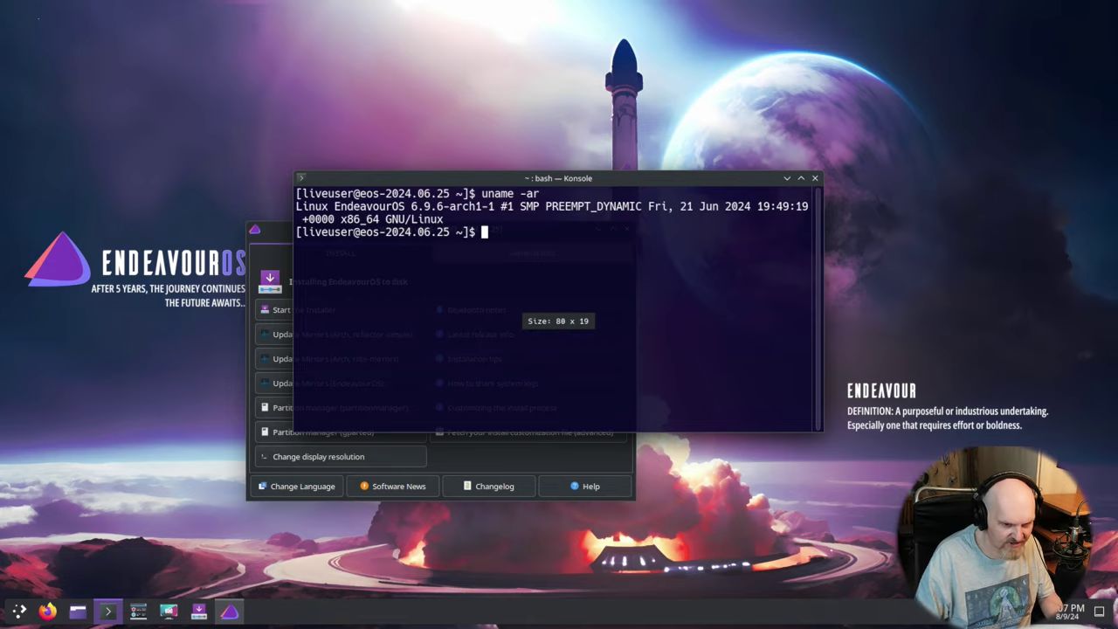
Step: Exit the guest's full-screen mode and close the test machine with the Wyłącz maszynę option
key(Control_R+f)
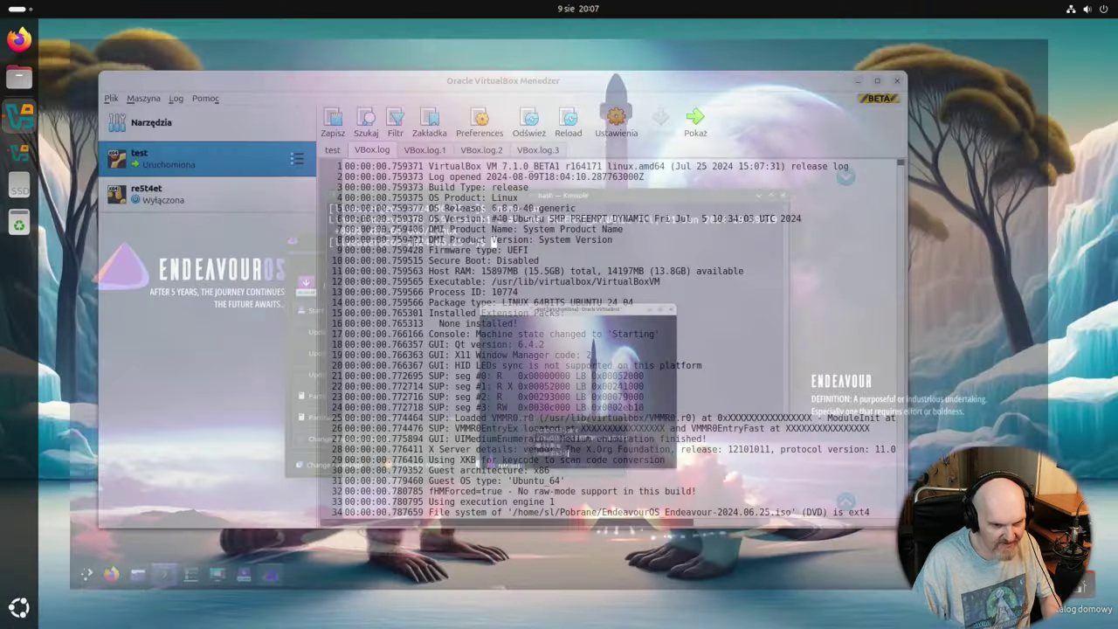
key(Control_R+f)
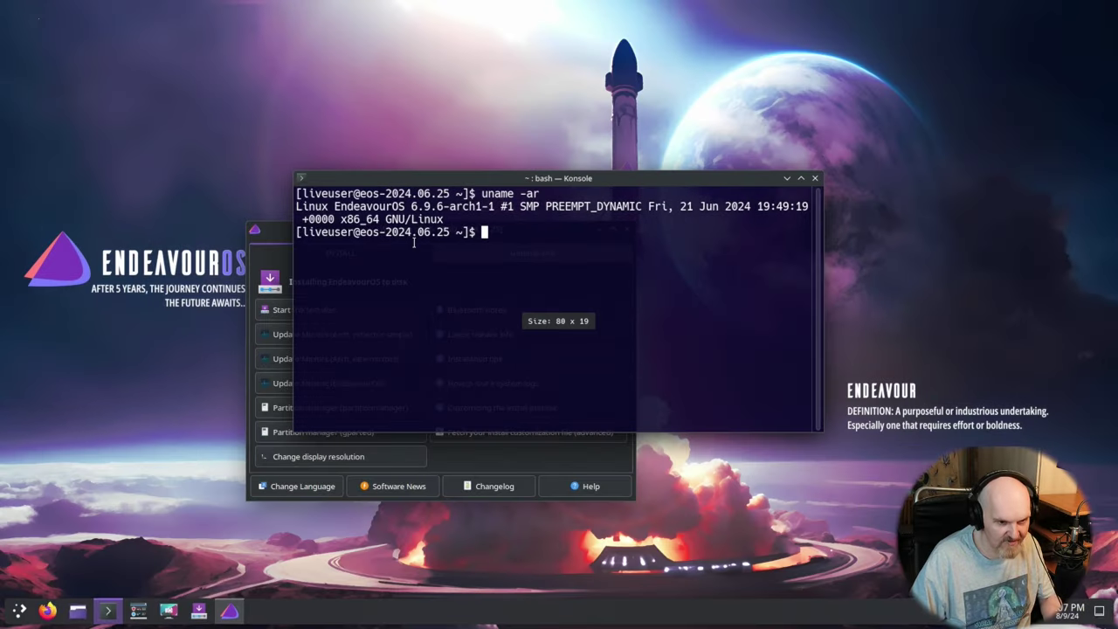
key(Control_R+f)
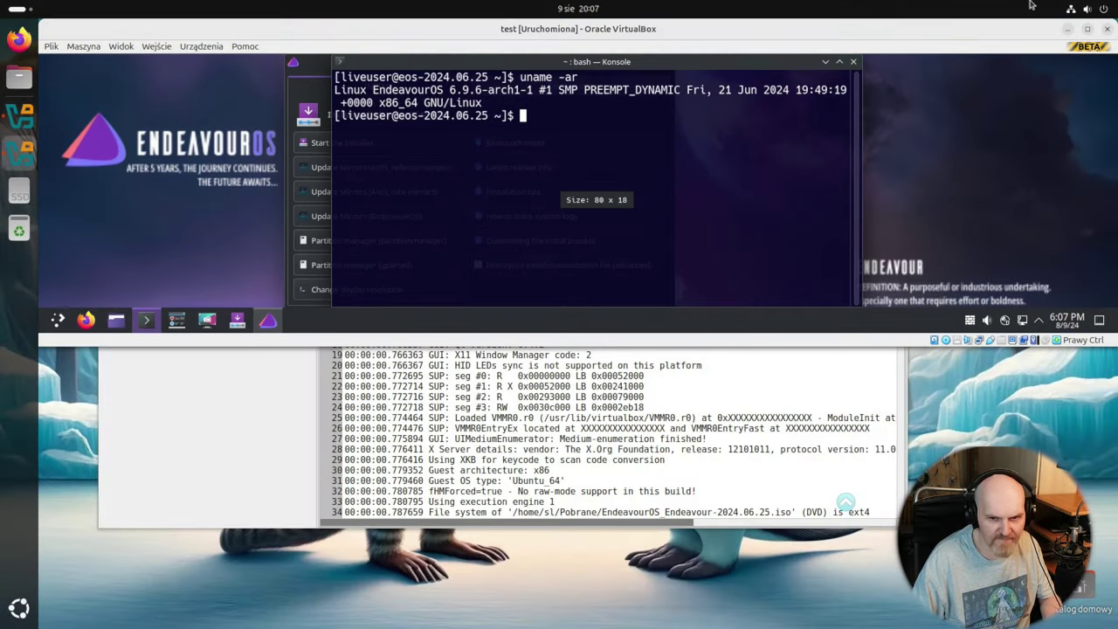
click(1106, 29)
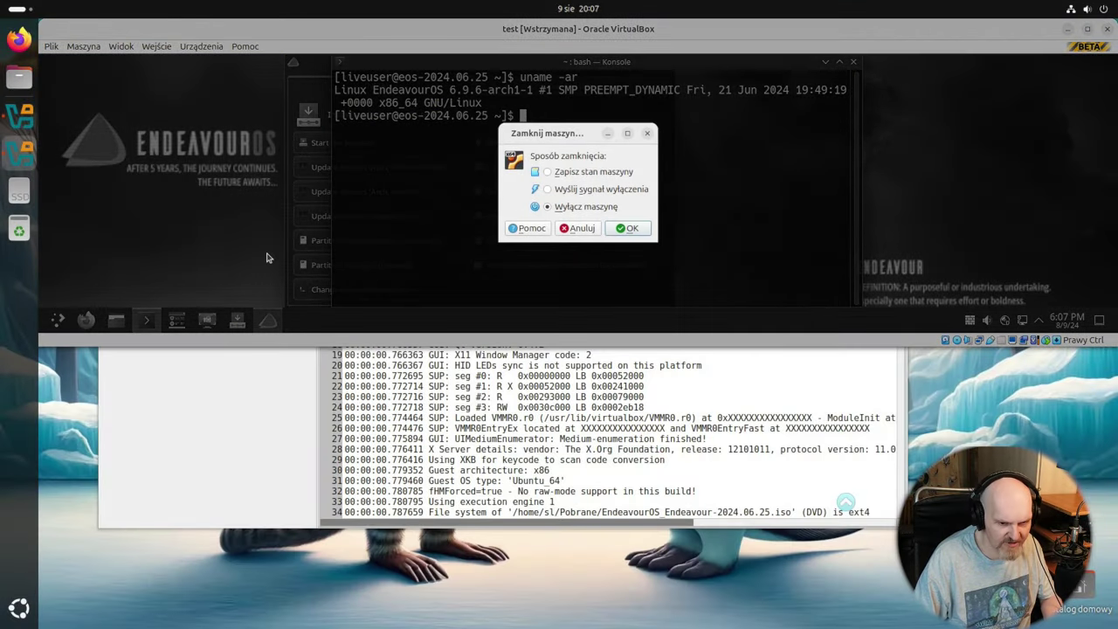
click(626, 228)
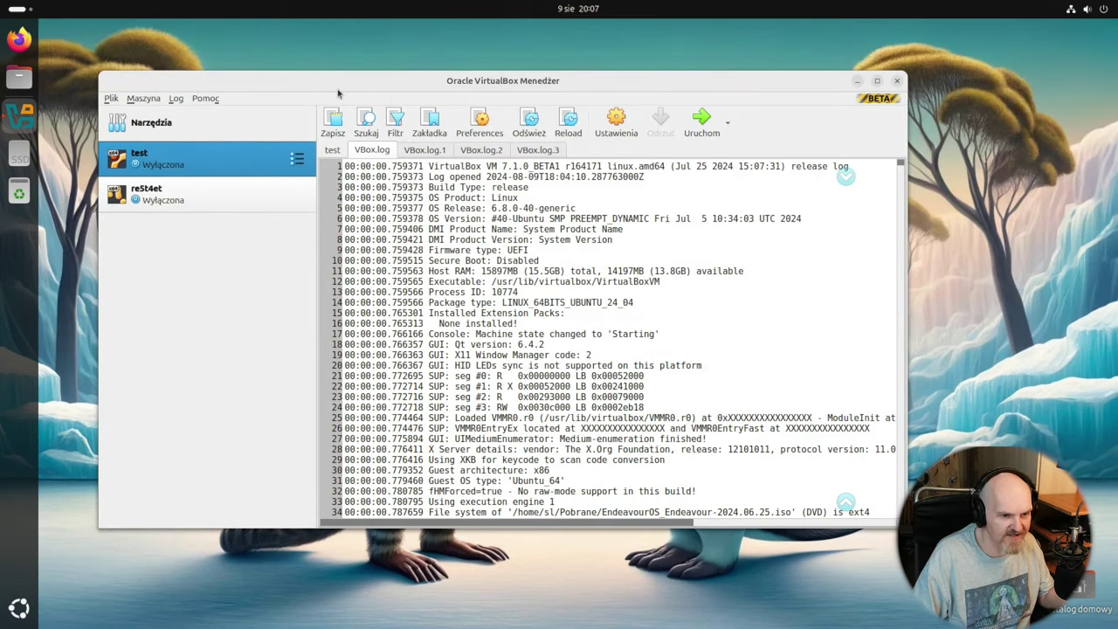
mouse_move(446, 87)
mouse_down()
mouse_move(463, 92)
mouse_move(408, 85)
mouse_move(446, 74)
mouse_up()
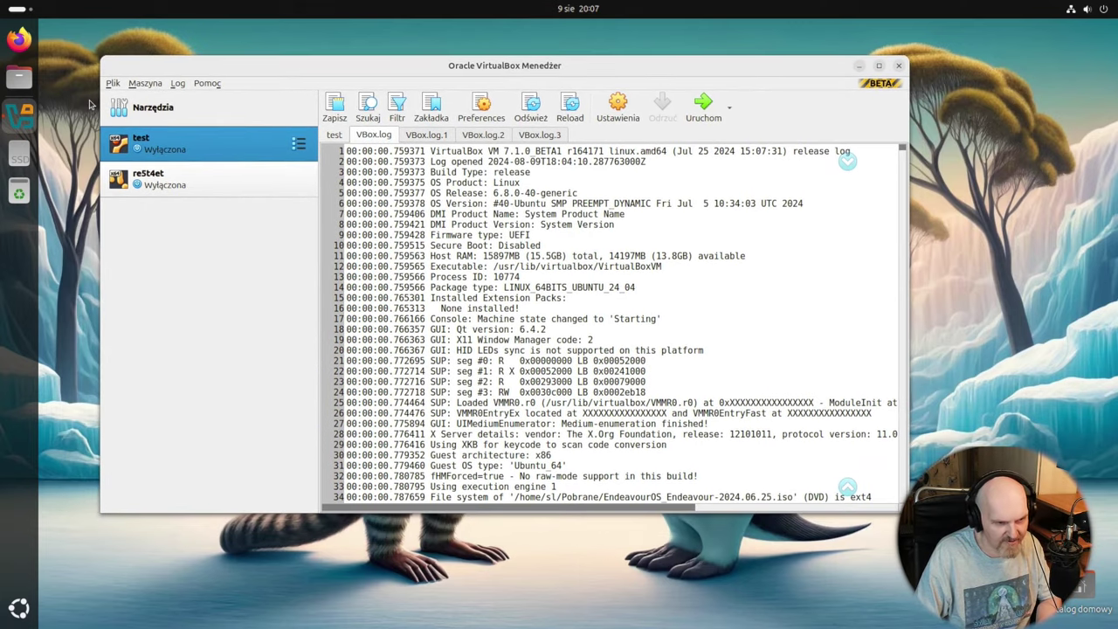
Step: Switch to the global tools' activity overview, and view the virtual appliance import dialog without importing anything
click(150, 115)
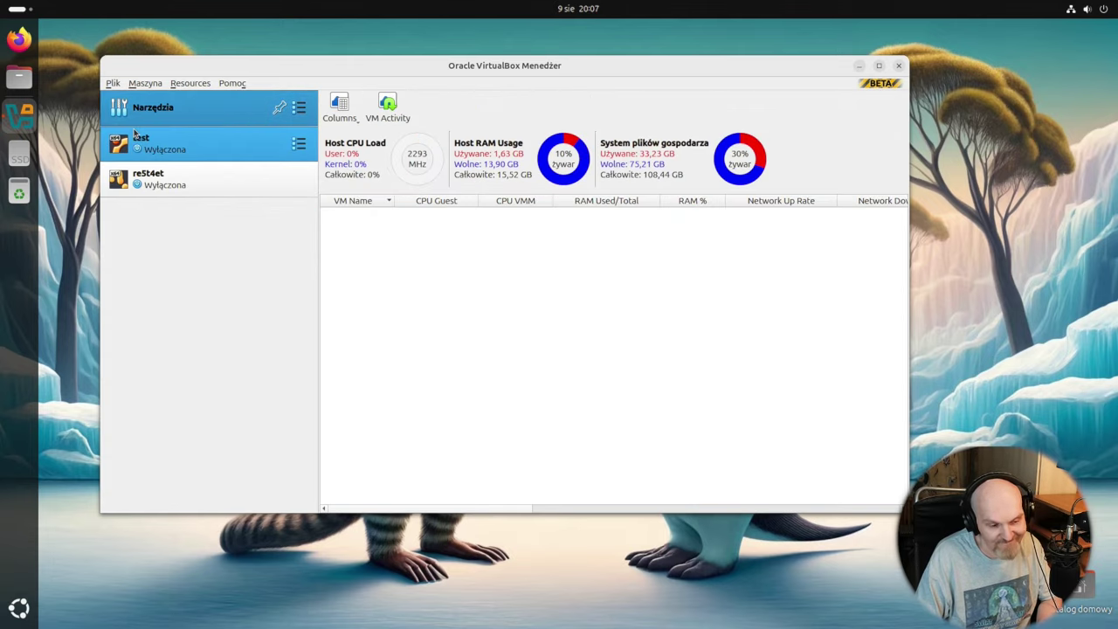
click(144, 84)
mouse_move(119, 85)
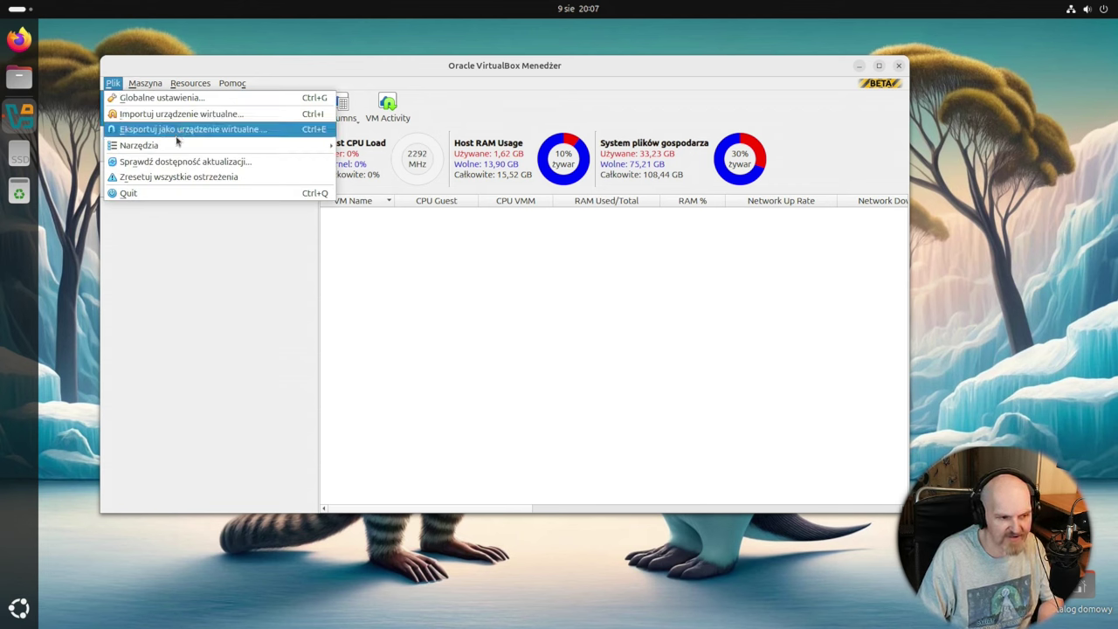
click(201, 115)
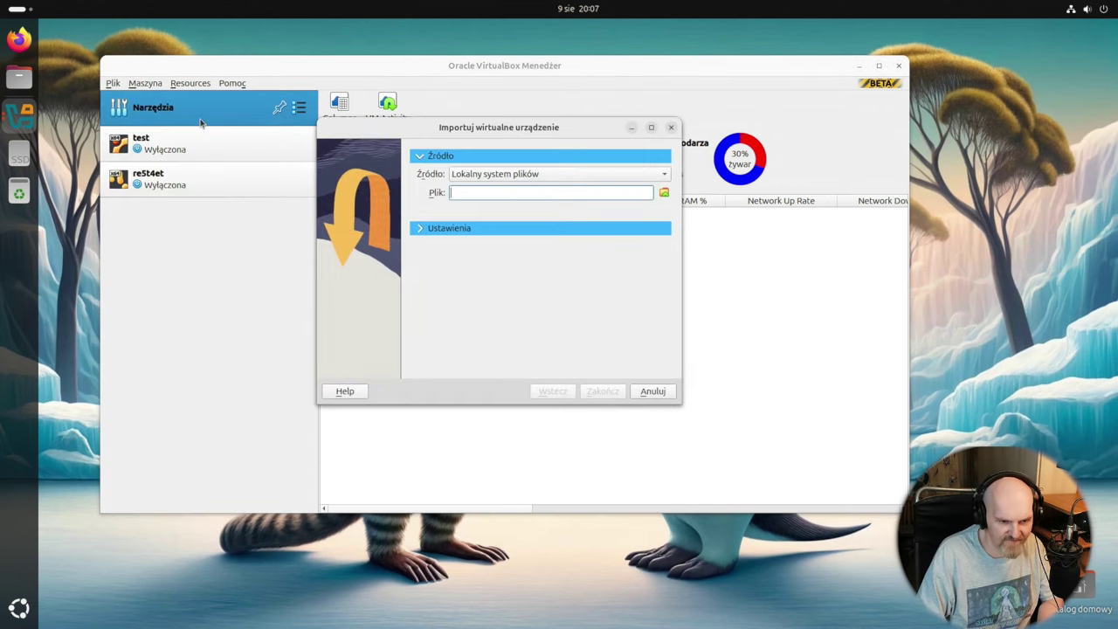
click(669, 395)
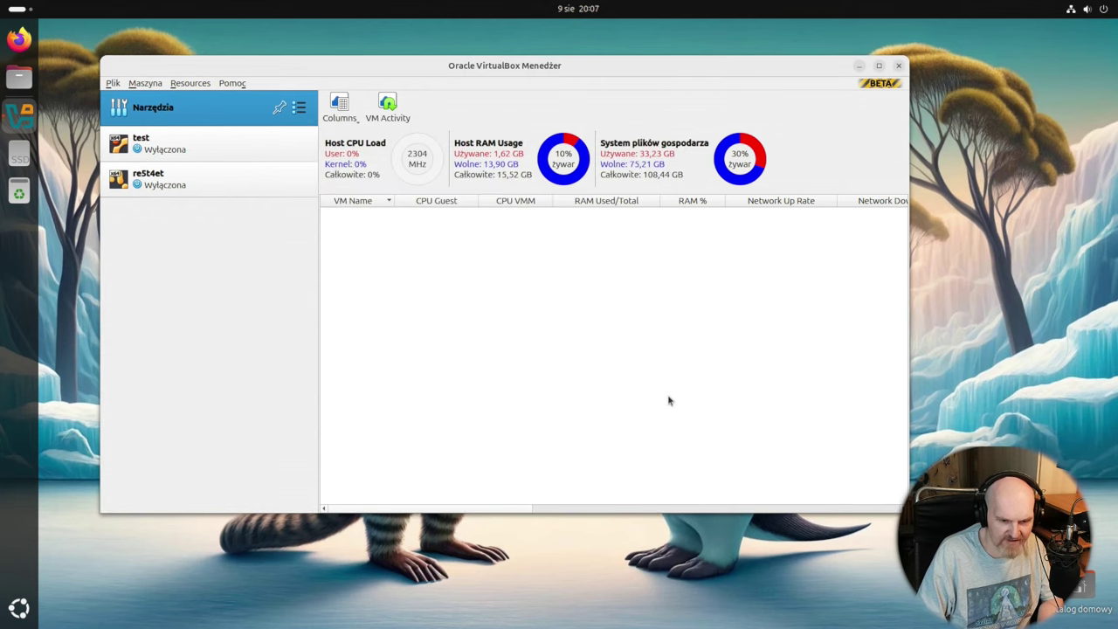
Step: Open the VirtualBox user manual from the program's help, look at its Guest Additions page and close the manual
click(244, 85)
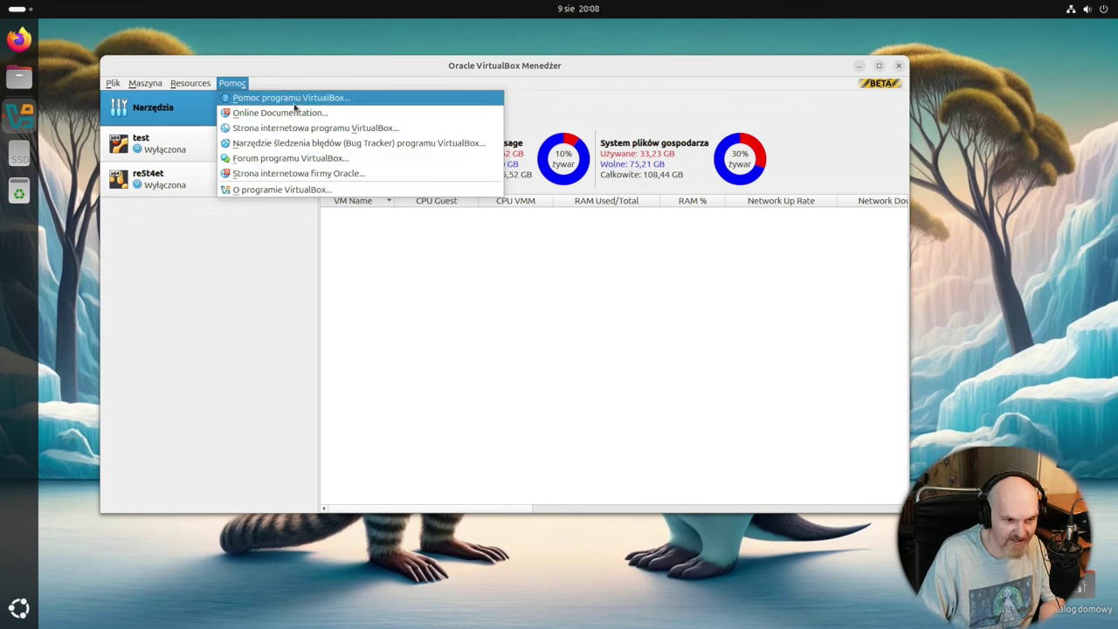
key(Escape)
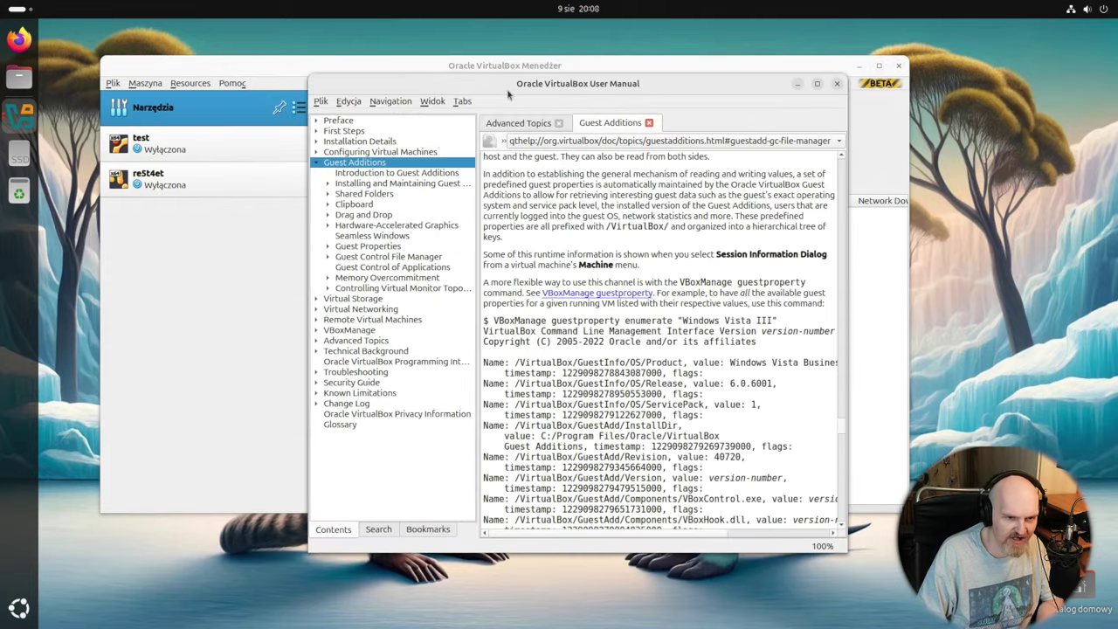
mouse_move(507, 93)
mouse_down()
mouse_move(672, 83)
mouse_move(269, 256)
mouse_move(125, 405)
mouse_move(117, 427)
mouse_move(128, 334)
mouse_move(1022, 18)
mouse_move(5, 460)
mouse_move(507, 191)
mouse_move(518, 71)
mouse_move(506, 76)
mouse_up()
click(834, 70)
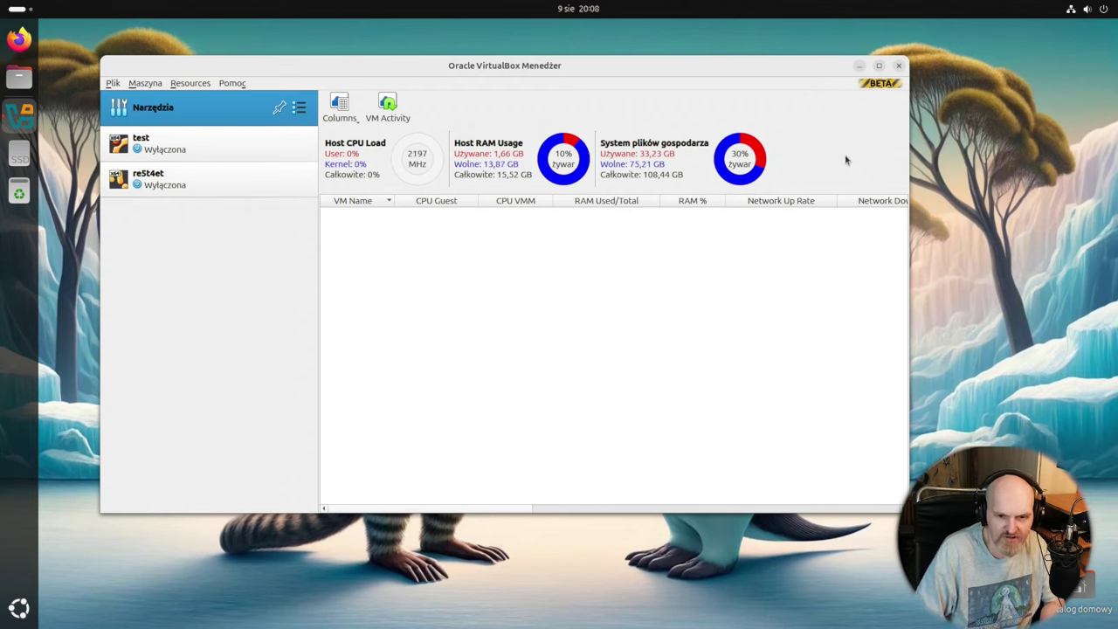
Step: Reposition the VirtualBox Manager window on the desktop and make it slightly taller
drag(428, 68, 428, 101)
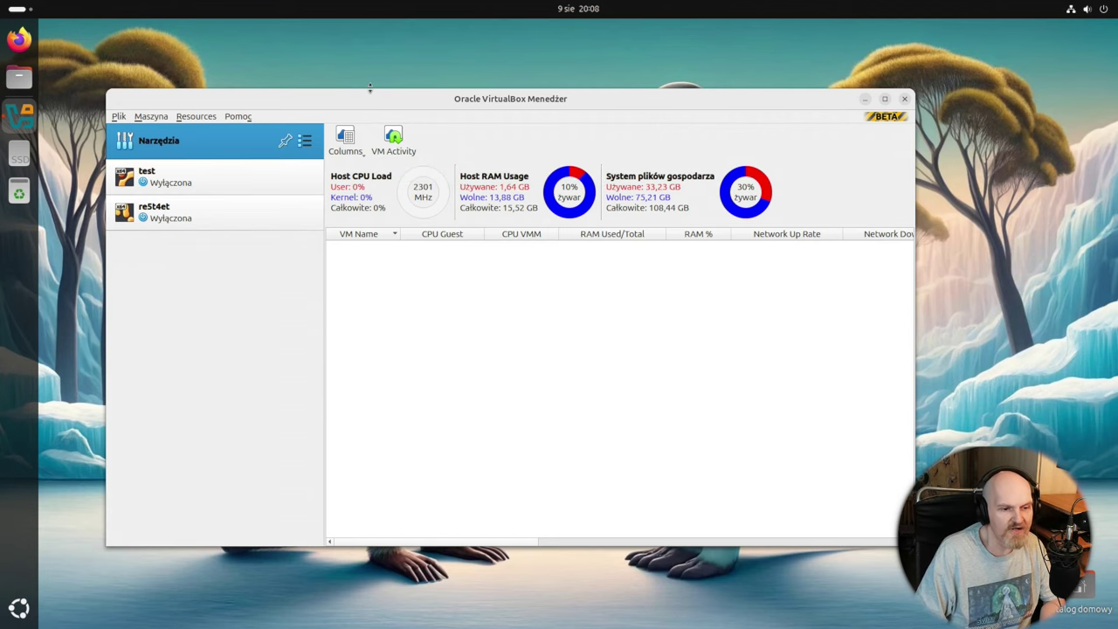
mouse_move(371, 88)
mouse_down()
mouse_move(381, 45)
mouse_move(840, 220)
mouse_move(576, 77)
mouse_move(459, 100)
mouse_move(364, 68)
mouse_up()
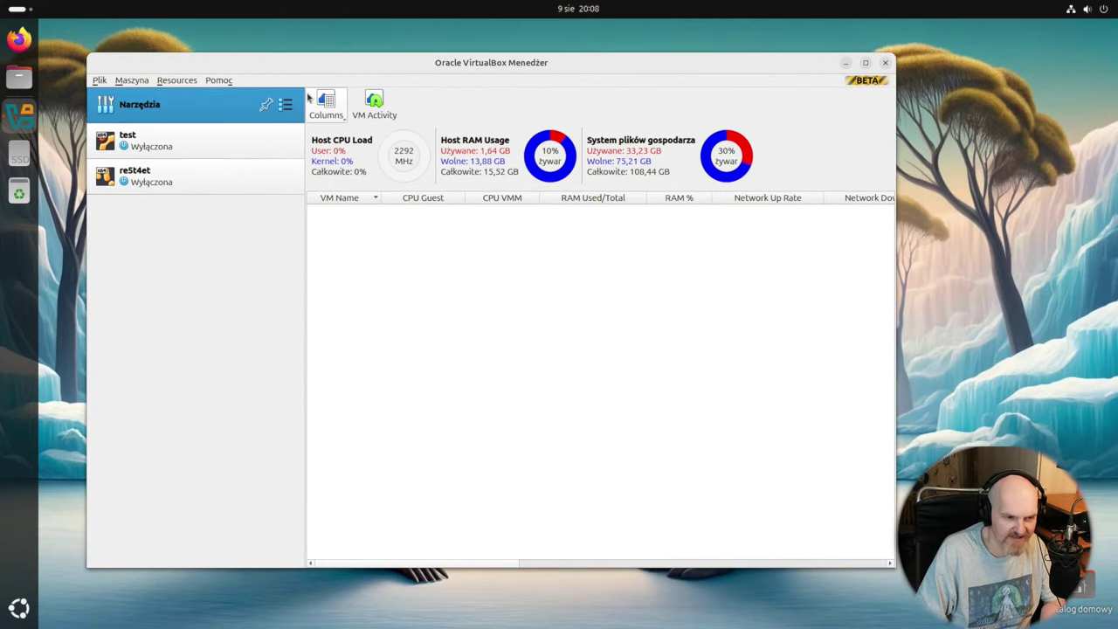